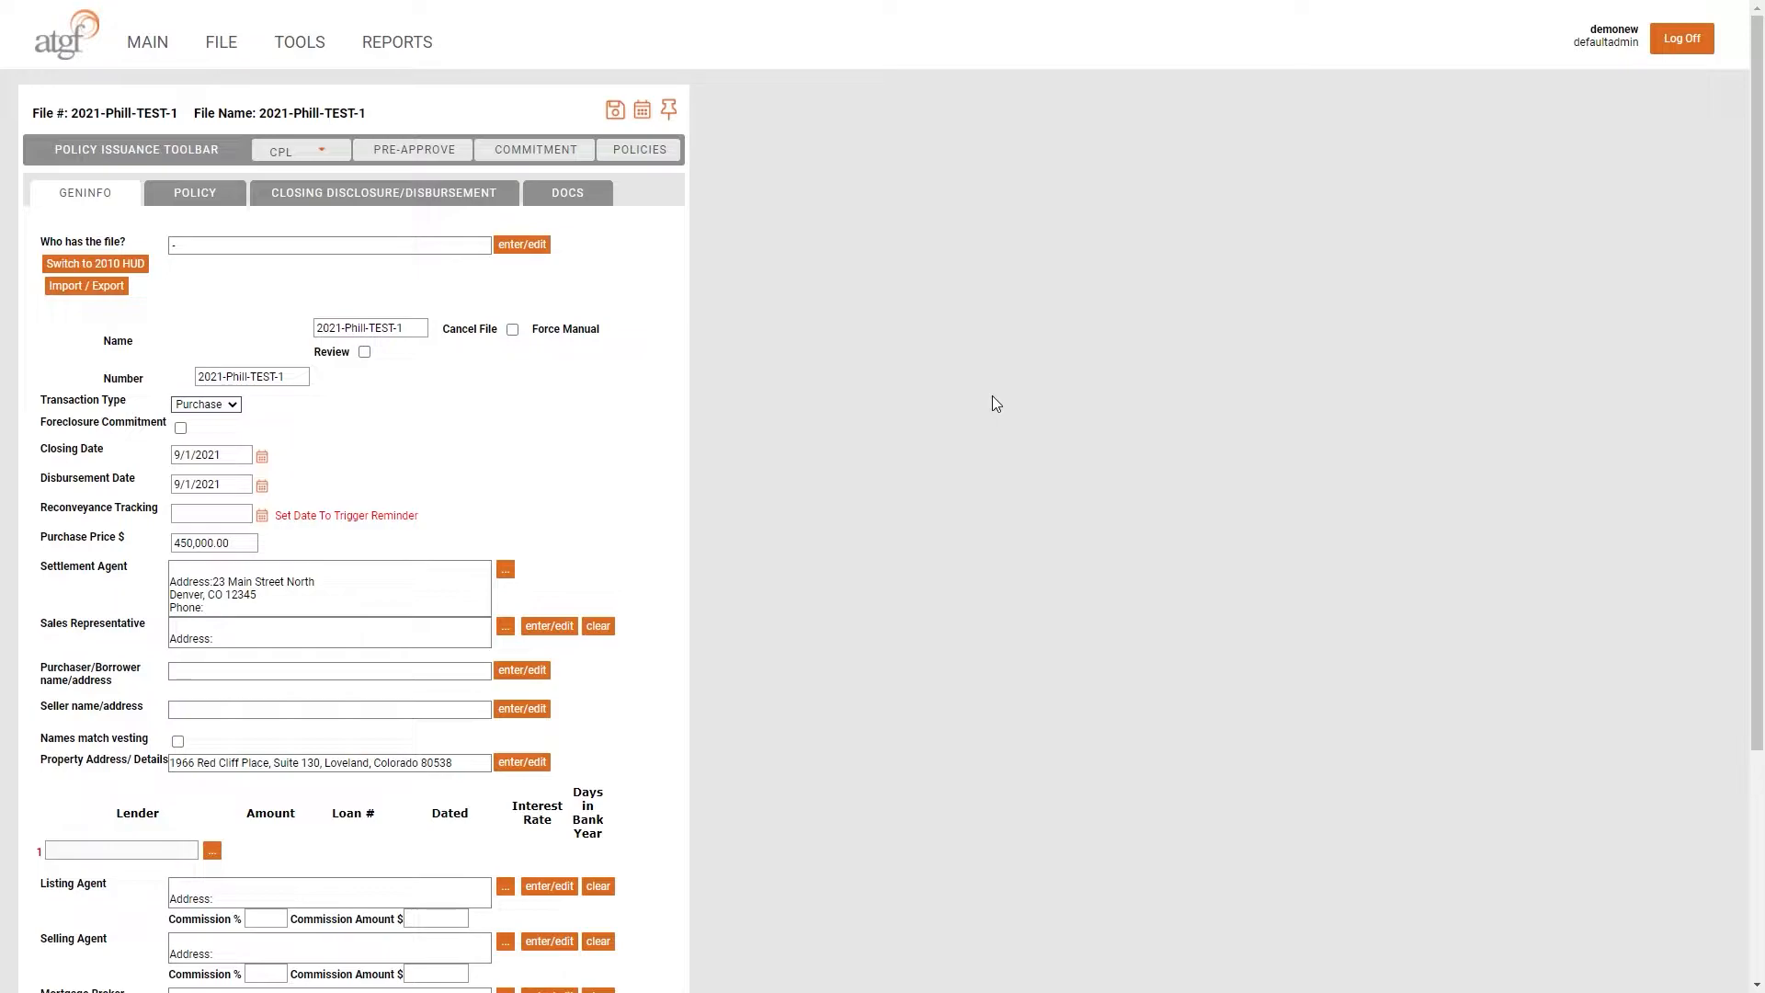
- Record the purchaser/borrower as the legal entity ATGF
left_click(522, 670)
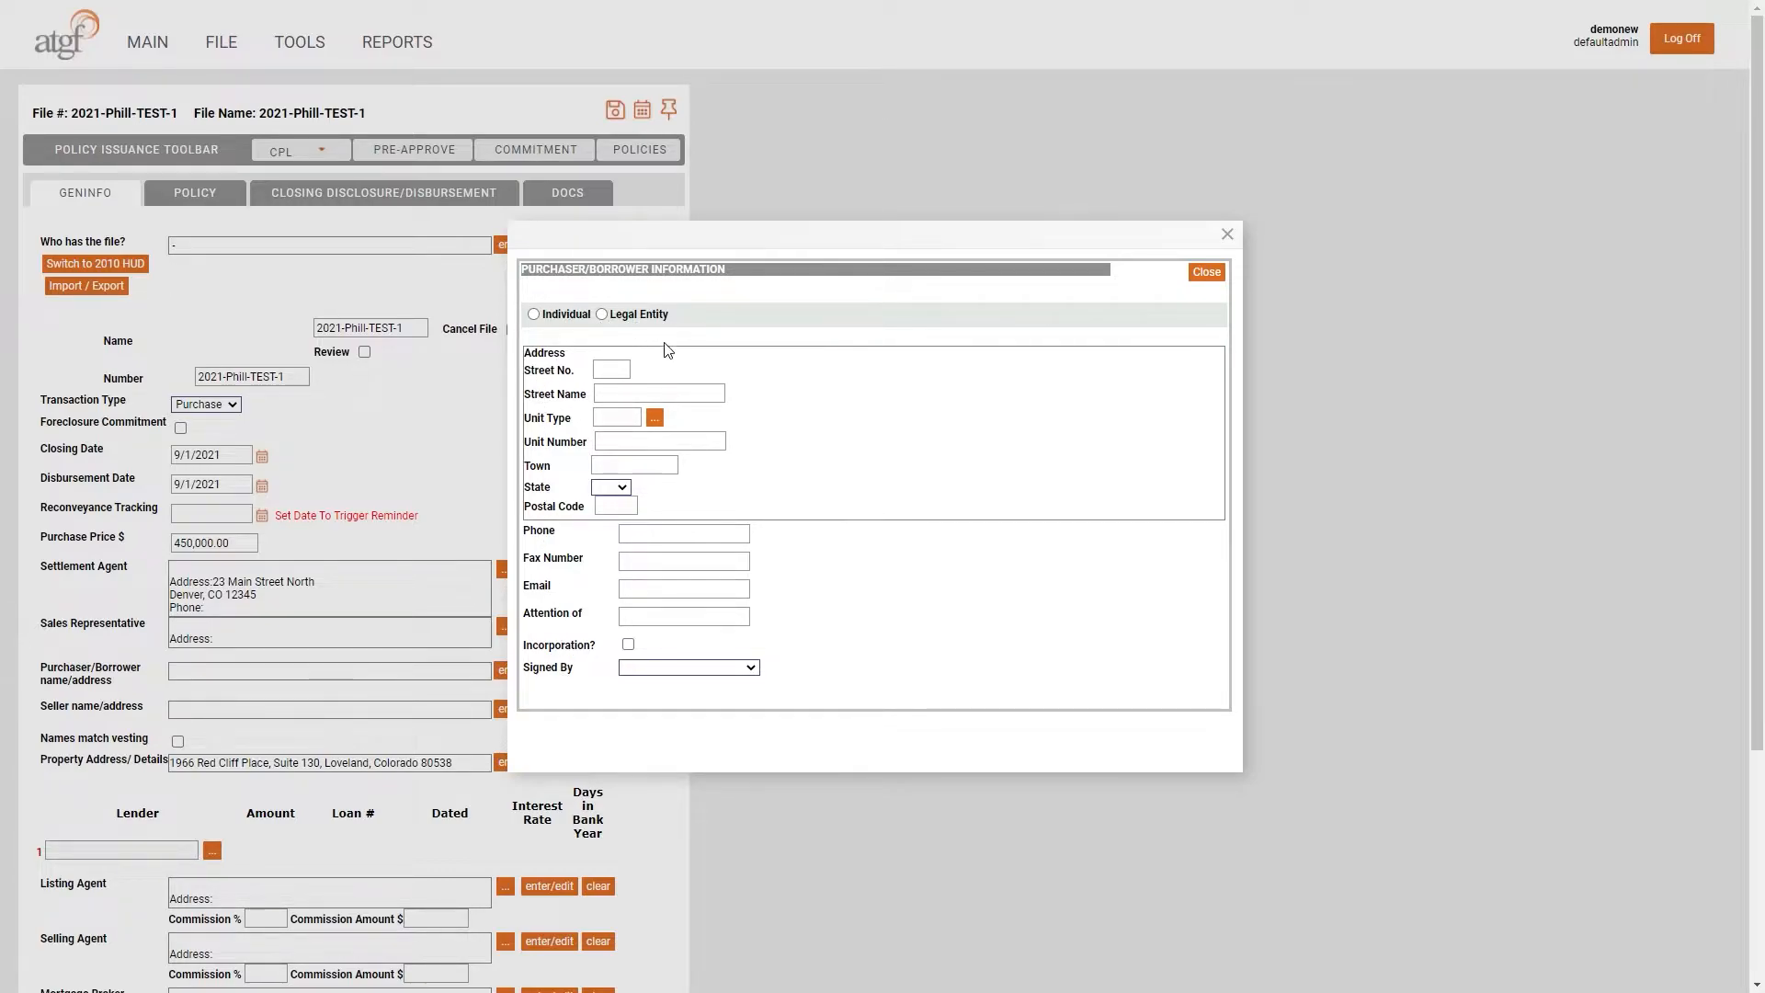
left_click(603, 316)
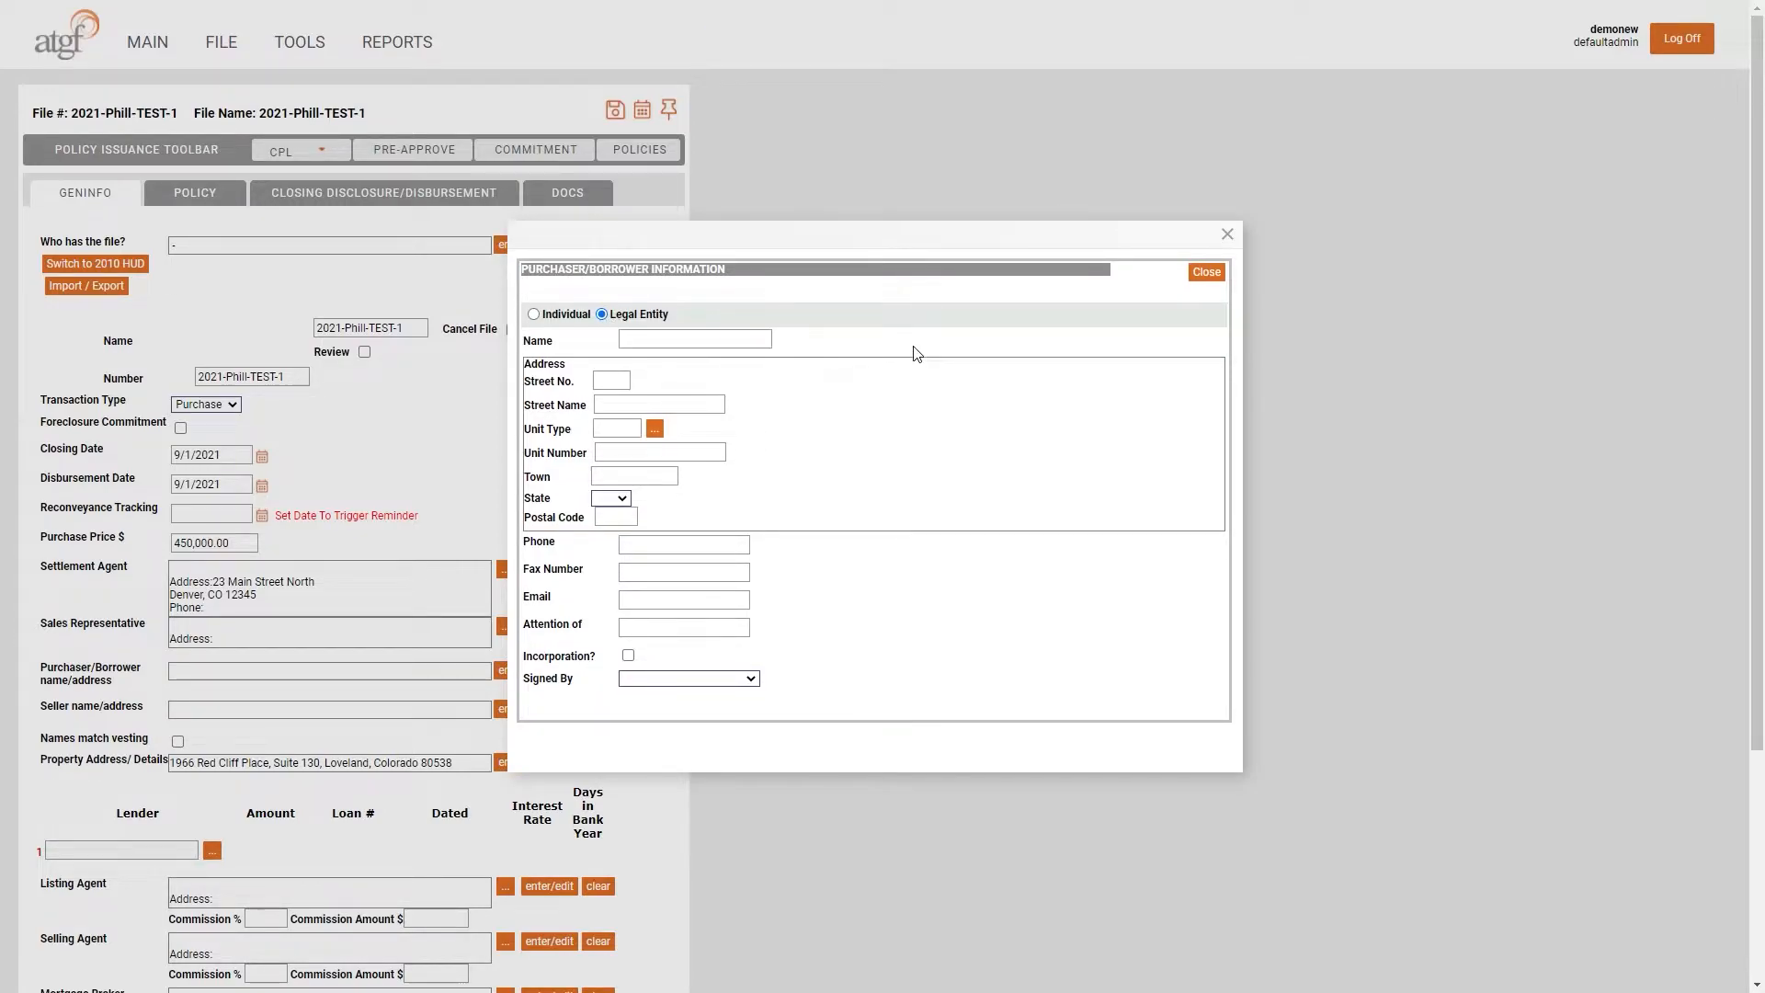
left_click(690, 342)
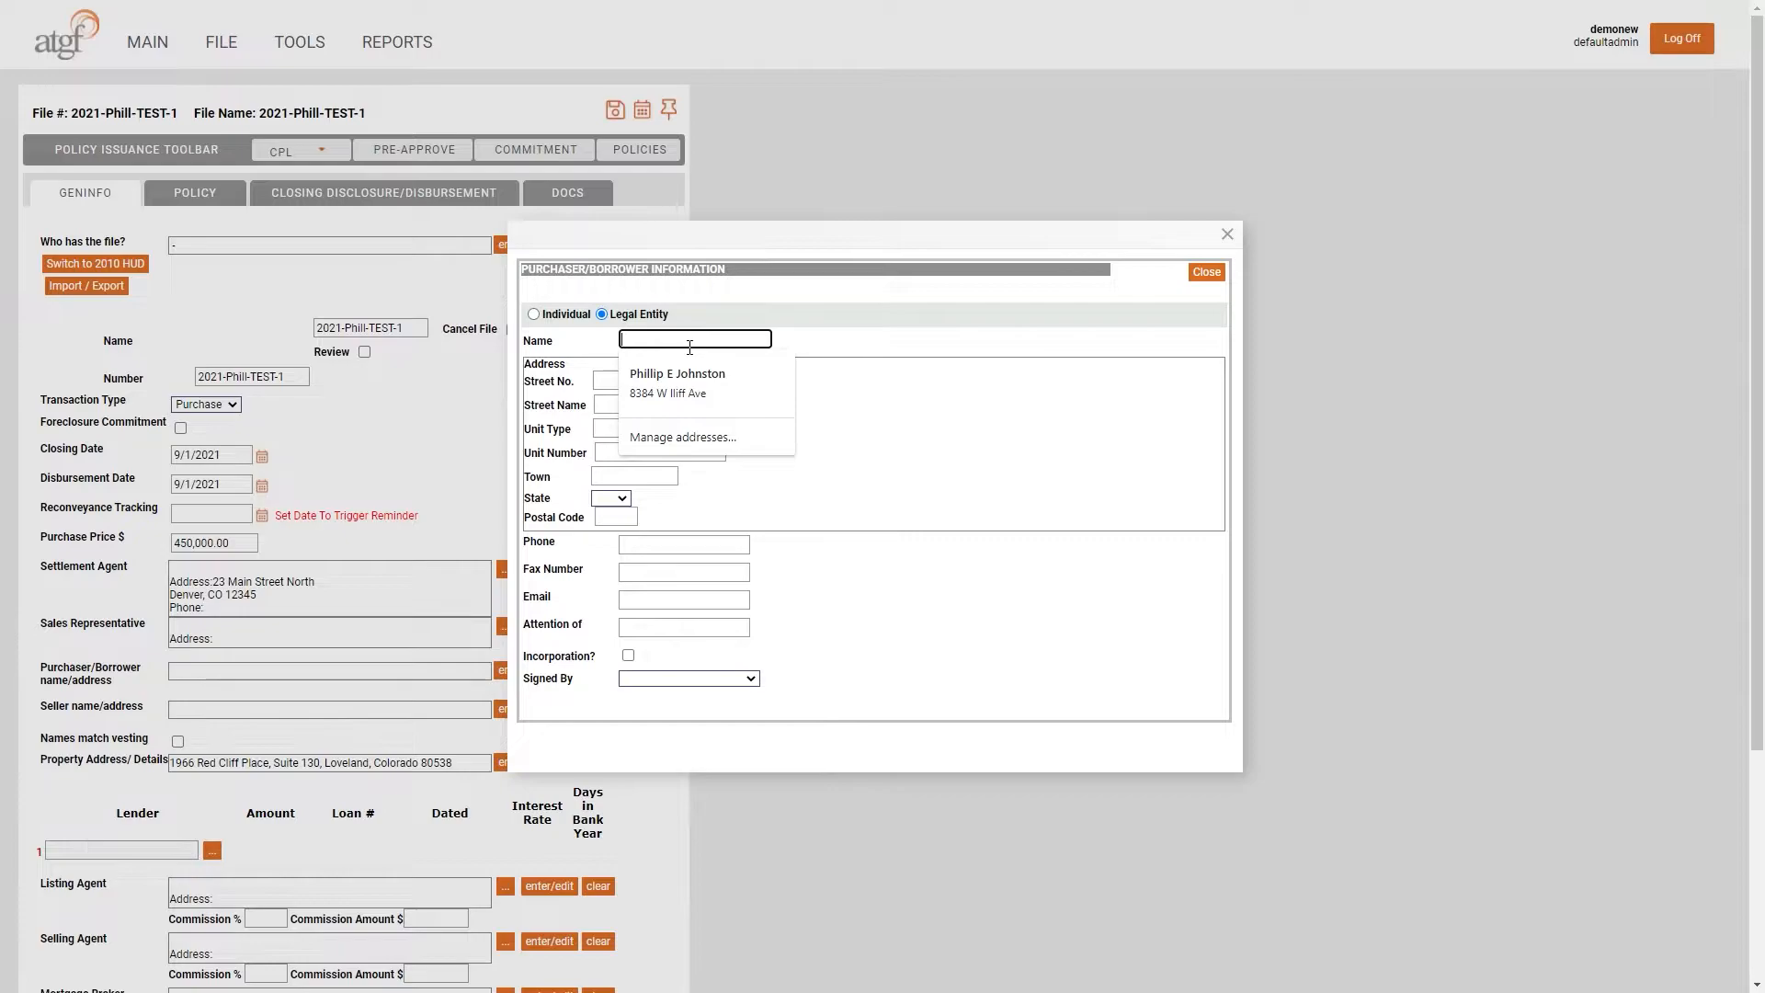
type("ATGF,")
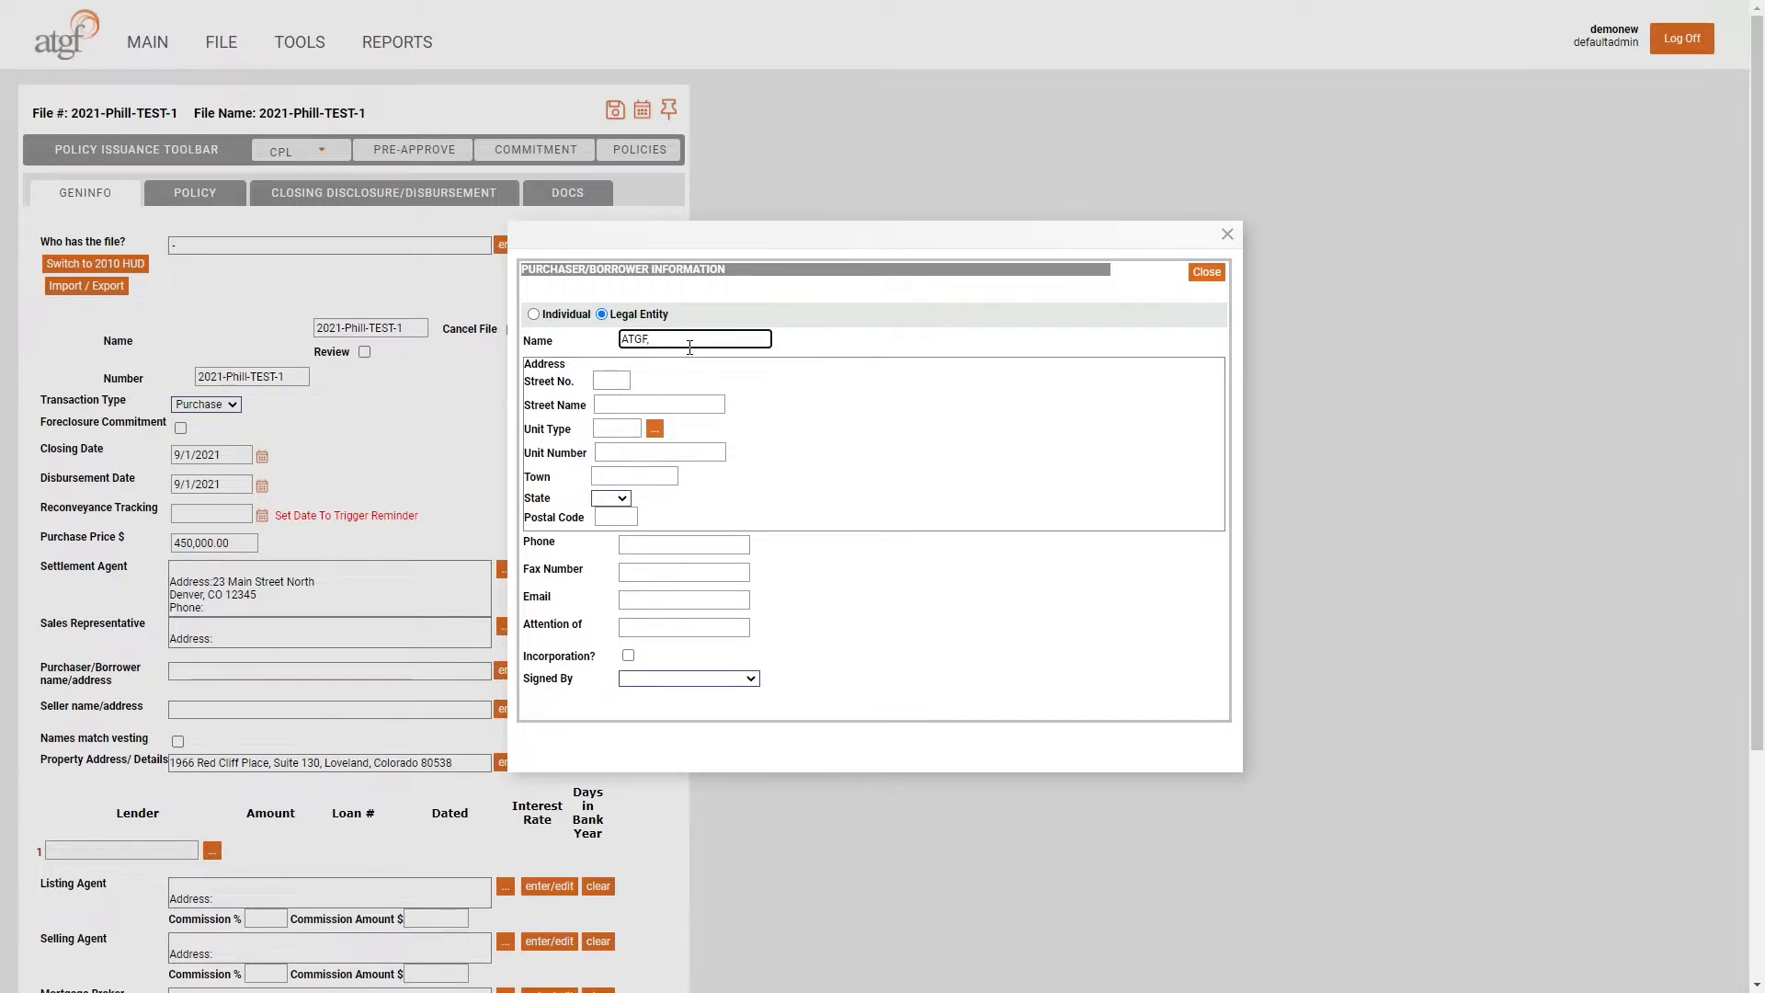
- Enter the purchaser's Denver, CO business address, including a Suite unit number
key("Tab")
key("Tab")
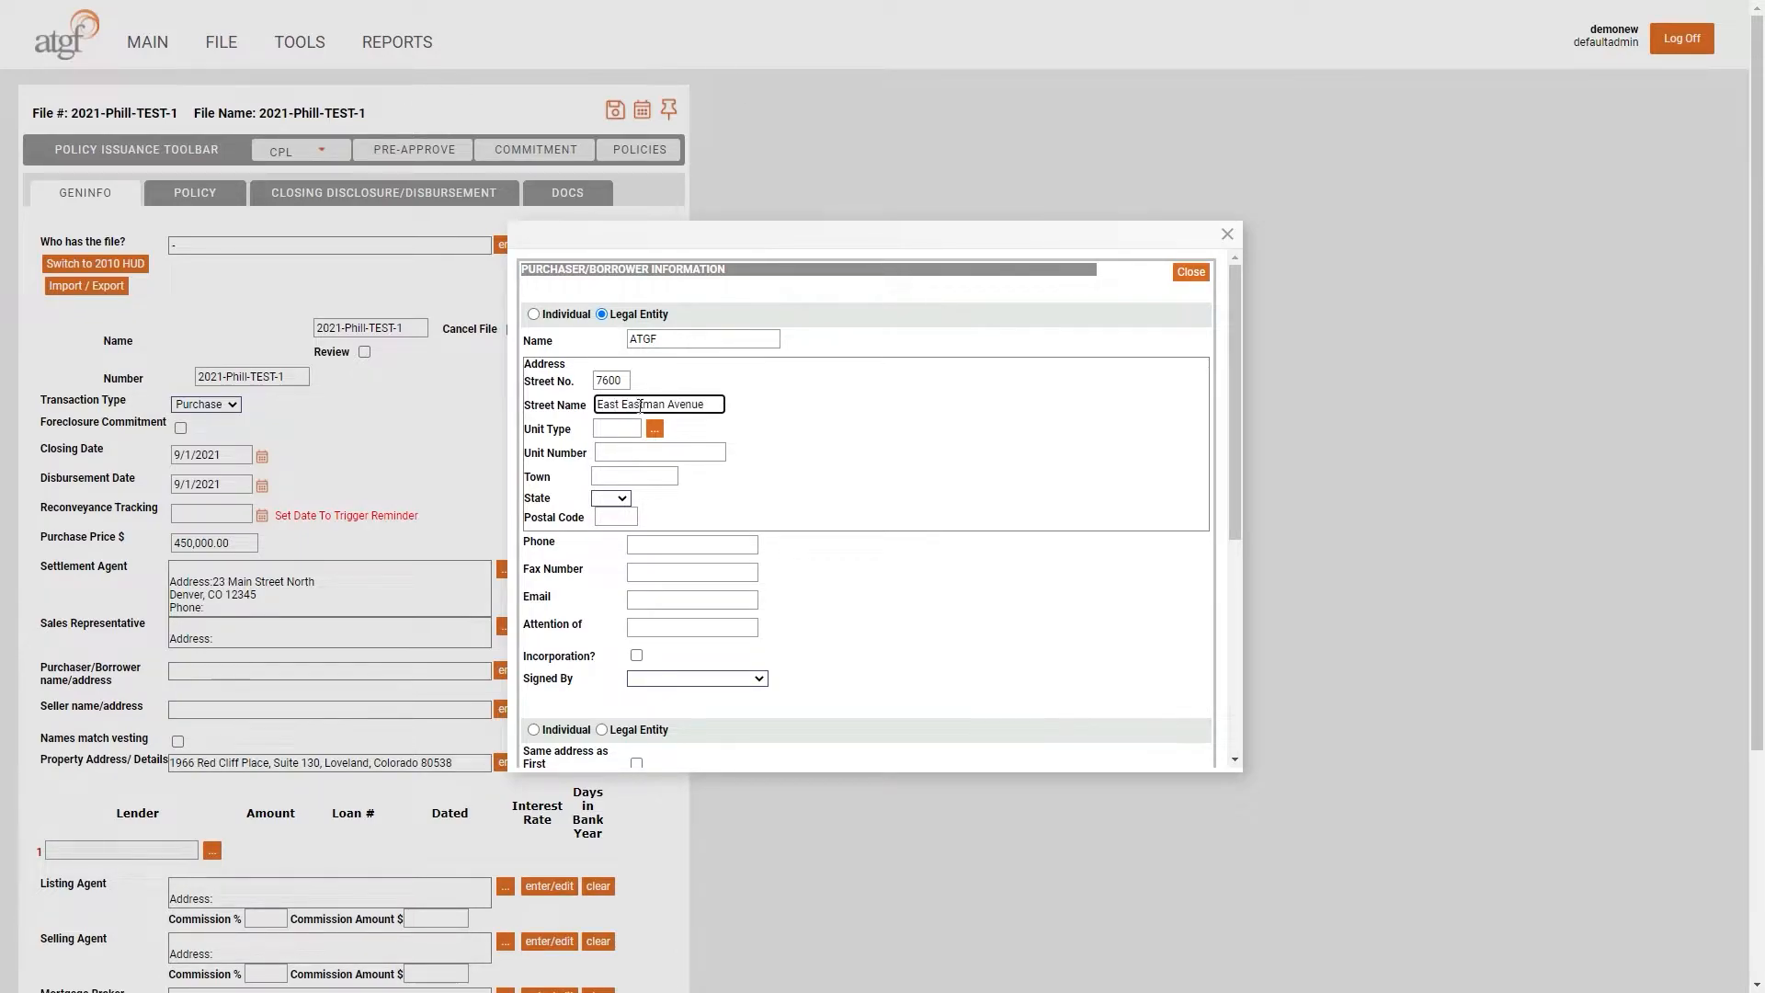
left_click(655, 428)
left_click(764, 680)
left_click(659, 452)
type("130")
key("Tab")
type("Denver")
key("Tab")
type("CO")
key("Tab")
type("80231")
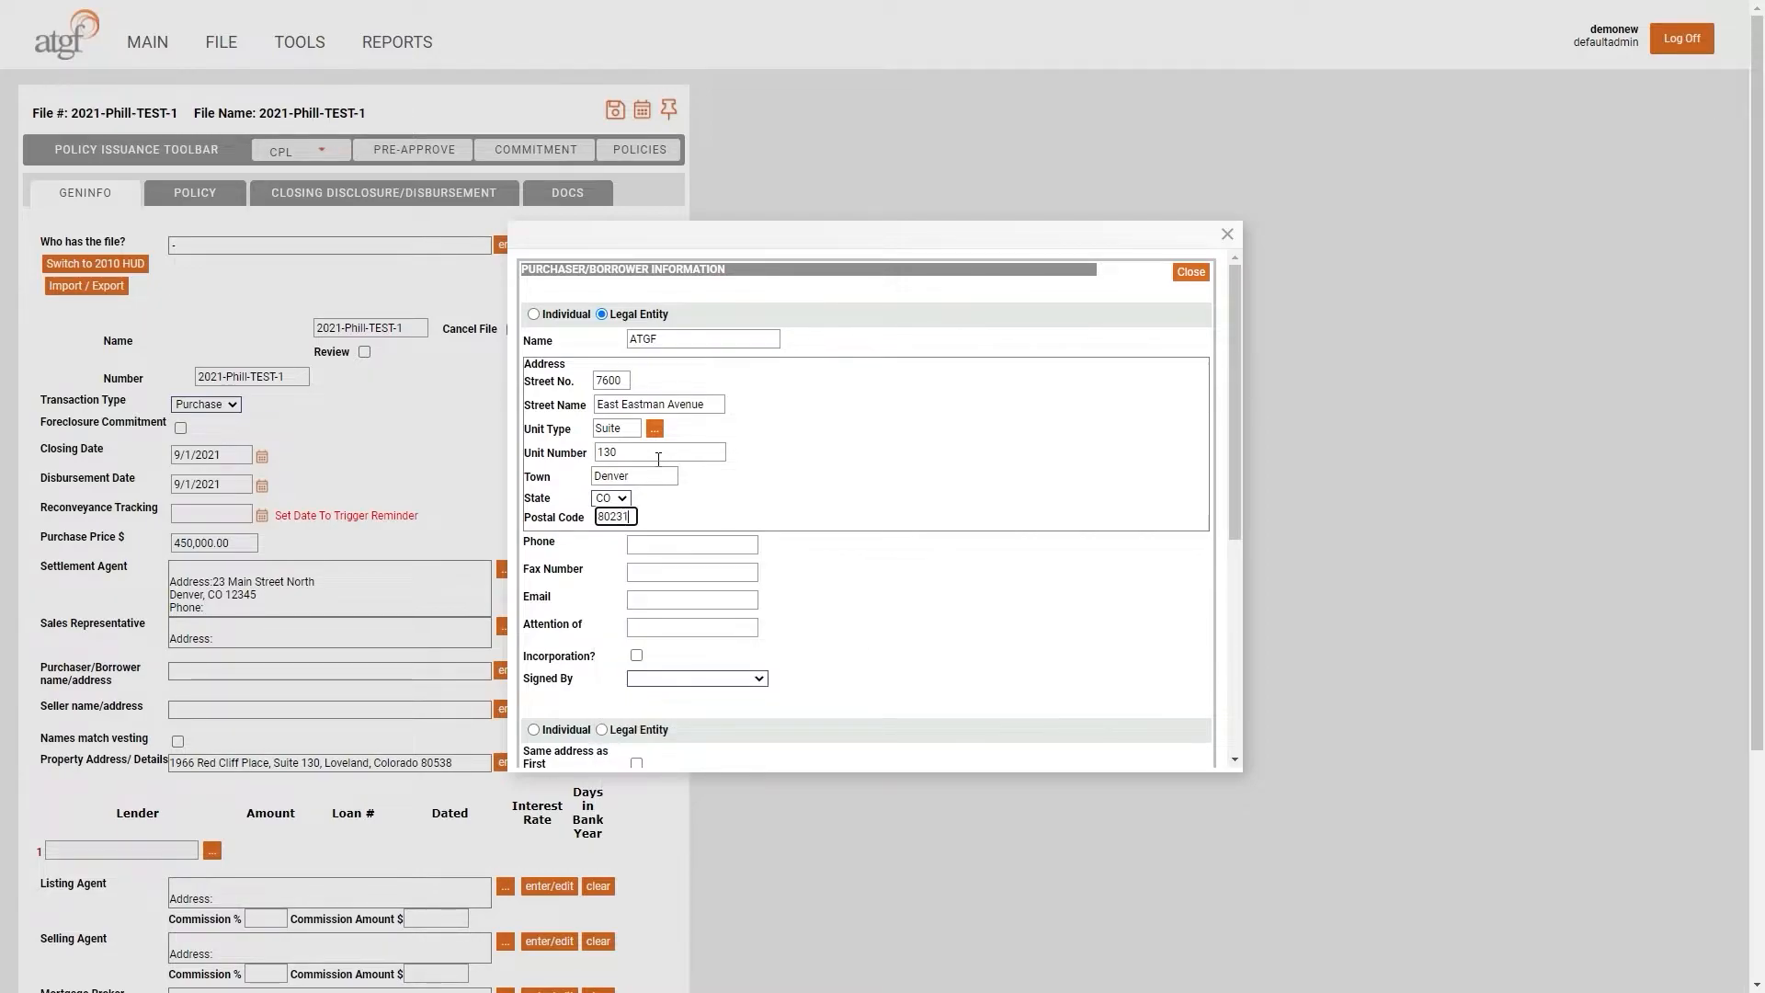
key("Tab")
- Mark the purchaser as incorporated and add the signer's name with title Member
scroll(943, 559, "down", 2)
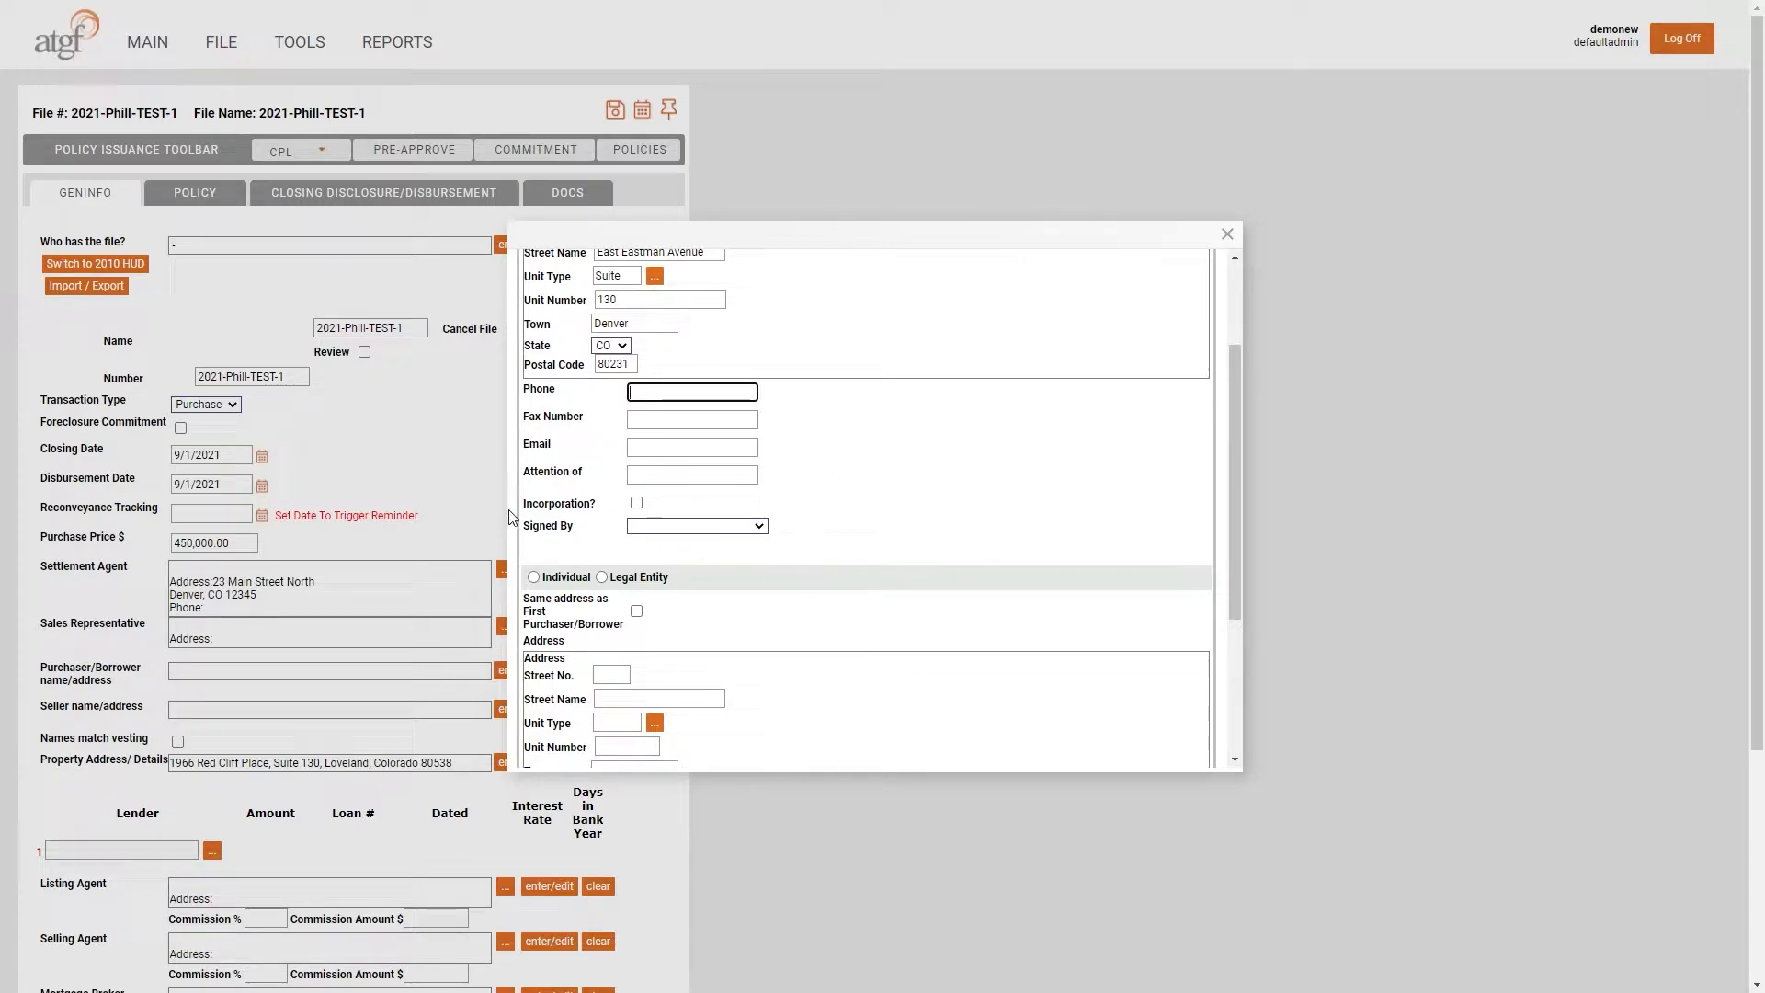
left_click(638, 505)
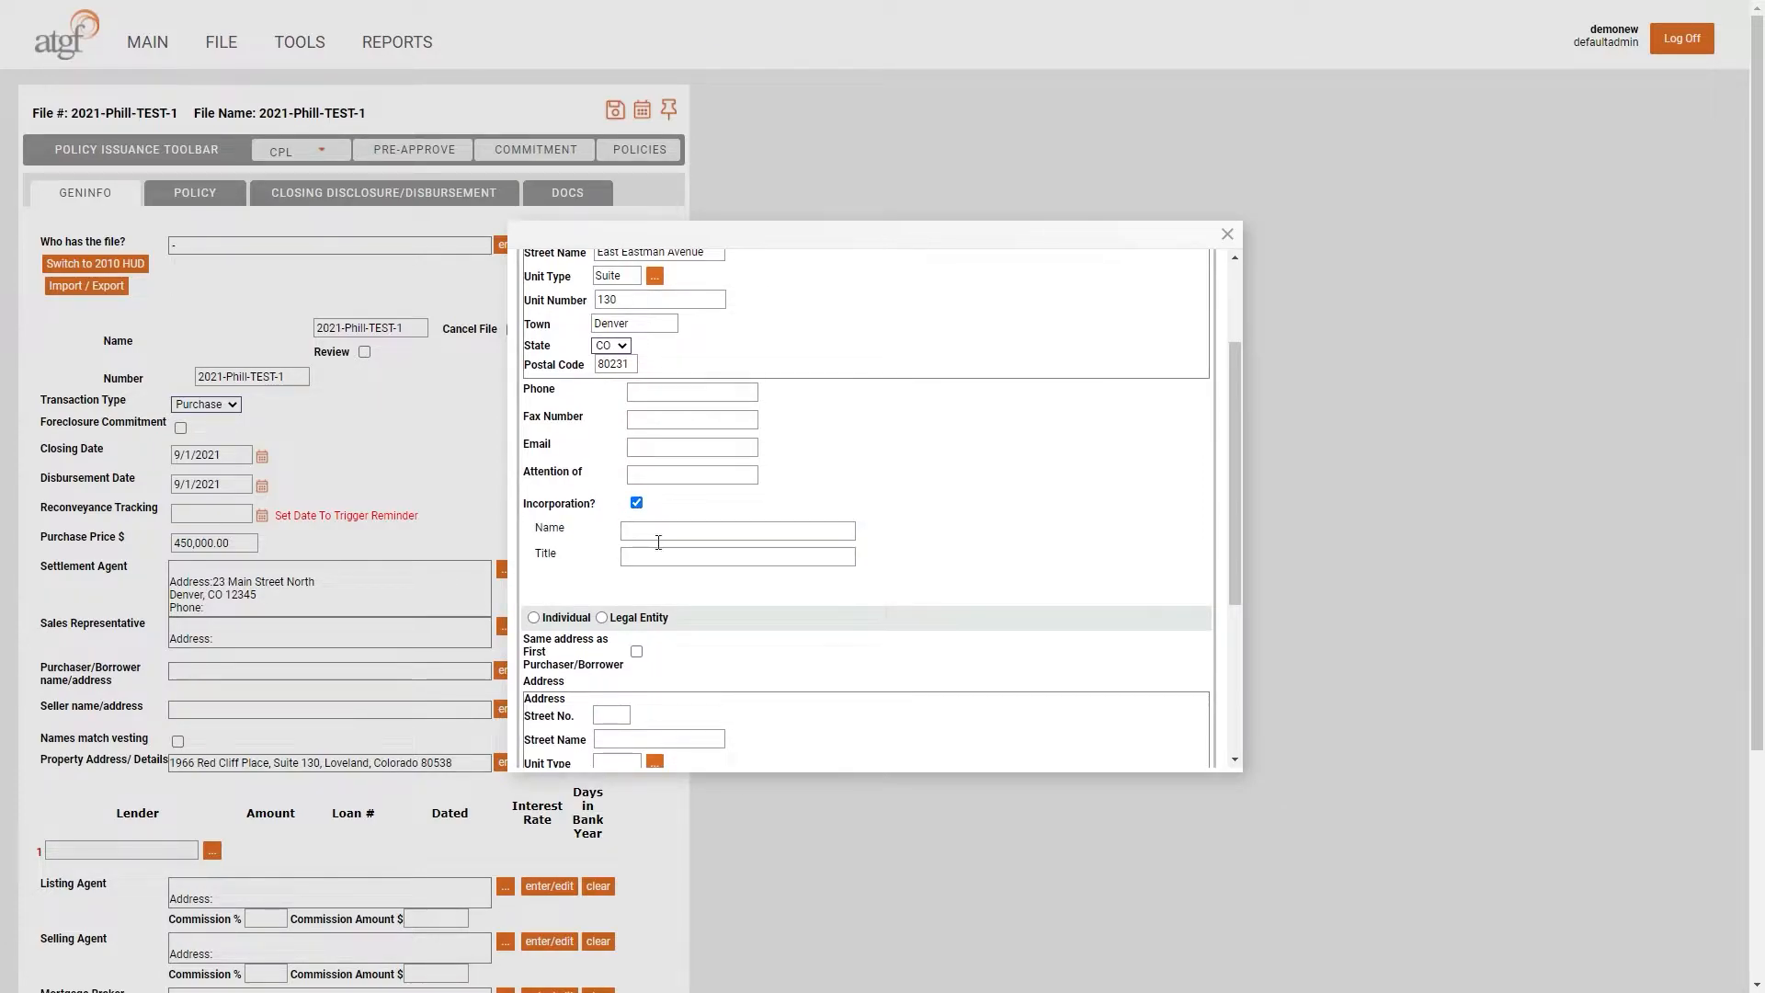
left_click(702, 535)
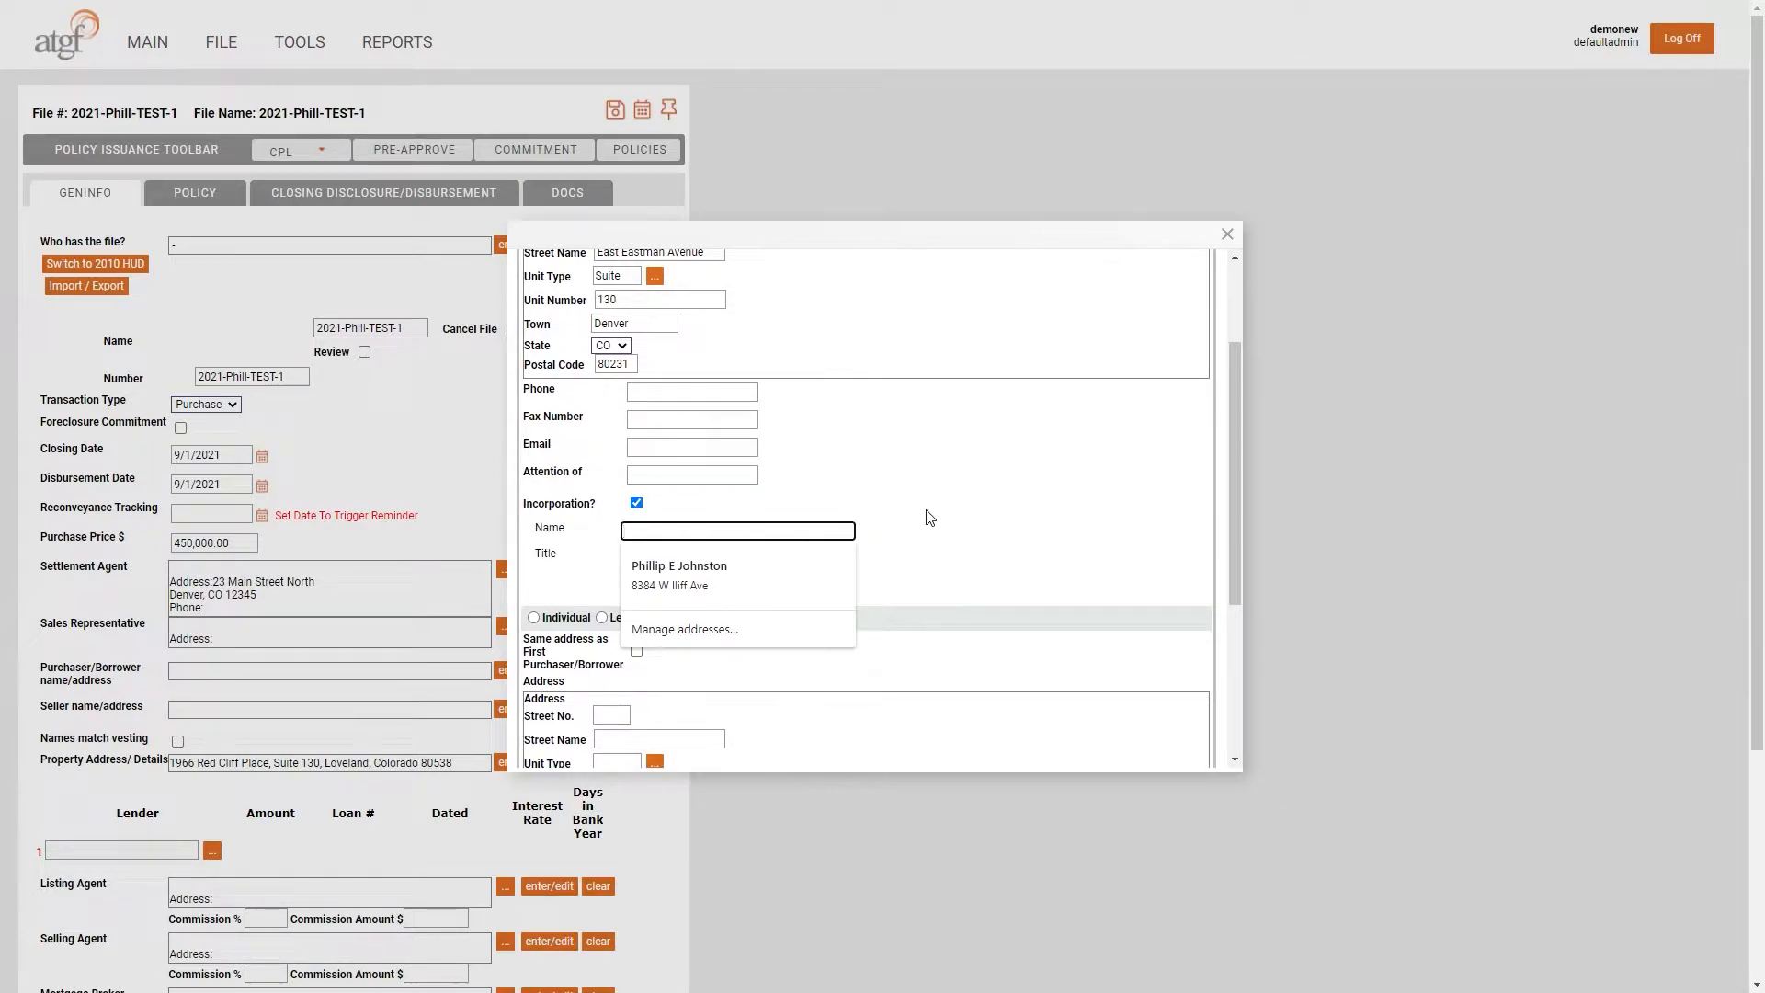
type("Jane")
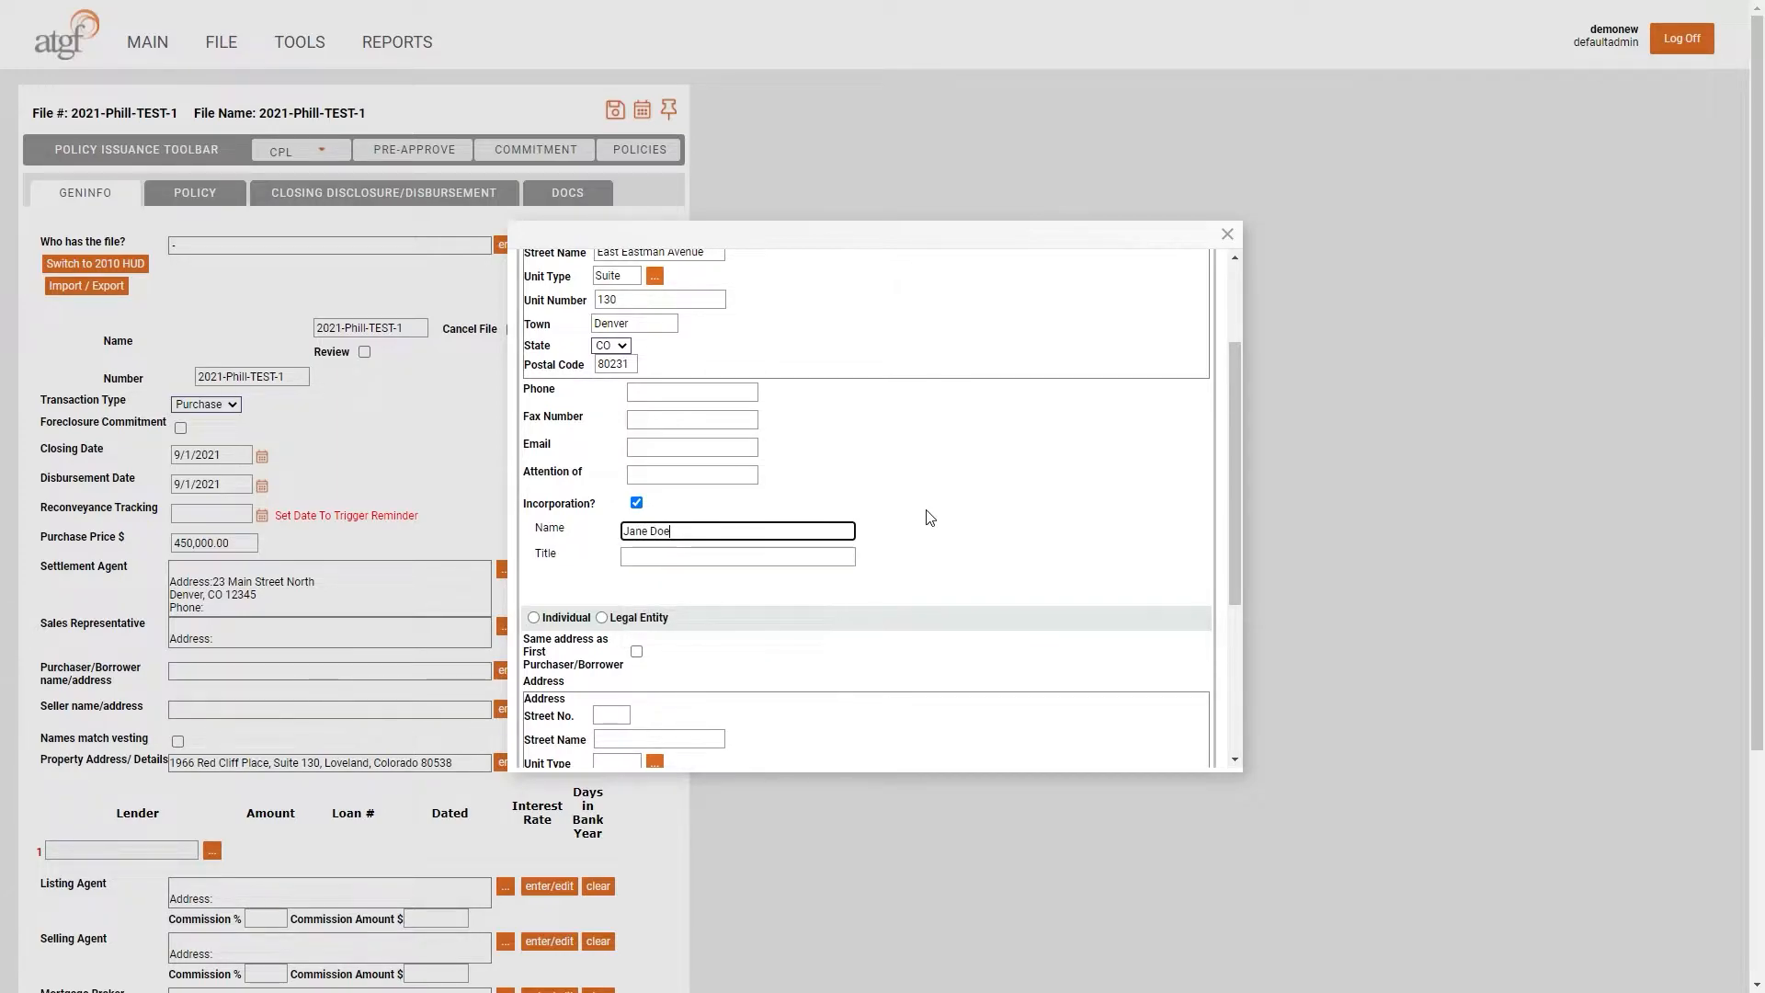
type(" Doe")
key("Tab")
type("Member")
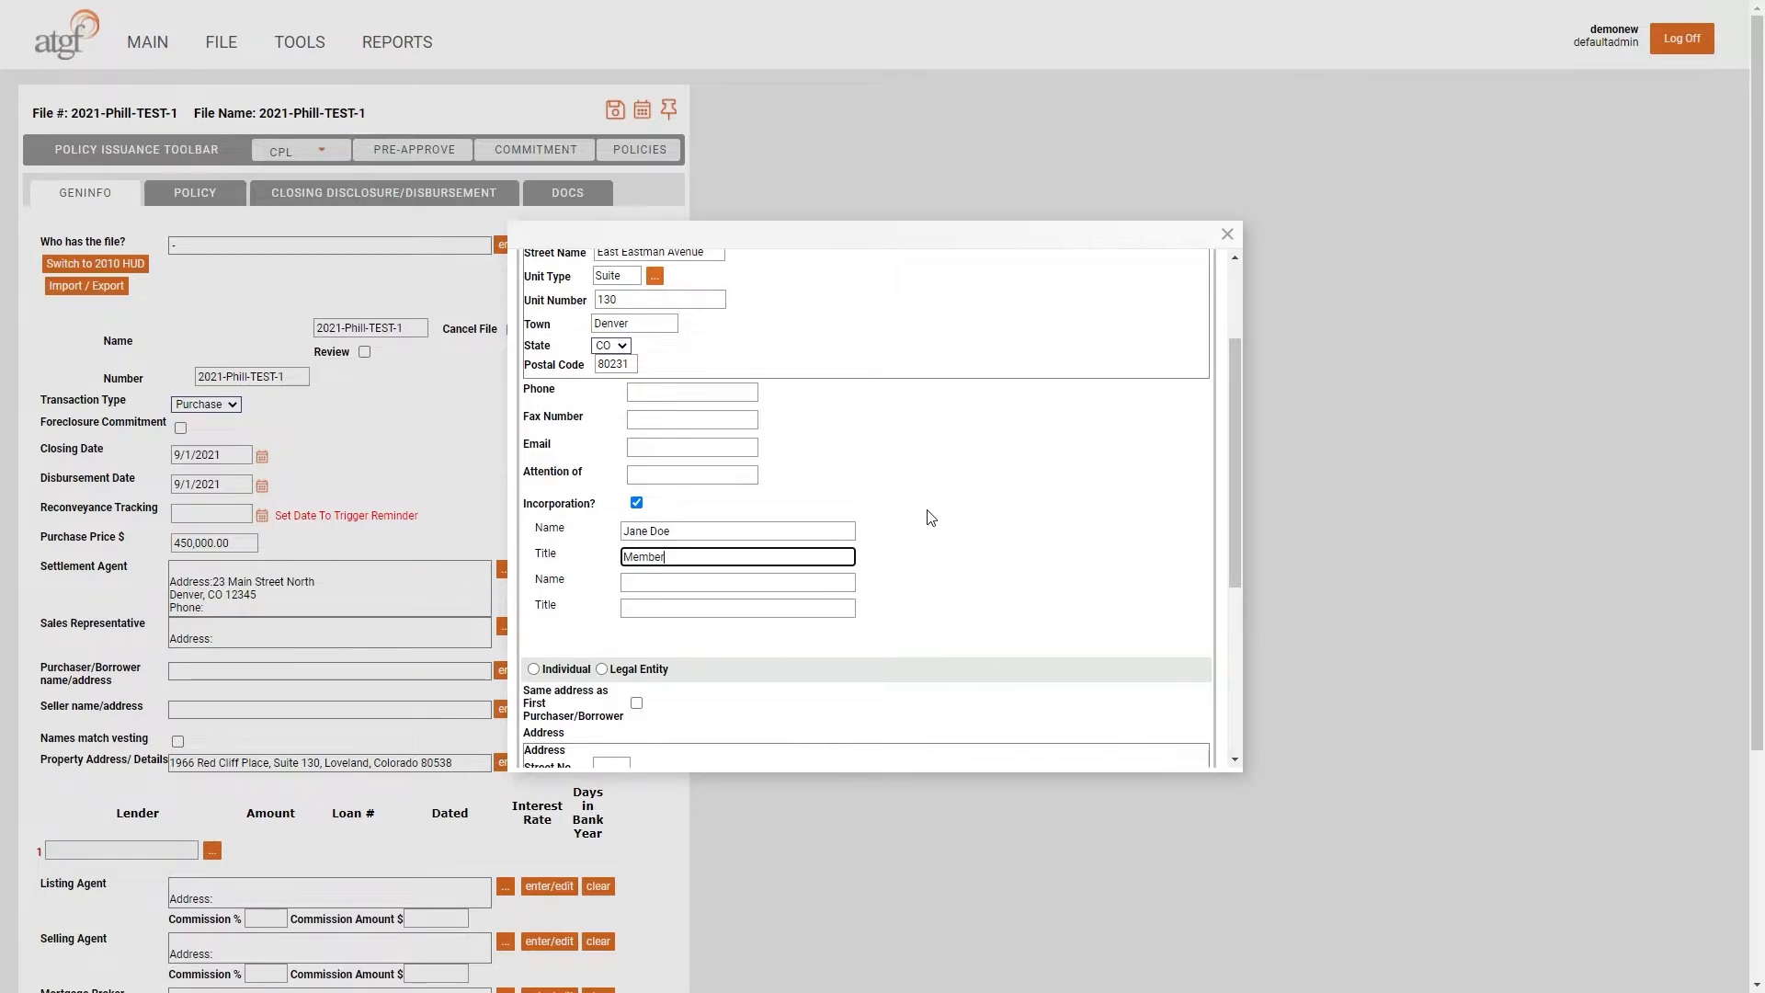
scroll(704, 349, "down", 4)
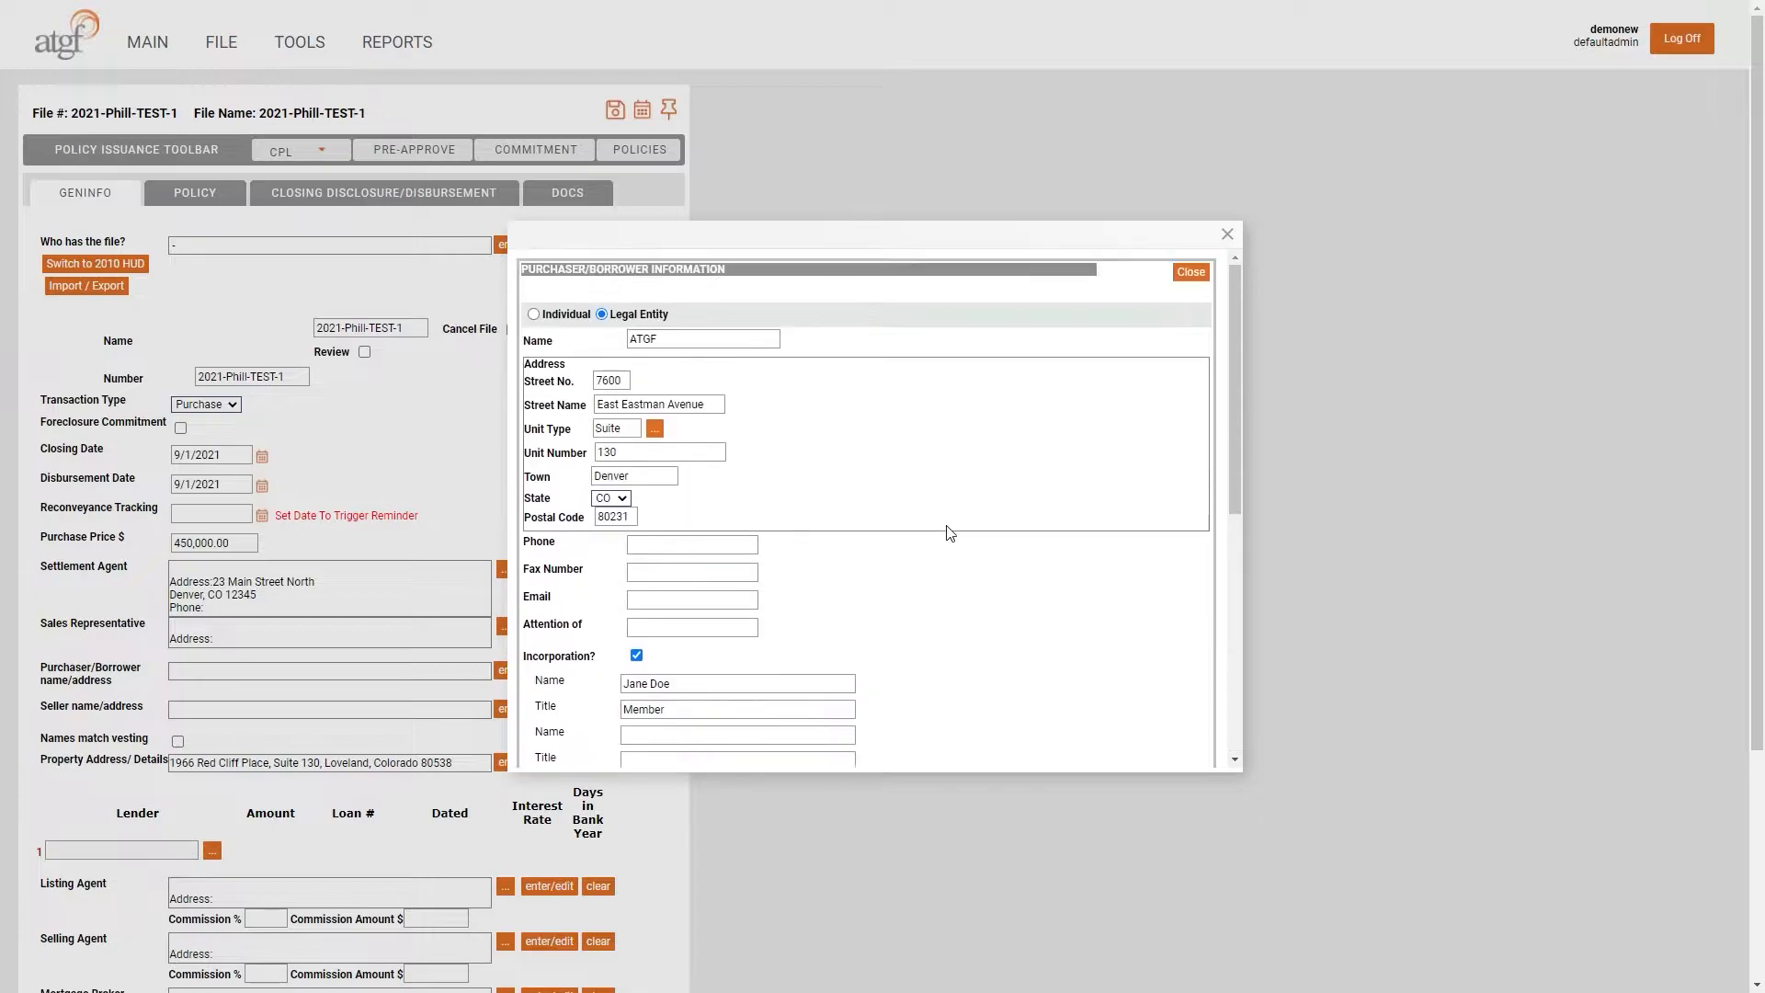
- Save the purchaser details back to the form and enlarge the page
left_click(1191, 272)
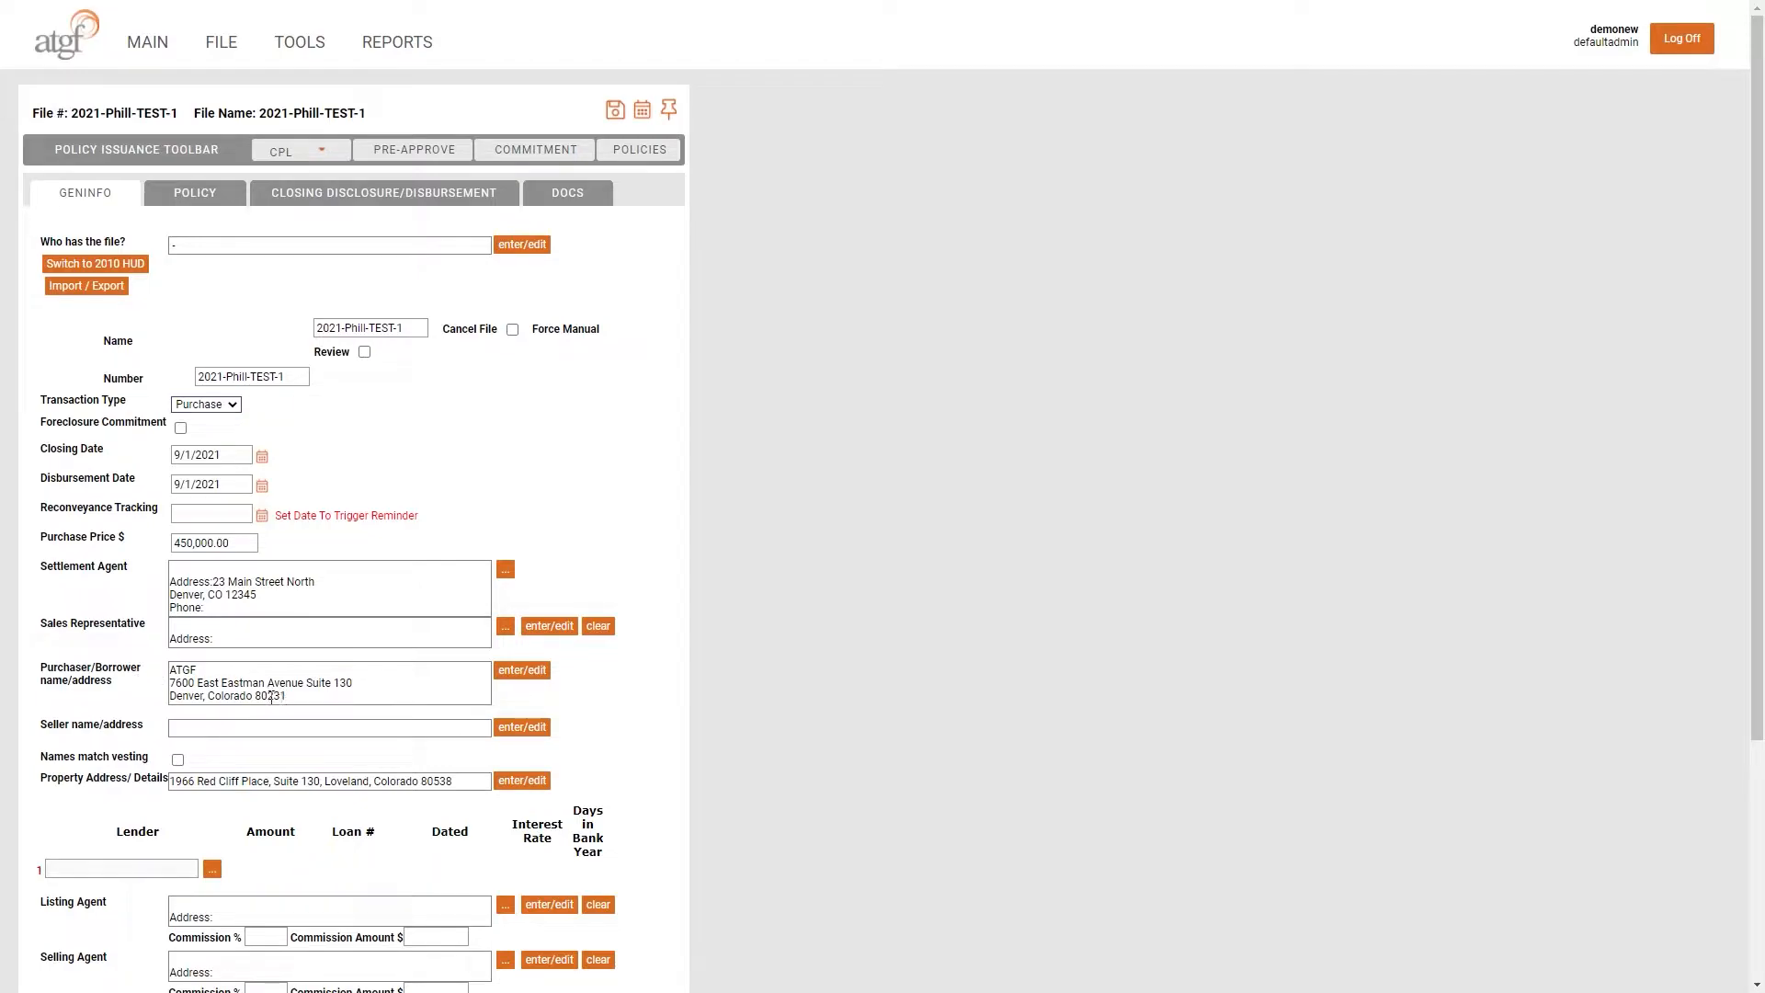
key("ctrl+plus")
key("ctrl+plus")
key("ctrl+plus")
key("ctrl+plus")
key("ctrl+plus")
key("ctrl+plus")
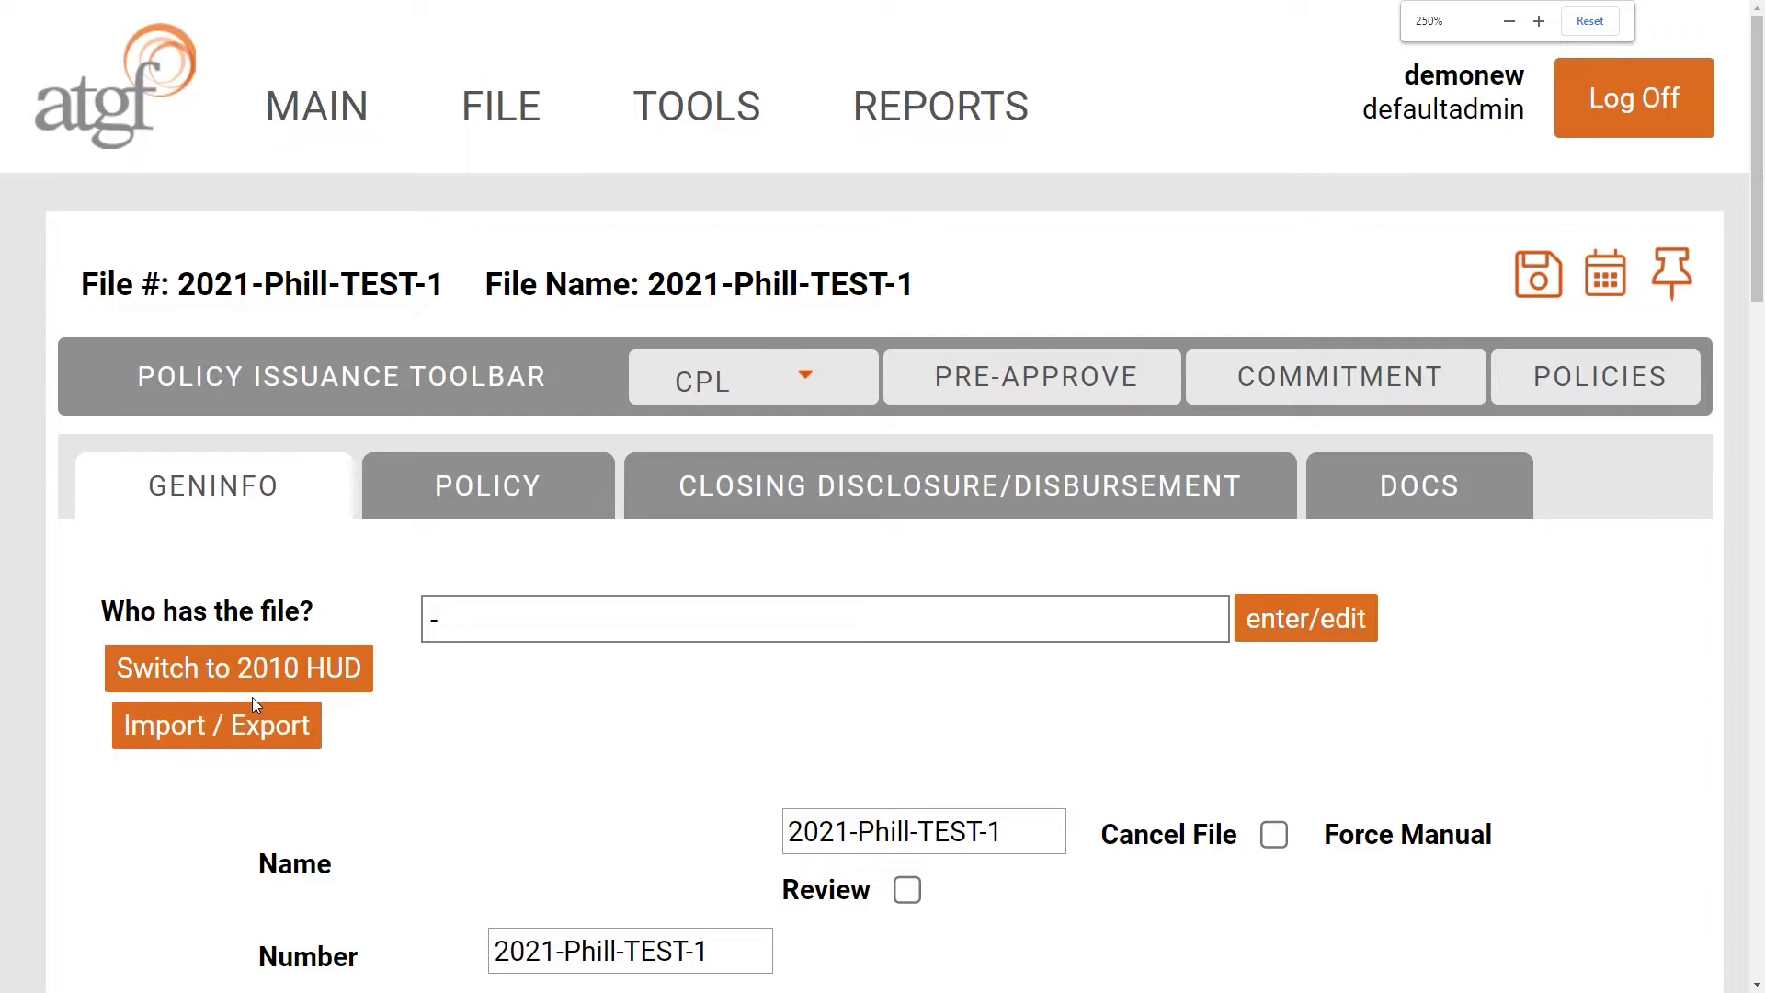
scroll(252, 697, "down", 6)
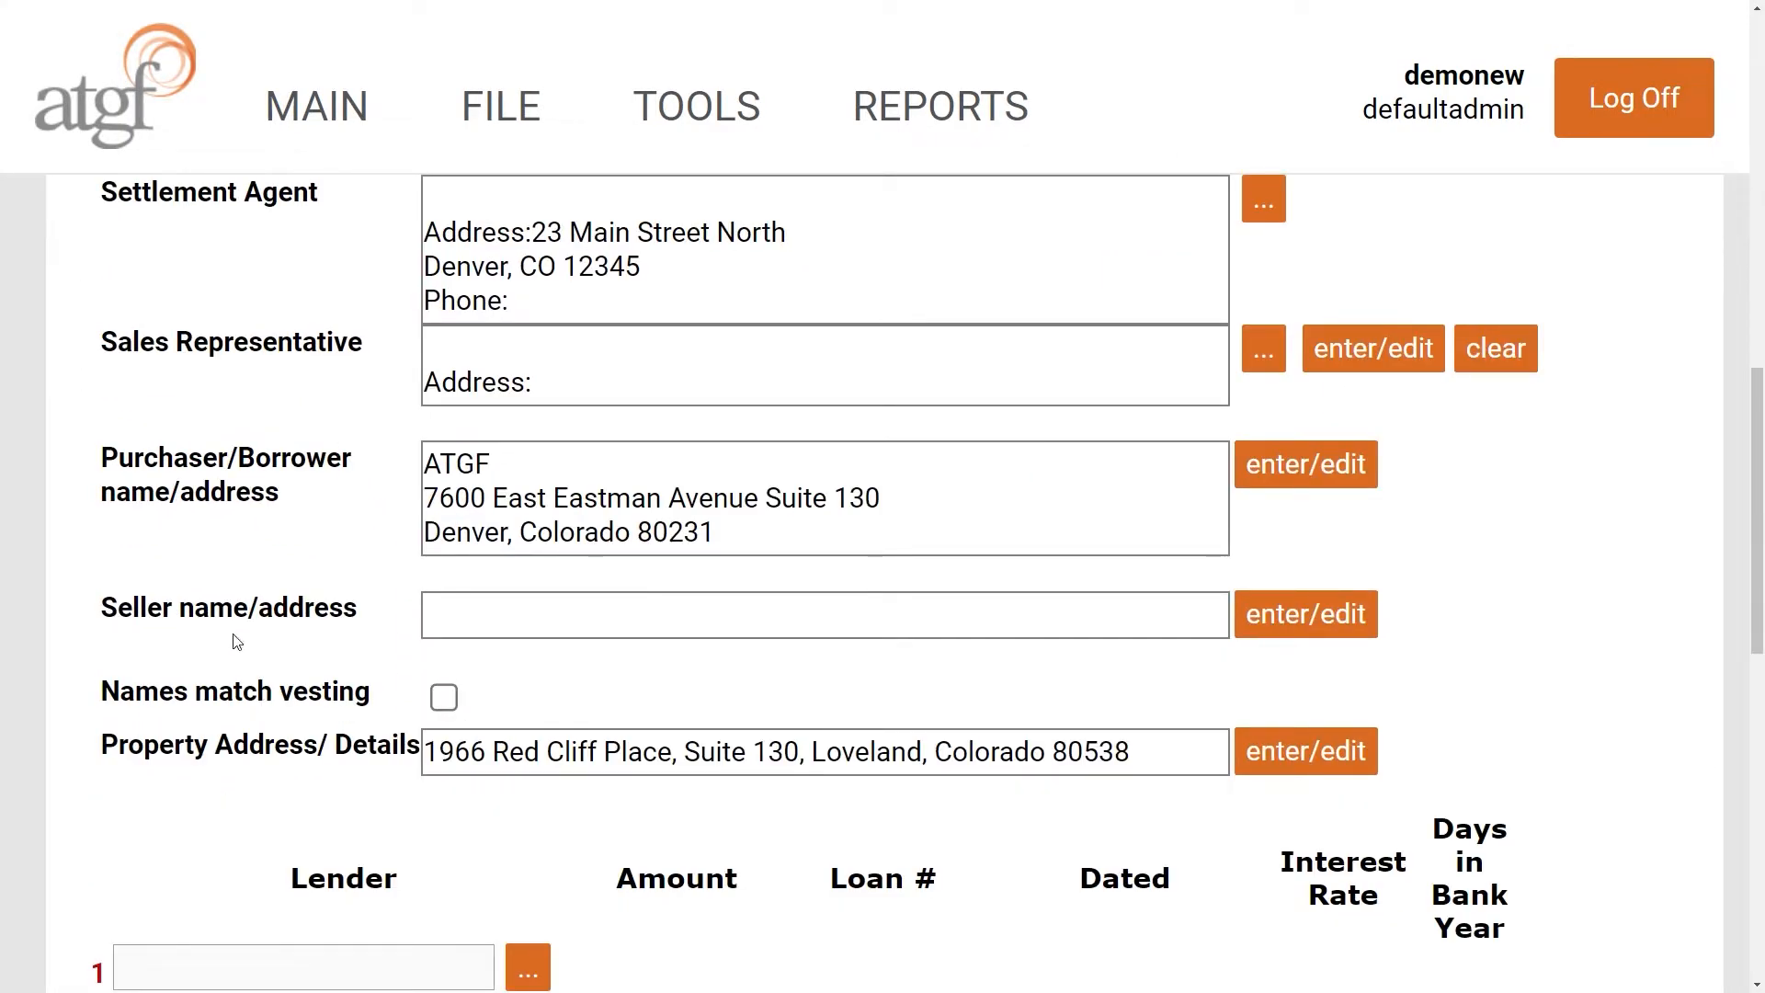
- Add an individual seller with first and last name, then save the seller details
left_click(1312, 632)
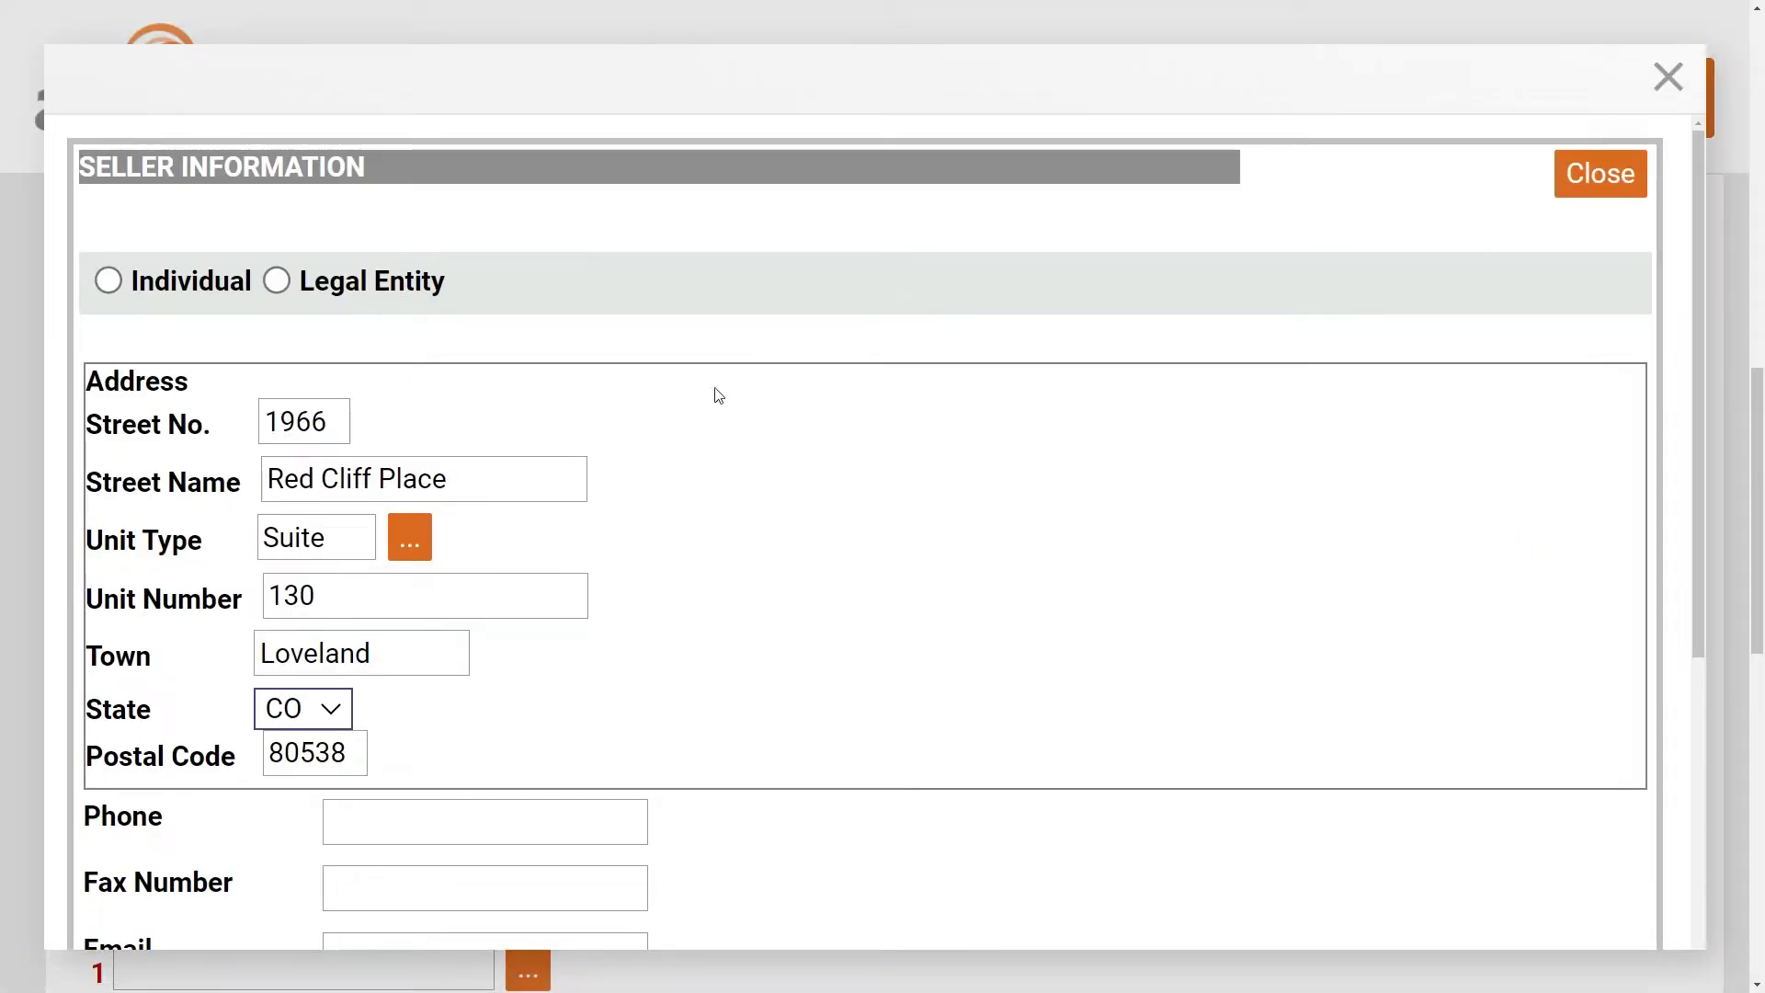
left_click(109, 282)
left_click(484, 350)
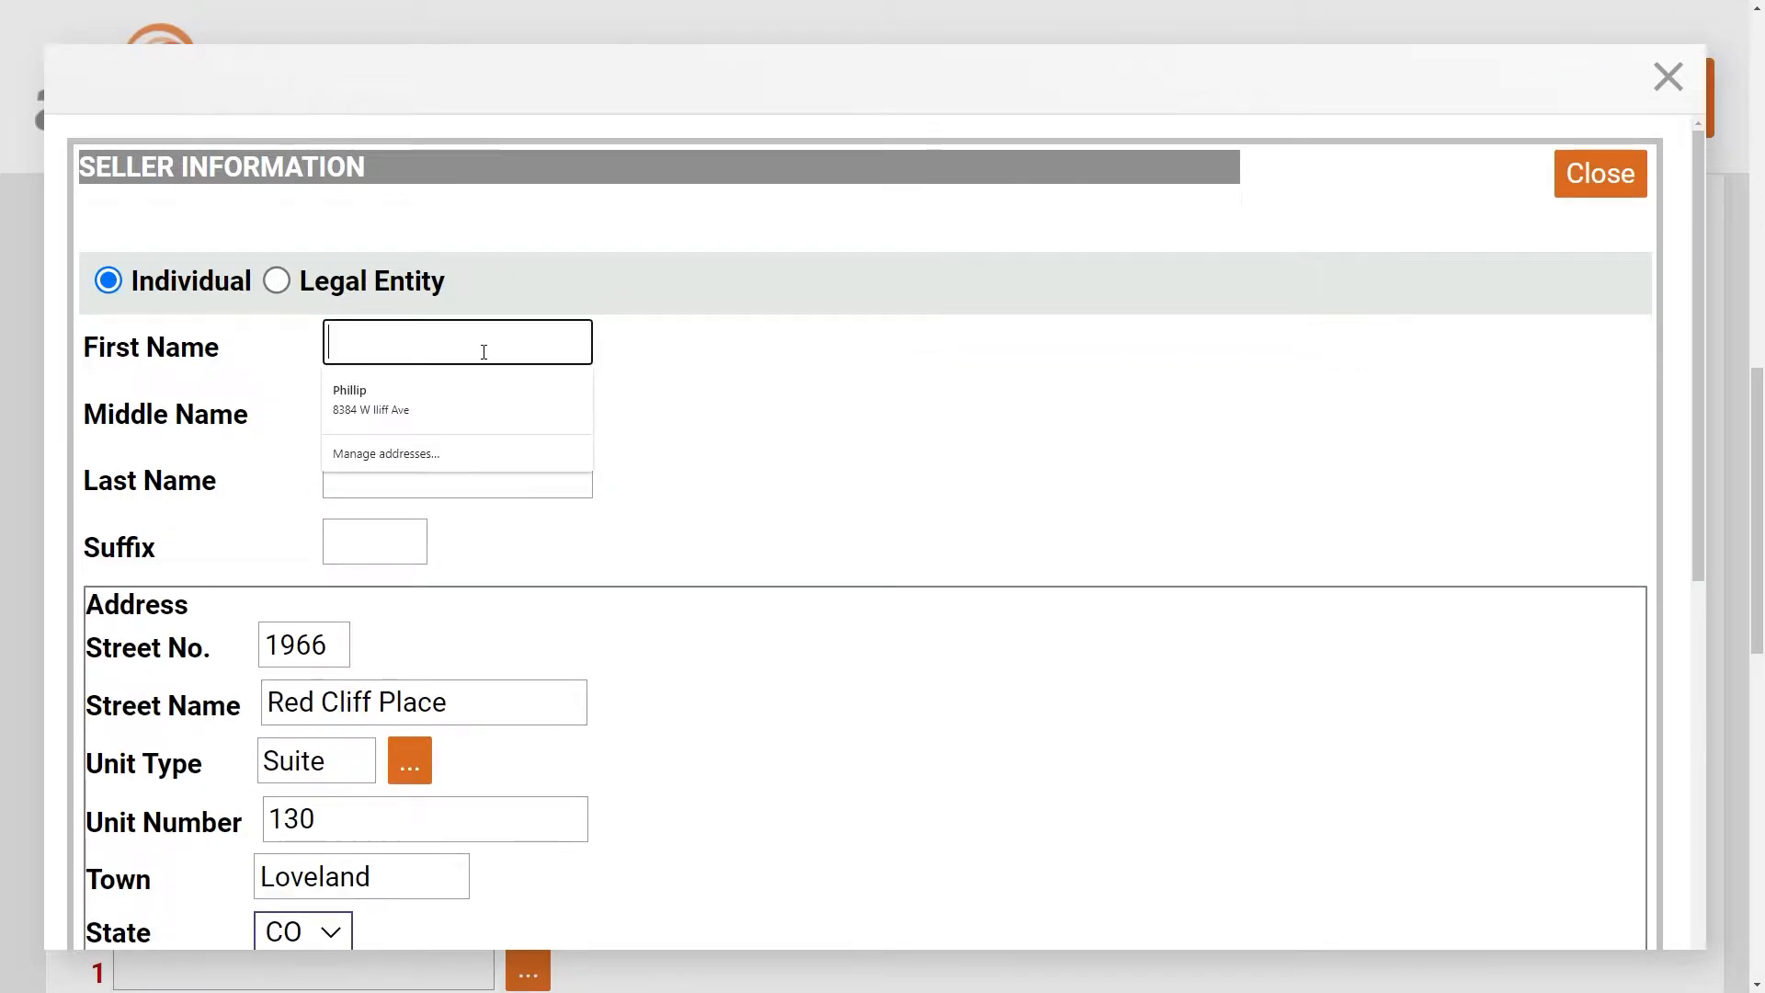
type("Sally")
key("Tab")
key("Tab")
type("Seller")
scroll(847, 603, "down", 3)
scroll(847, 602, "down", 4)
scroll(841, 600, "up", 8)
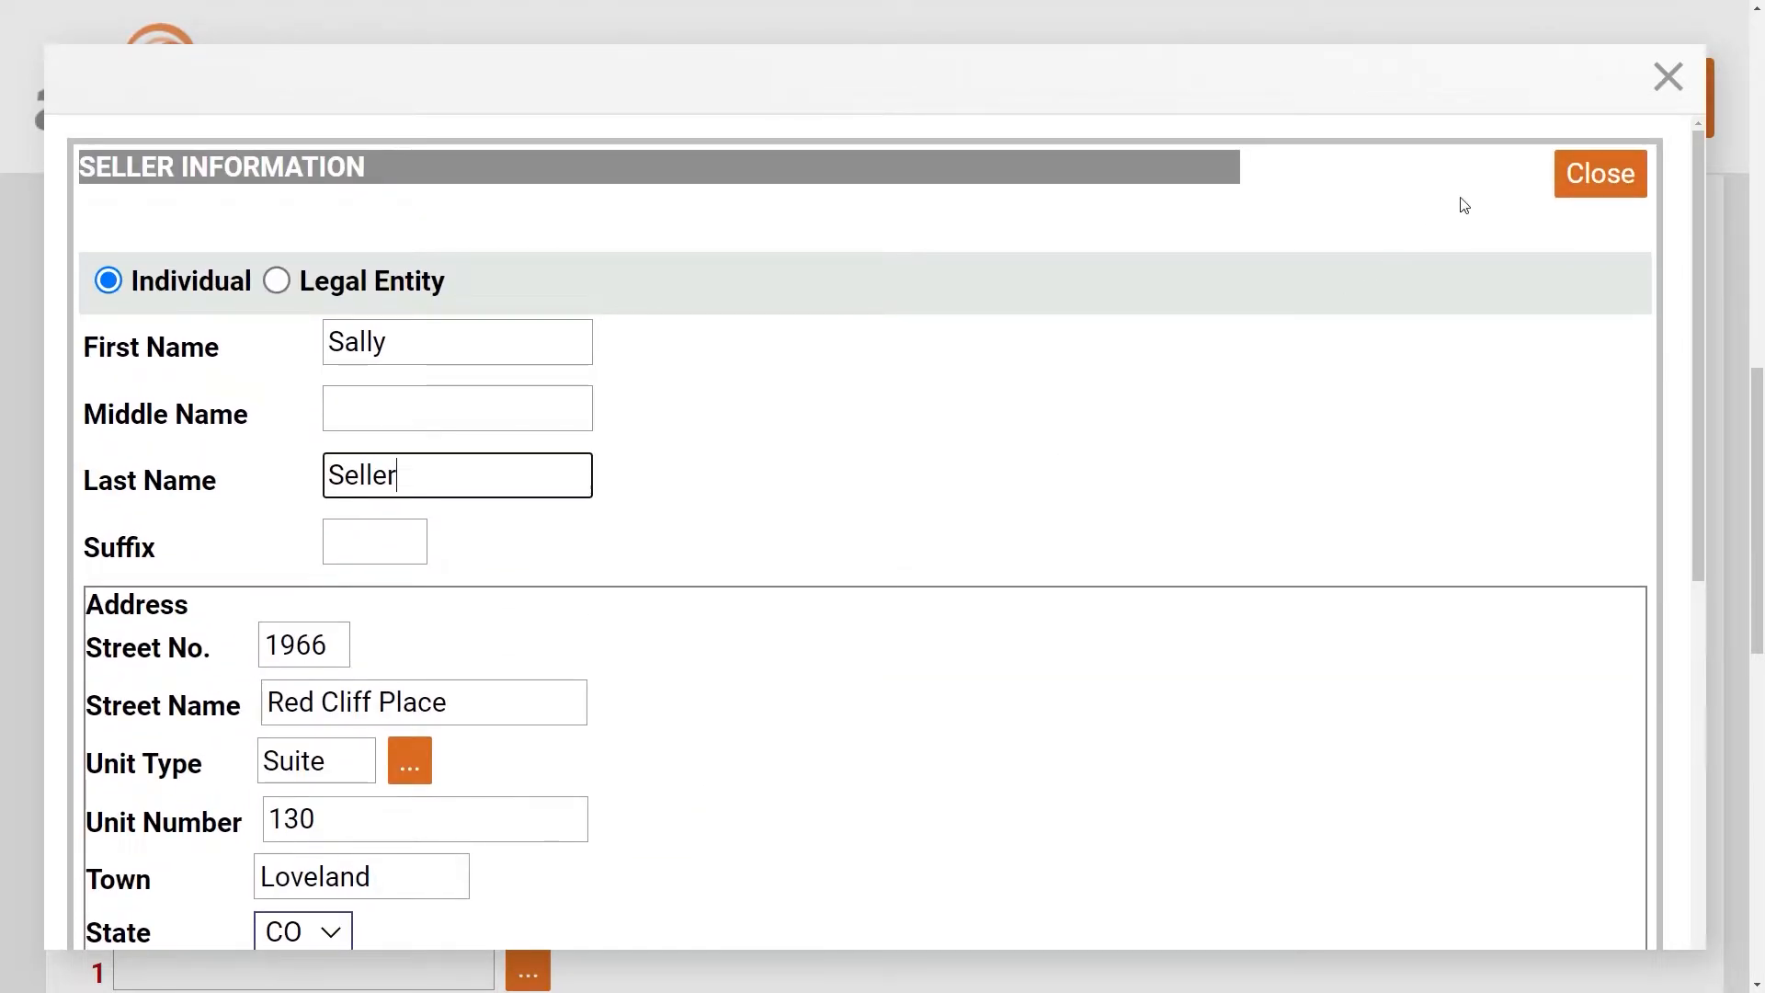
left_click(1598, 176)
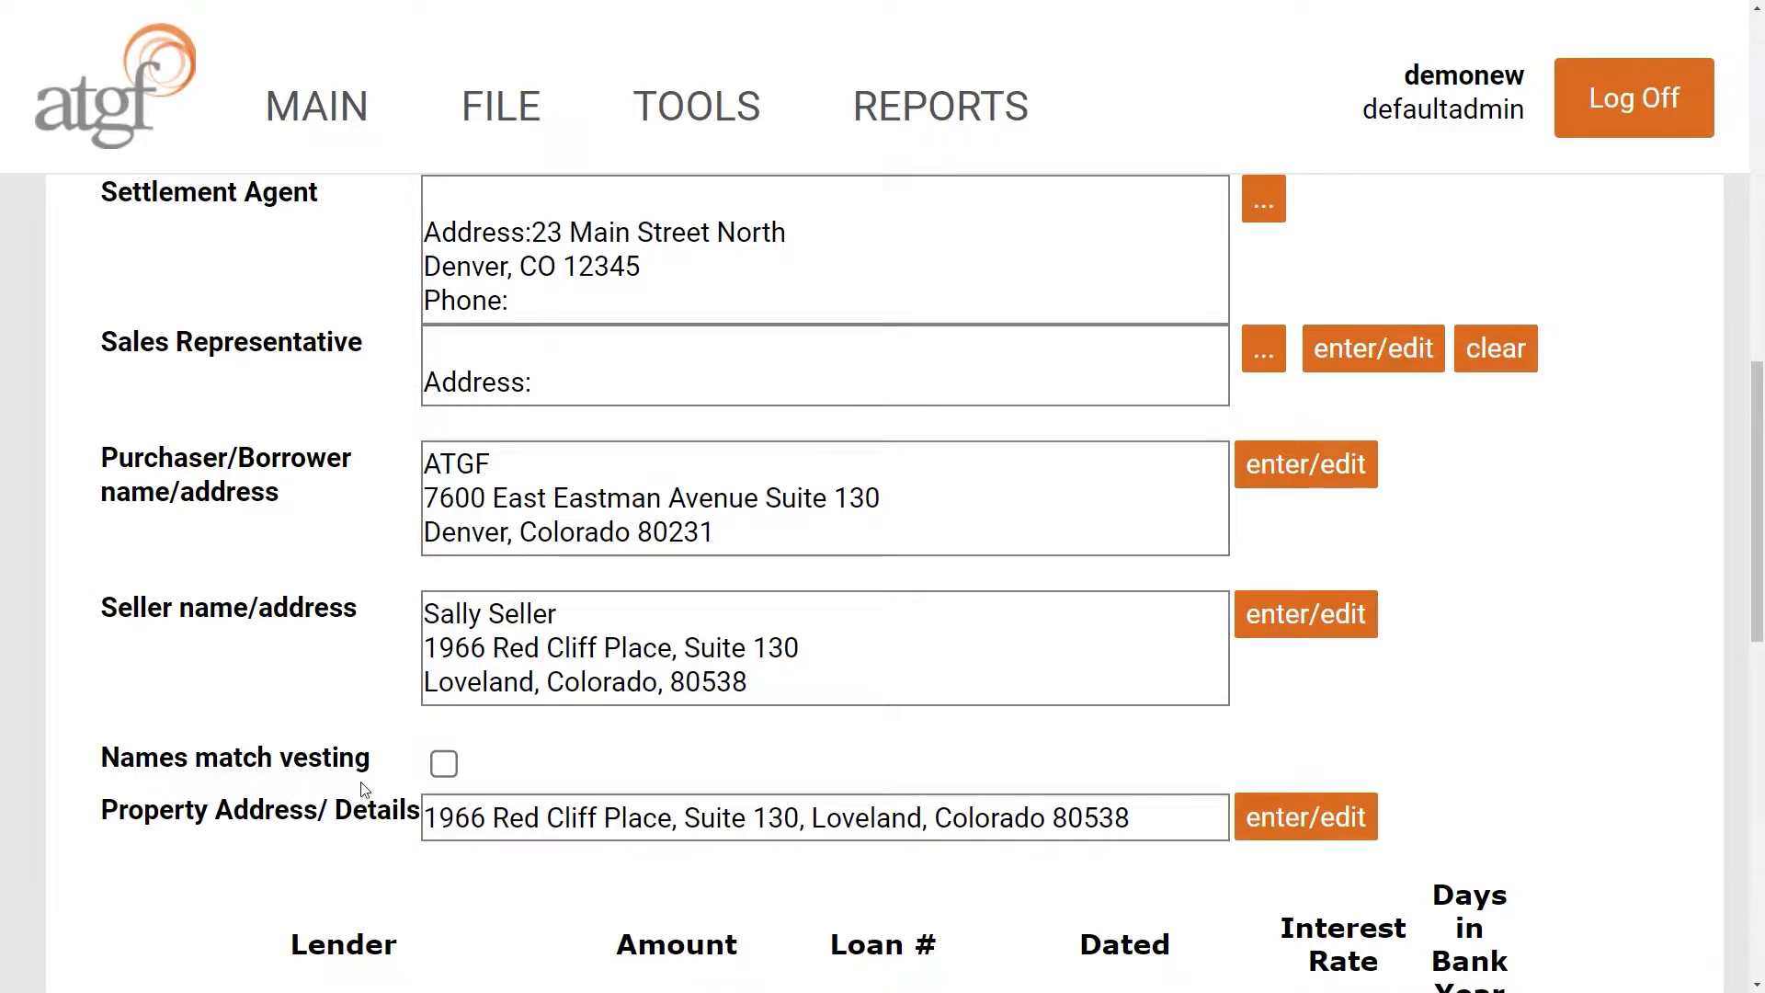
- Tick Names match vesting and scroll the property details to the Schedule C box
left_click(447, 778)
scroll(331, 851, "down", 3)
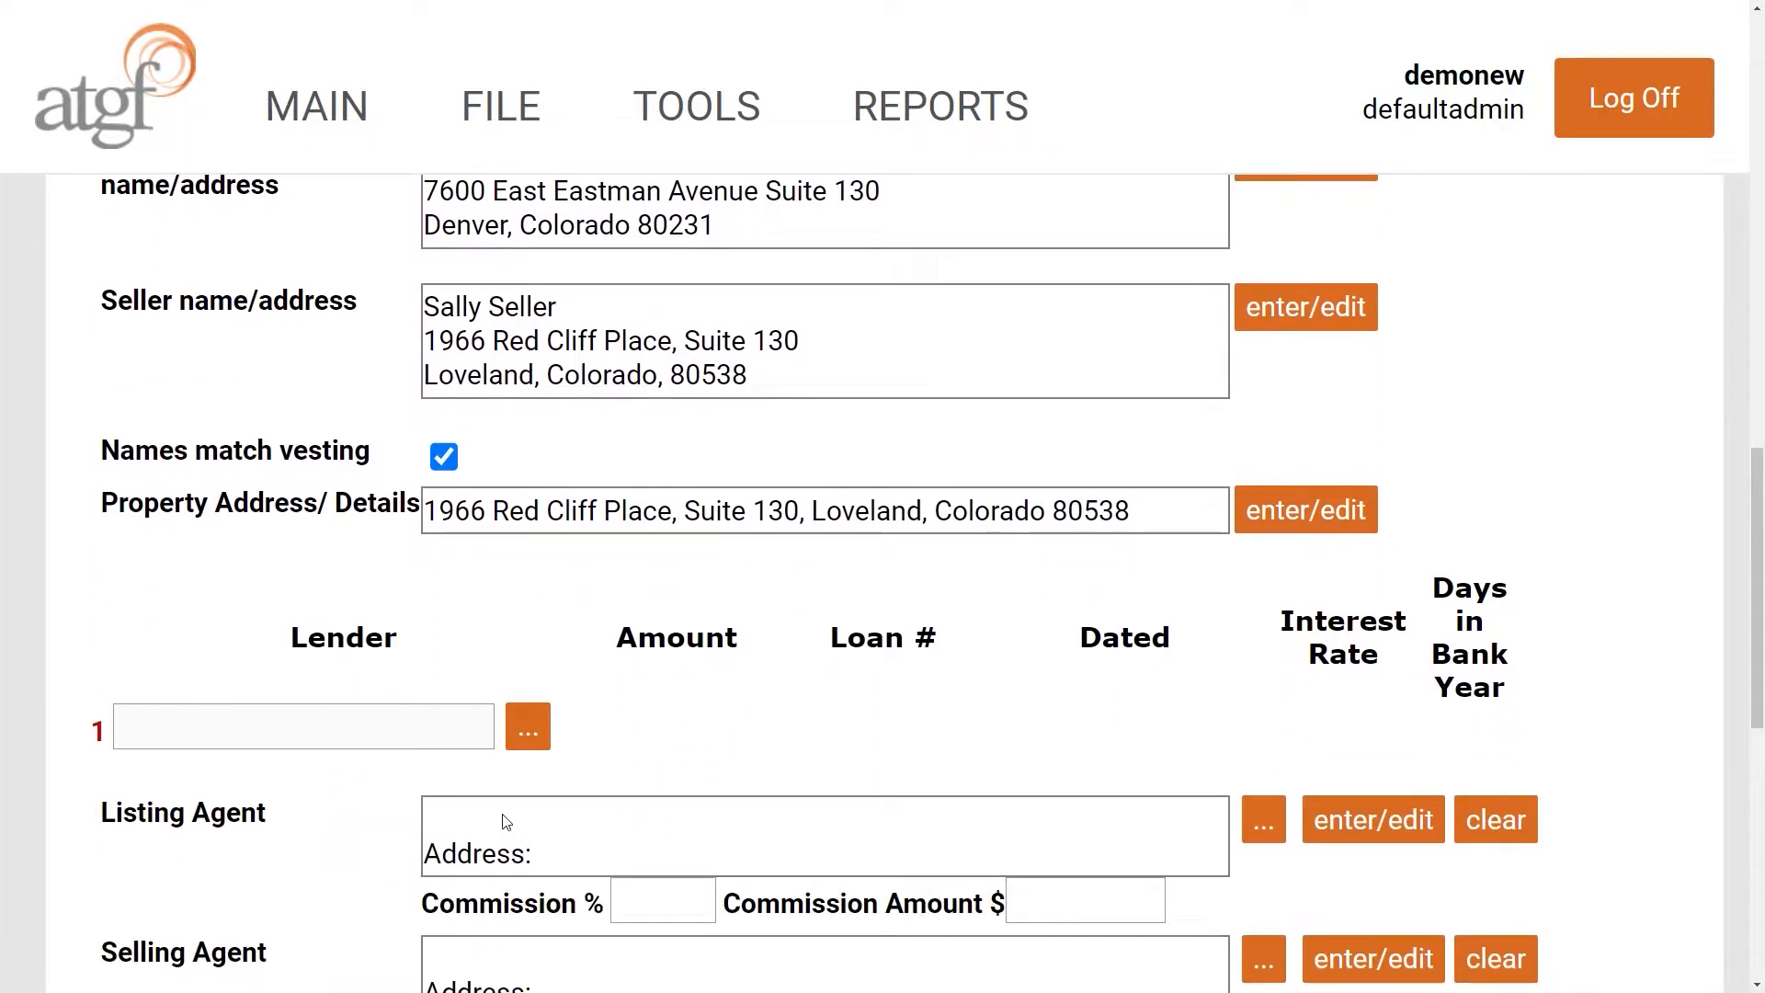
left_click(1325, 515)
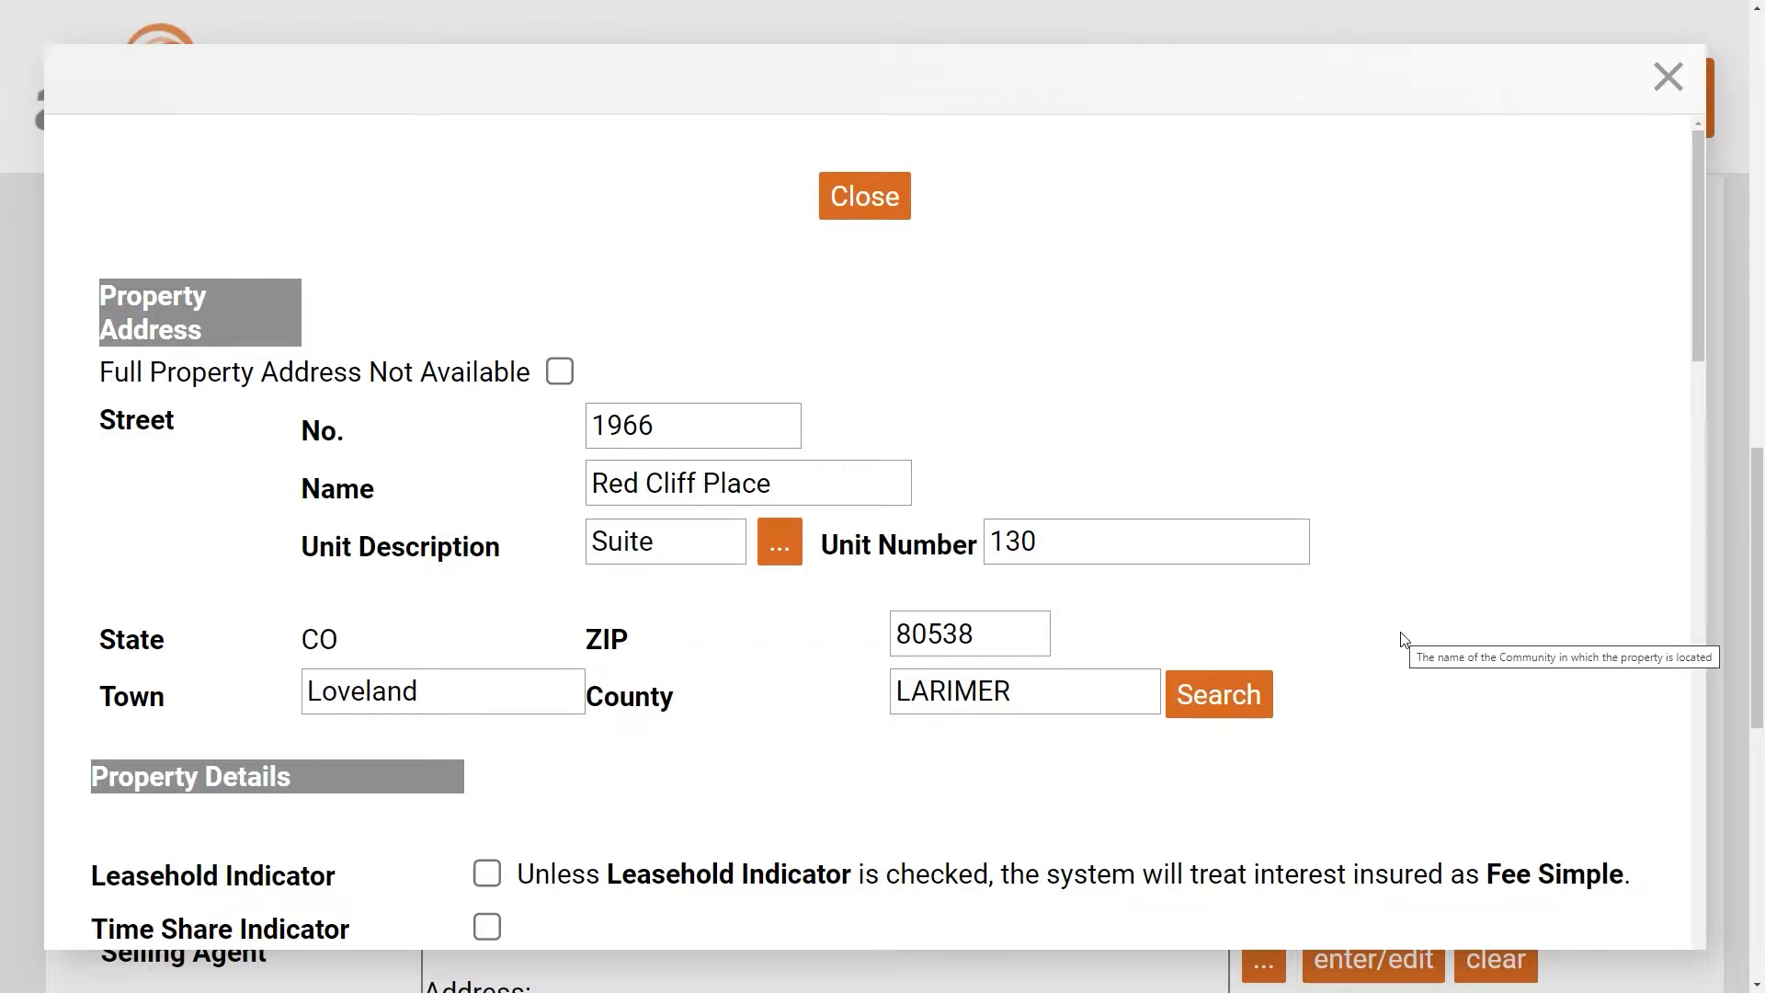
scroll(1404, 640, "down", 2)
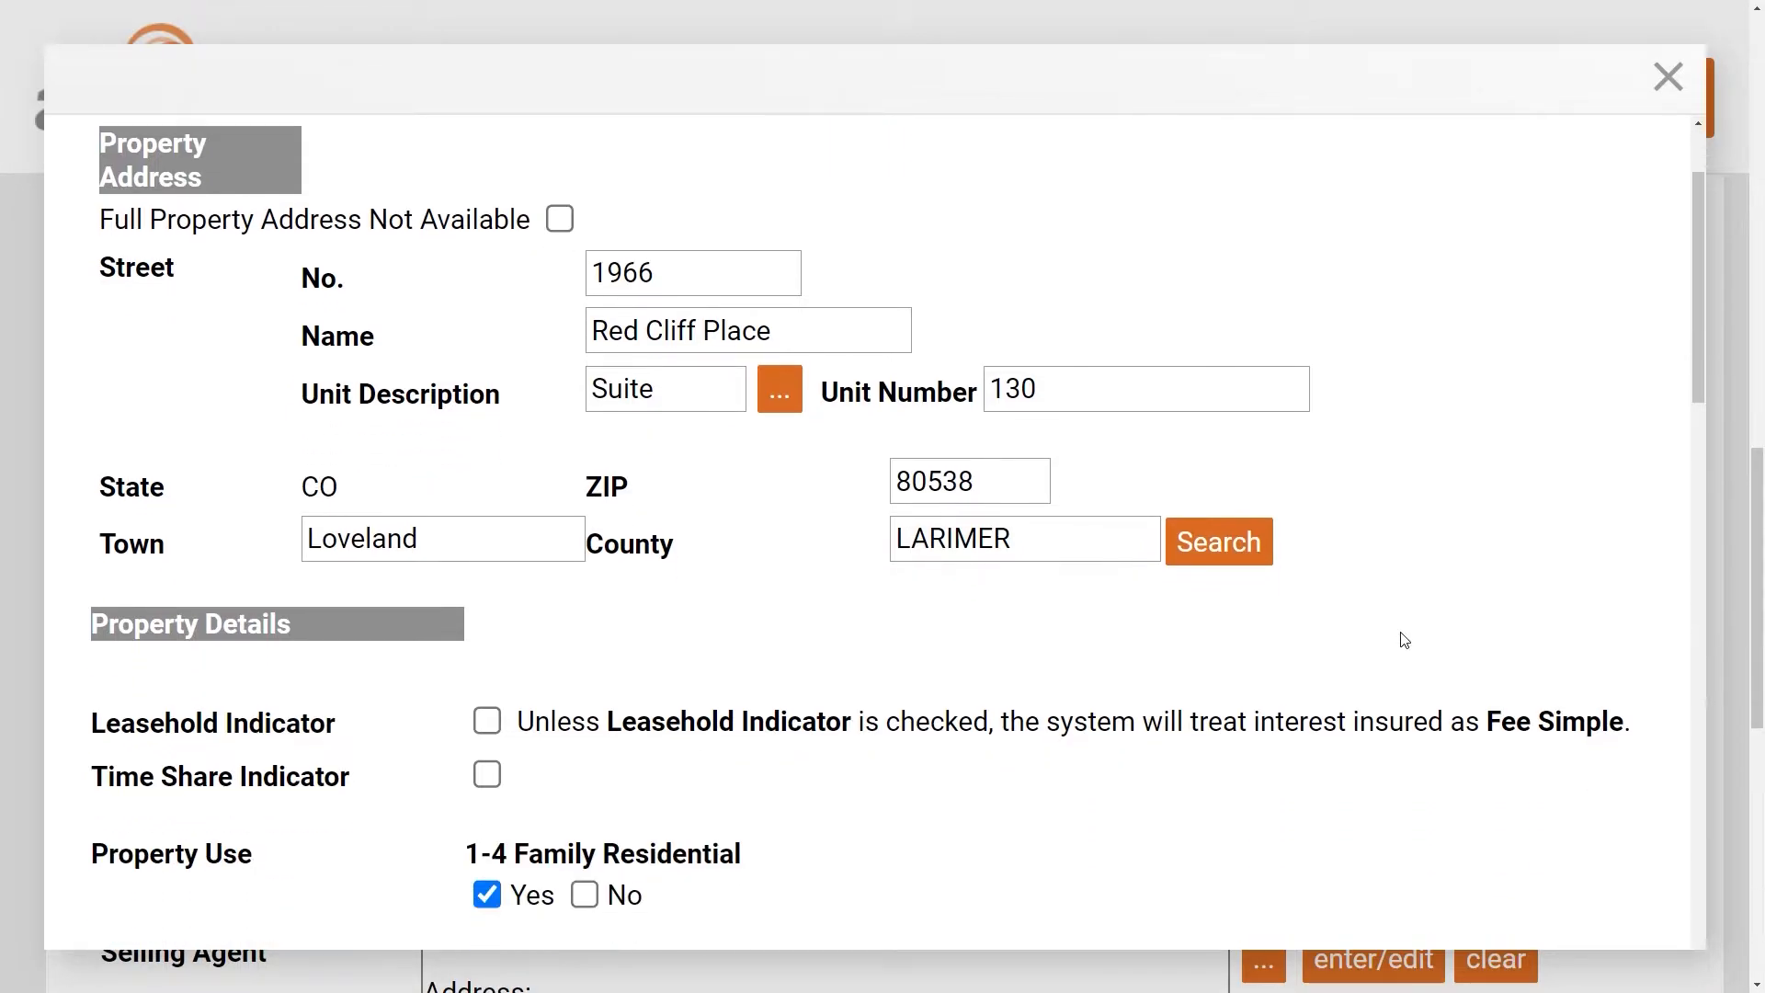
scroll(1404, 640, "down", 8)
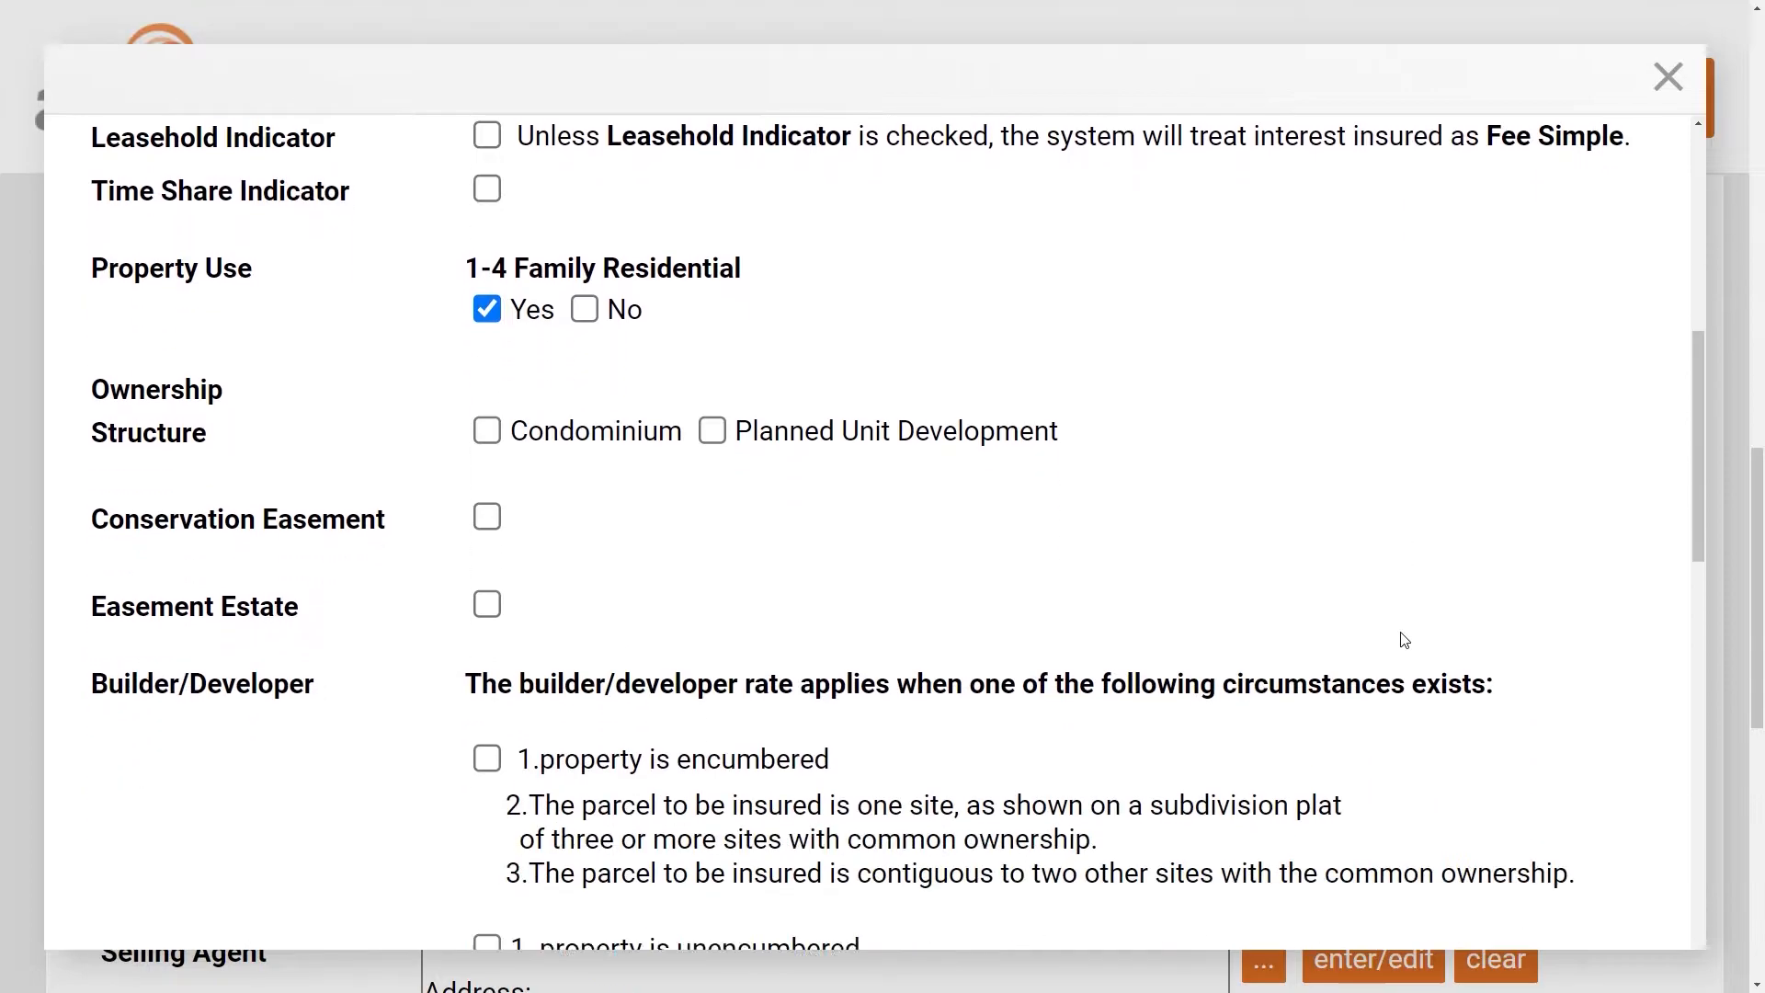
scroll(1404, 640, "down", 2)
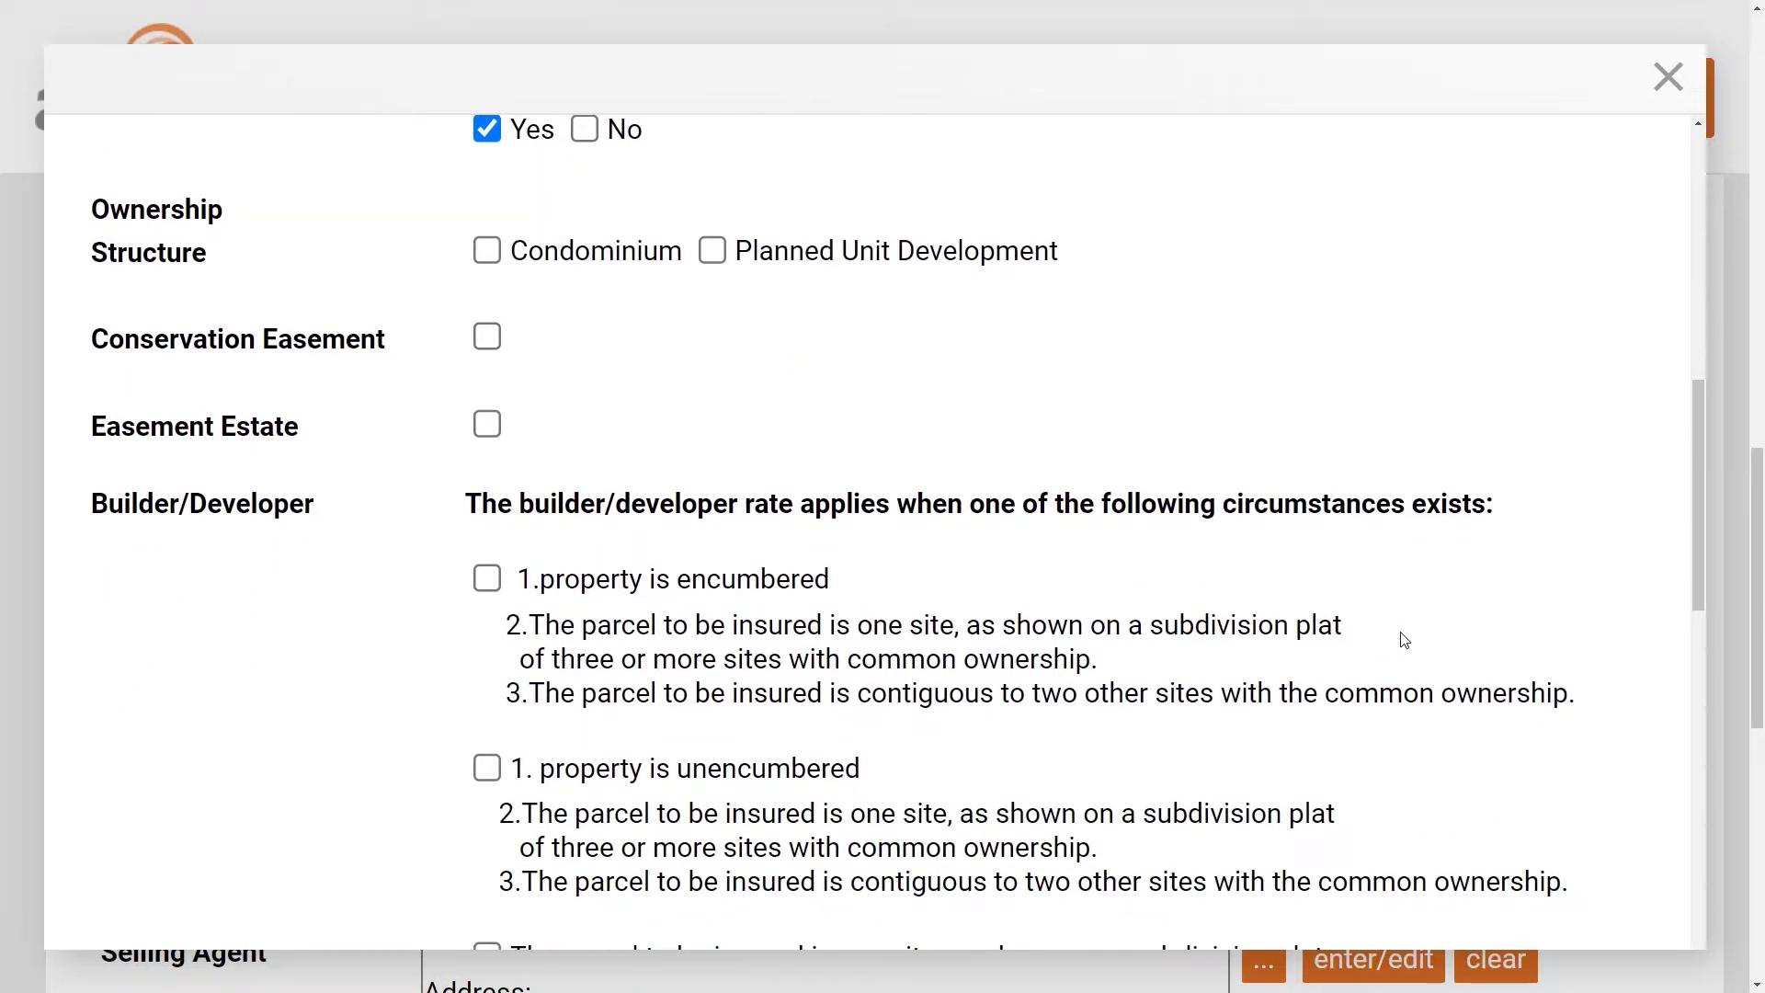
scroll(1404, 639, "down", 14)
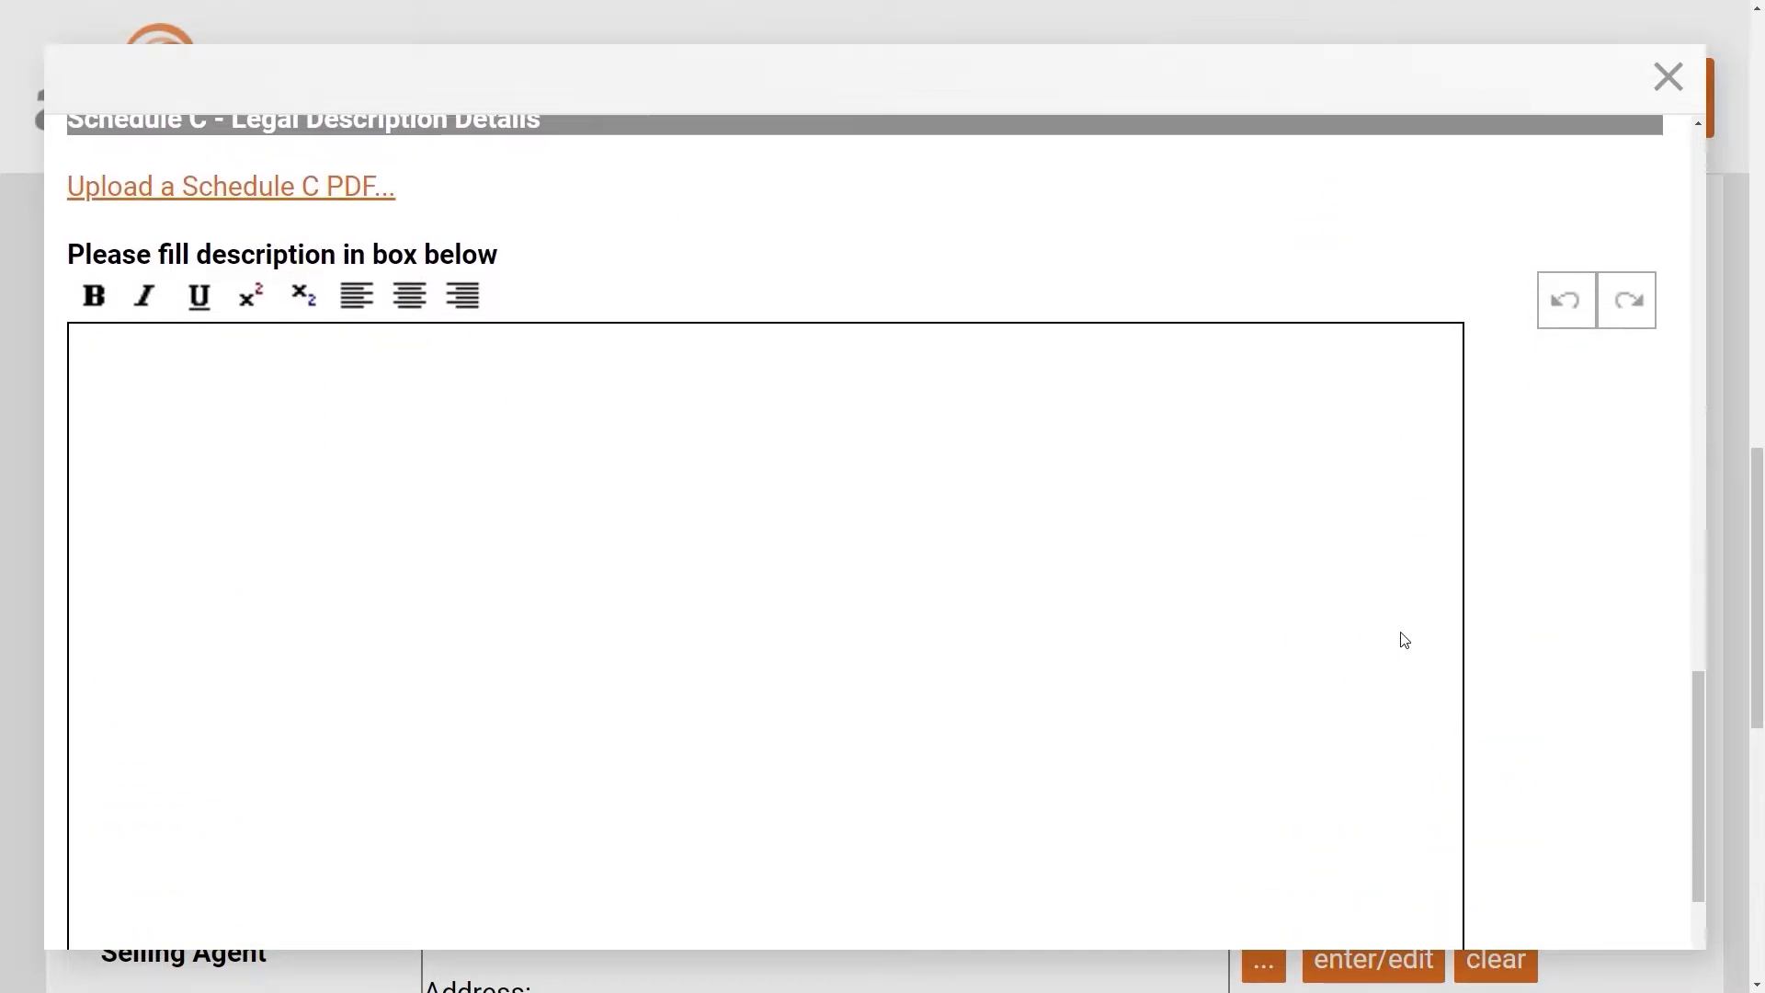
- Enter 'This is where the legal description goes.' as the Schedule C description, skipping the PDF upload
left_click(979, 516)
type("This is where the legal description goes.")
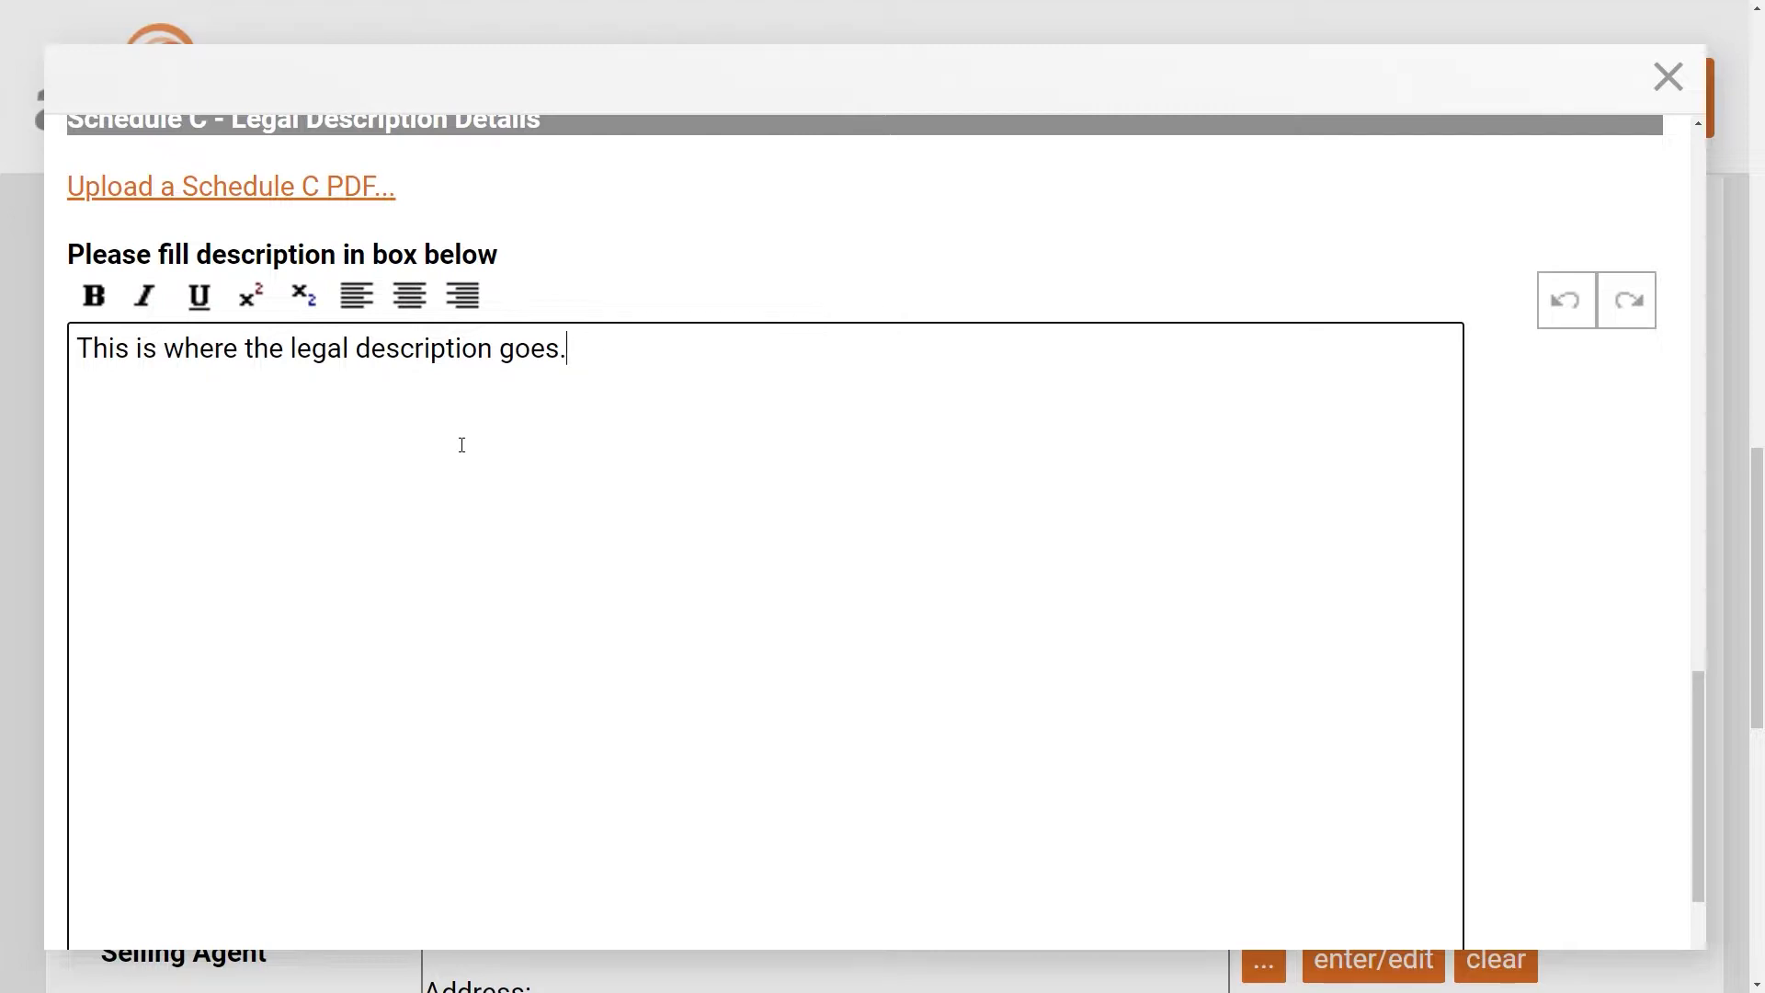
left_click(213, 192)
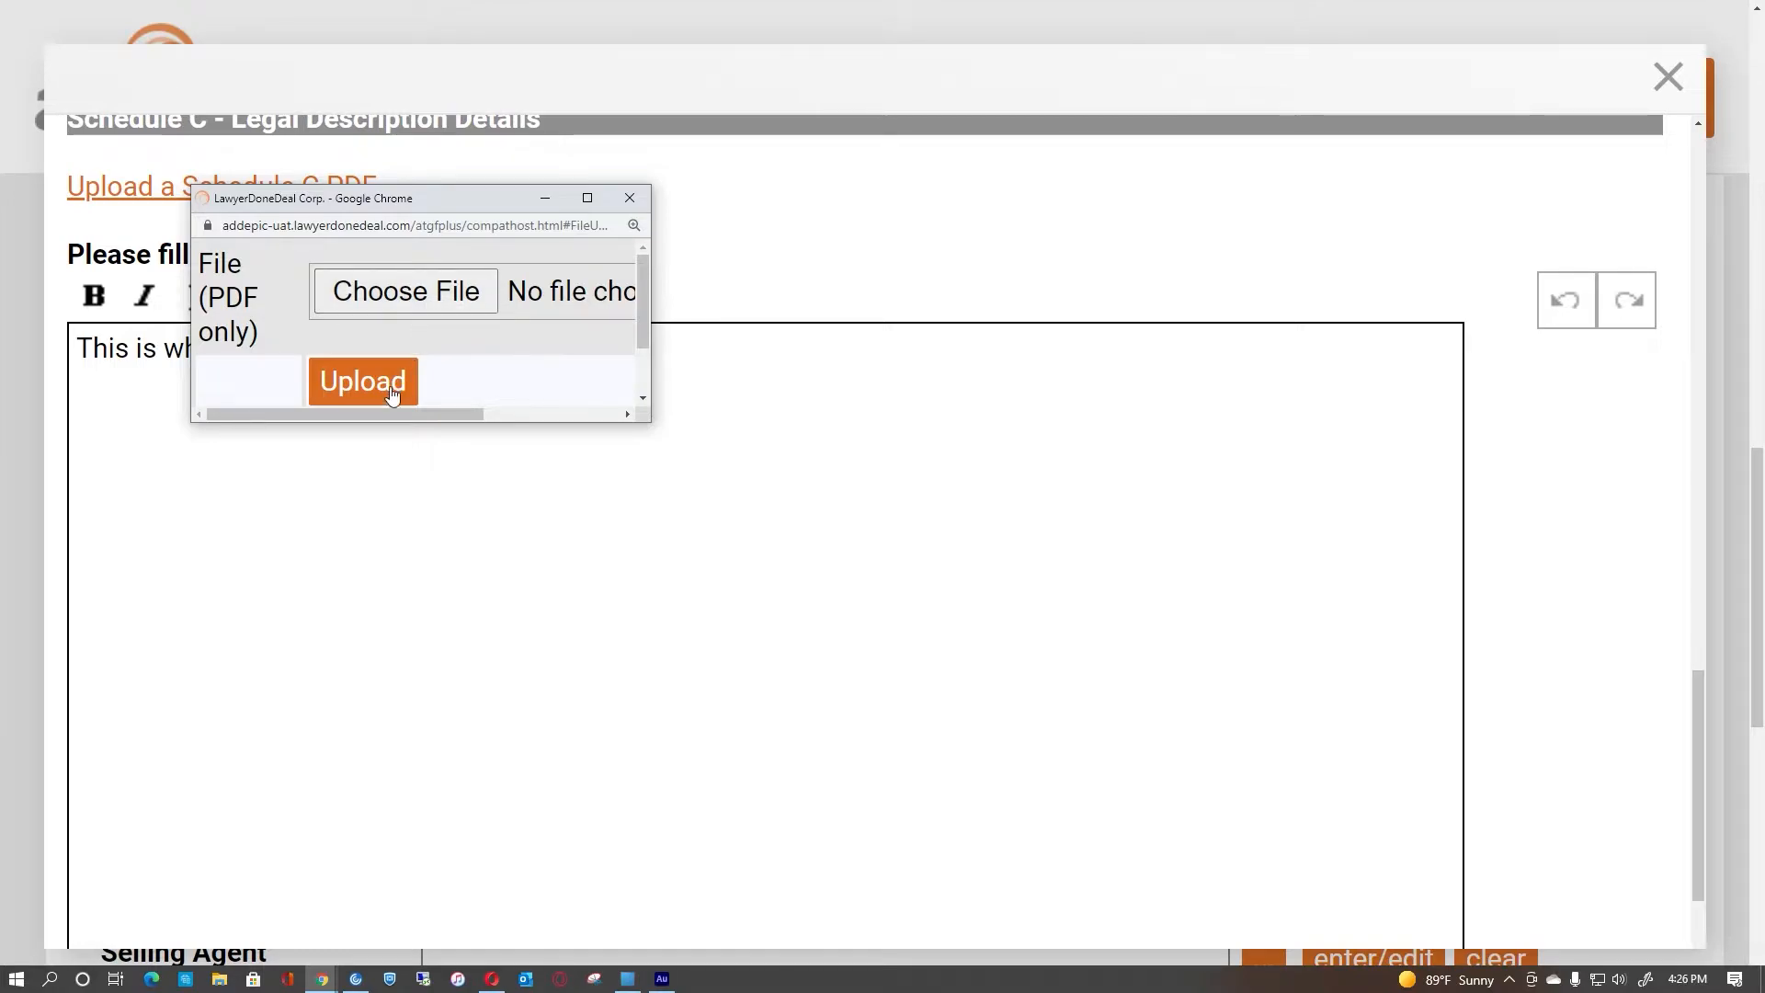
left_click(630, 198)
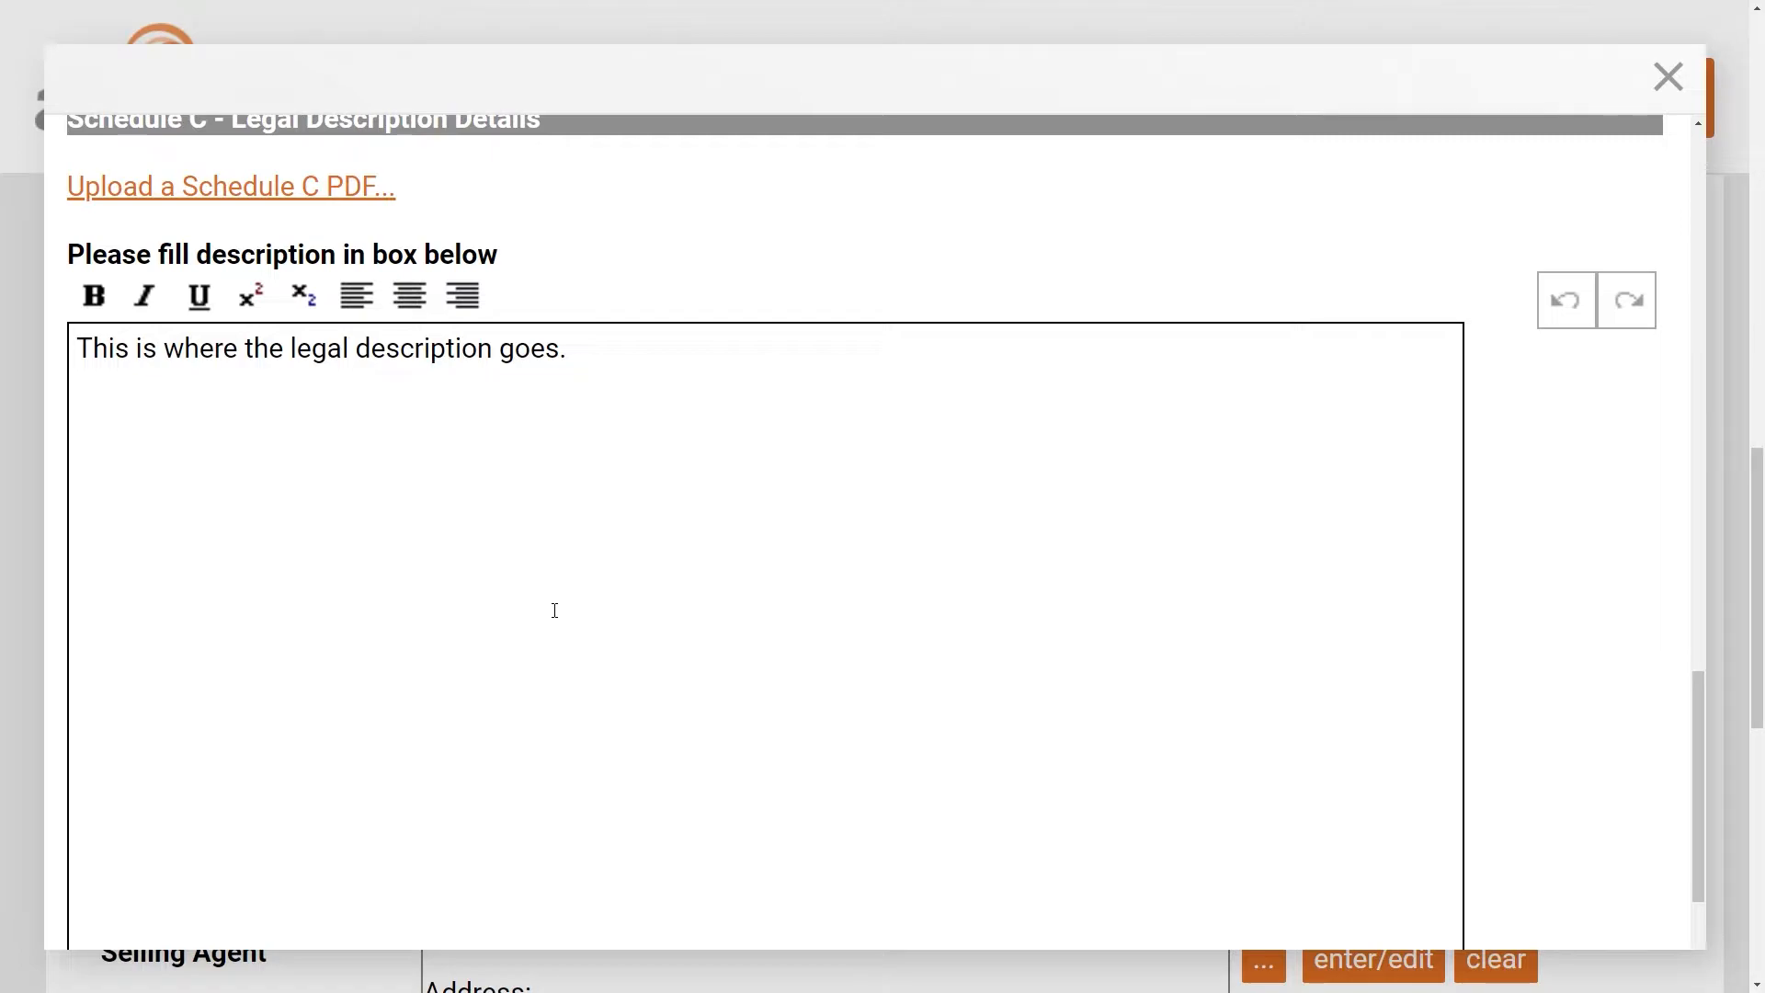
- Close the property details dialog and bring up the lender picker for Lender 1
scroll(1080, 477, "up", 3)
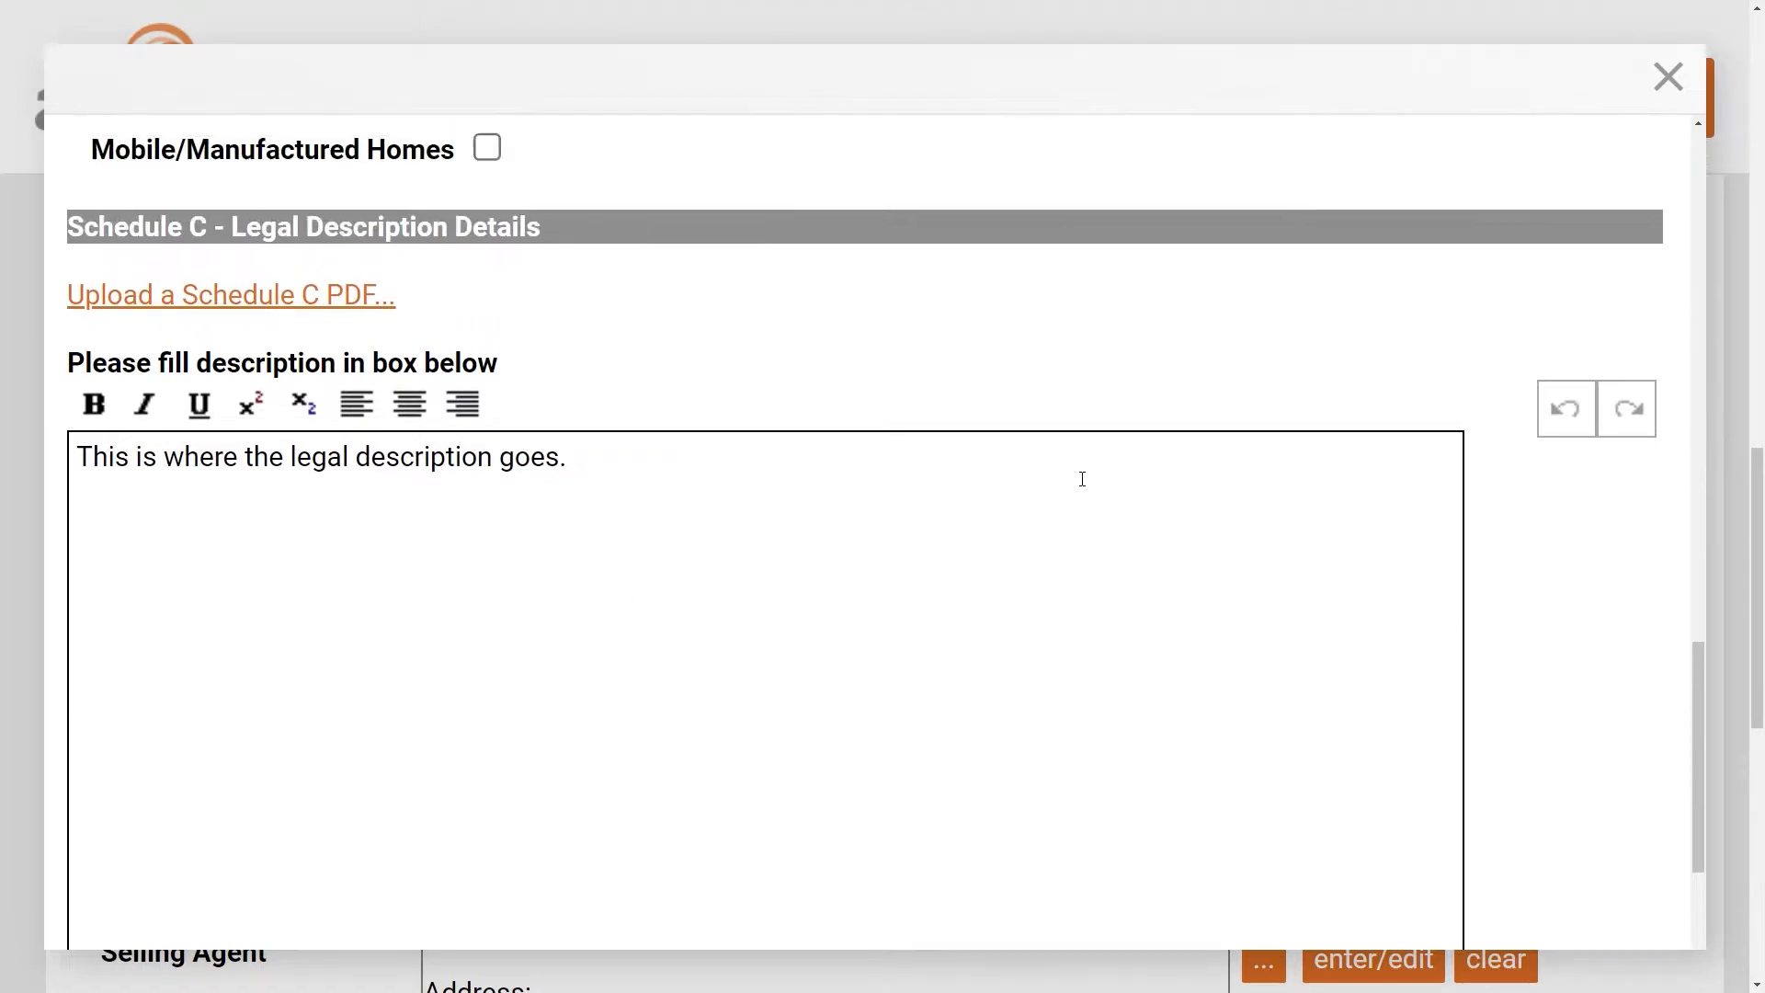
scroll(1082, 478, "down", 5)
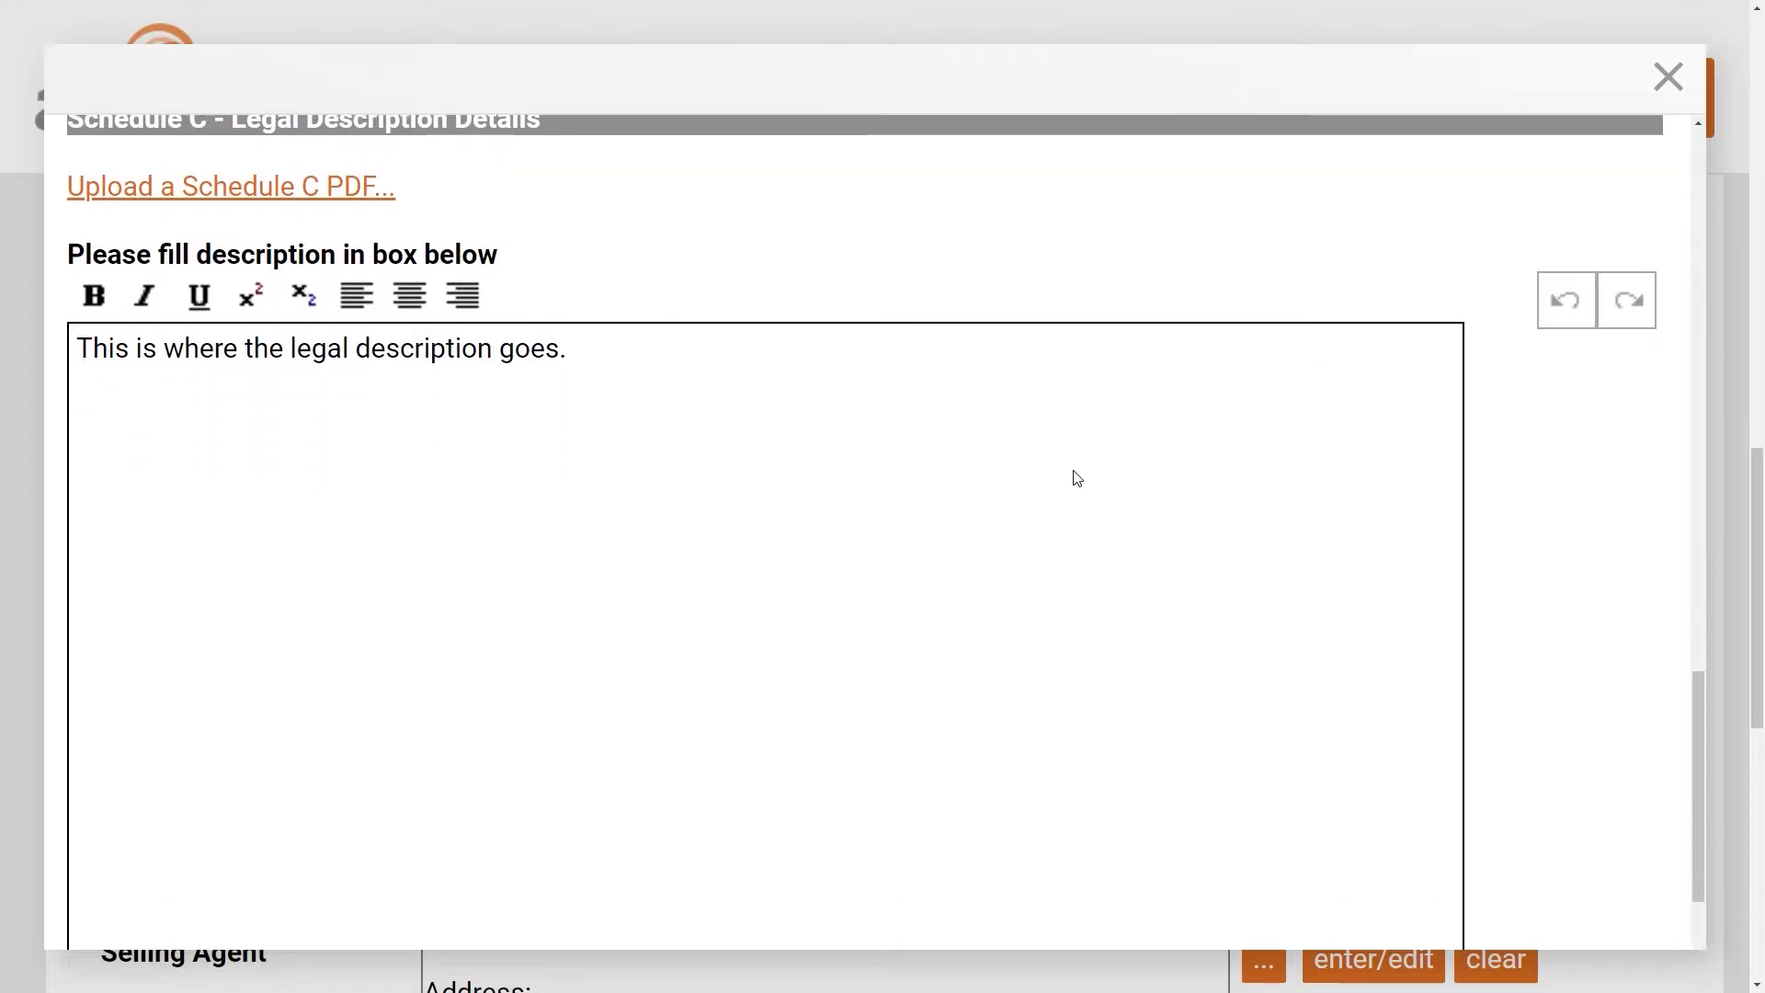
scroll(1082, 478, "down", 1)
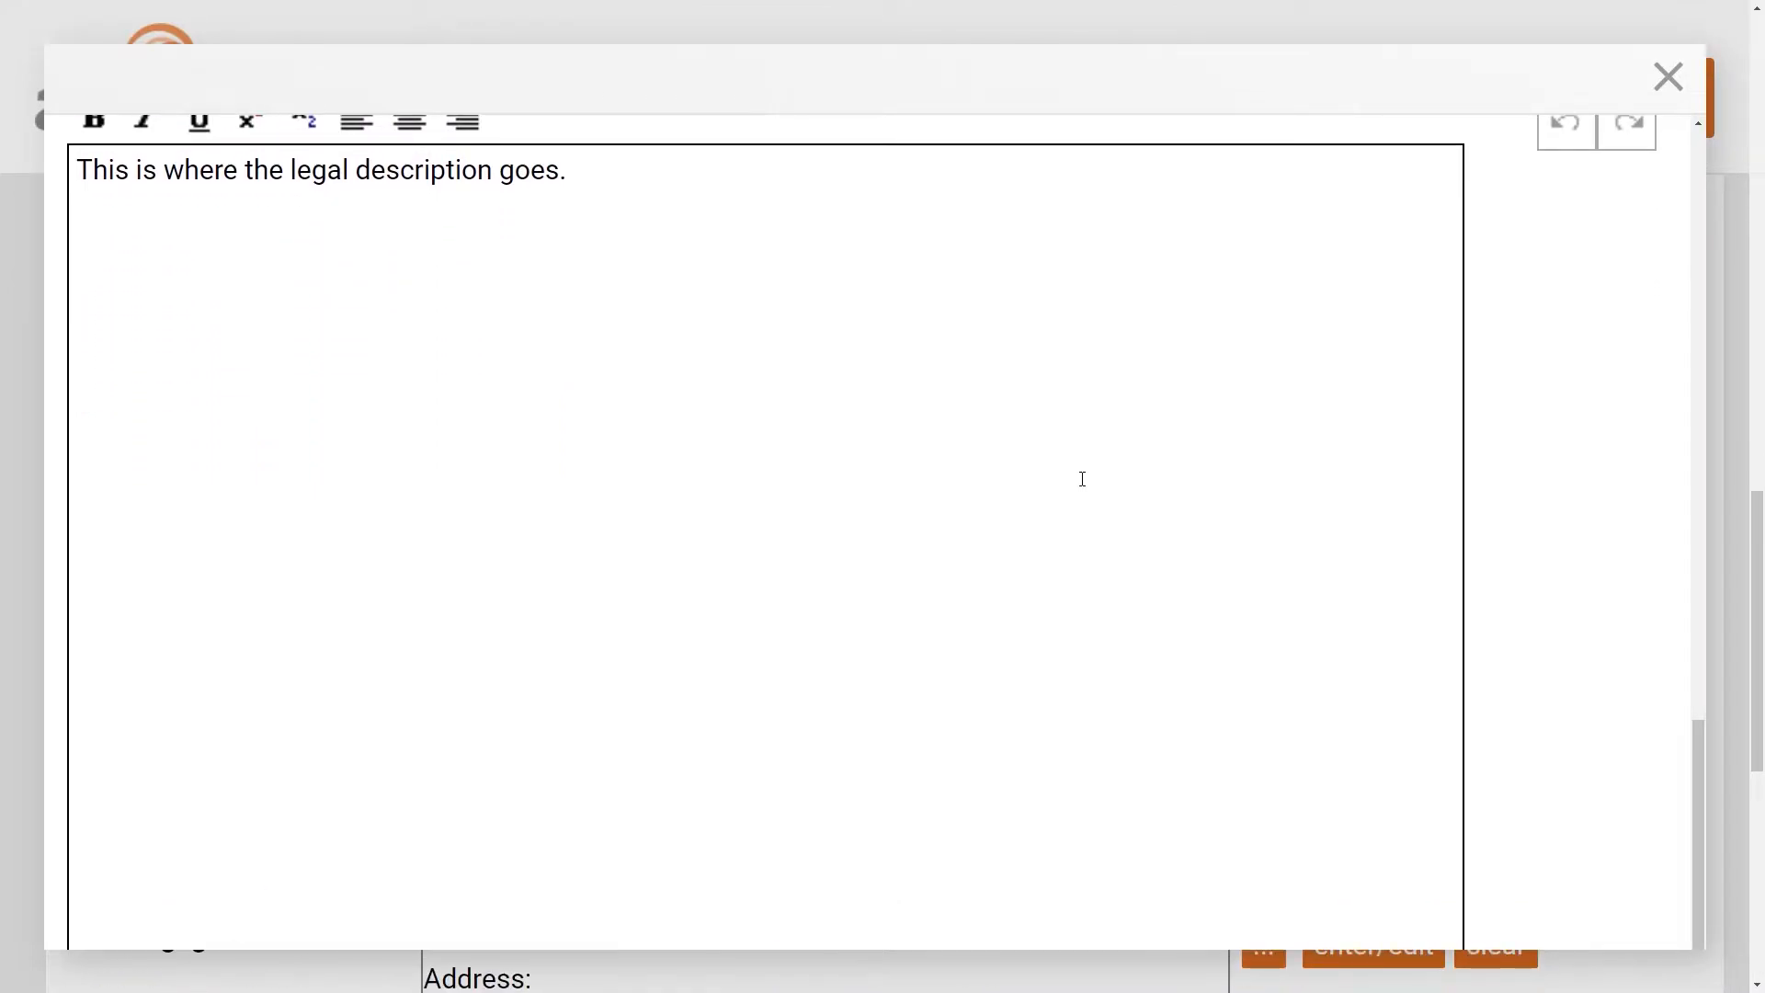
scroll(1082, 478, "up", 15)
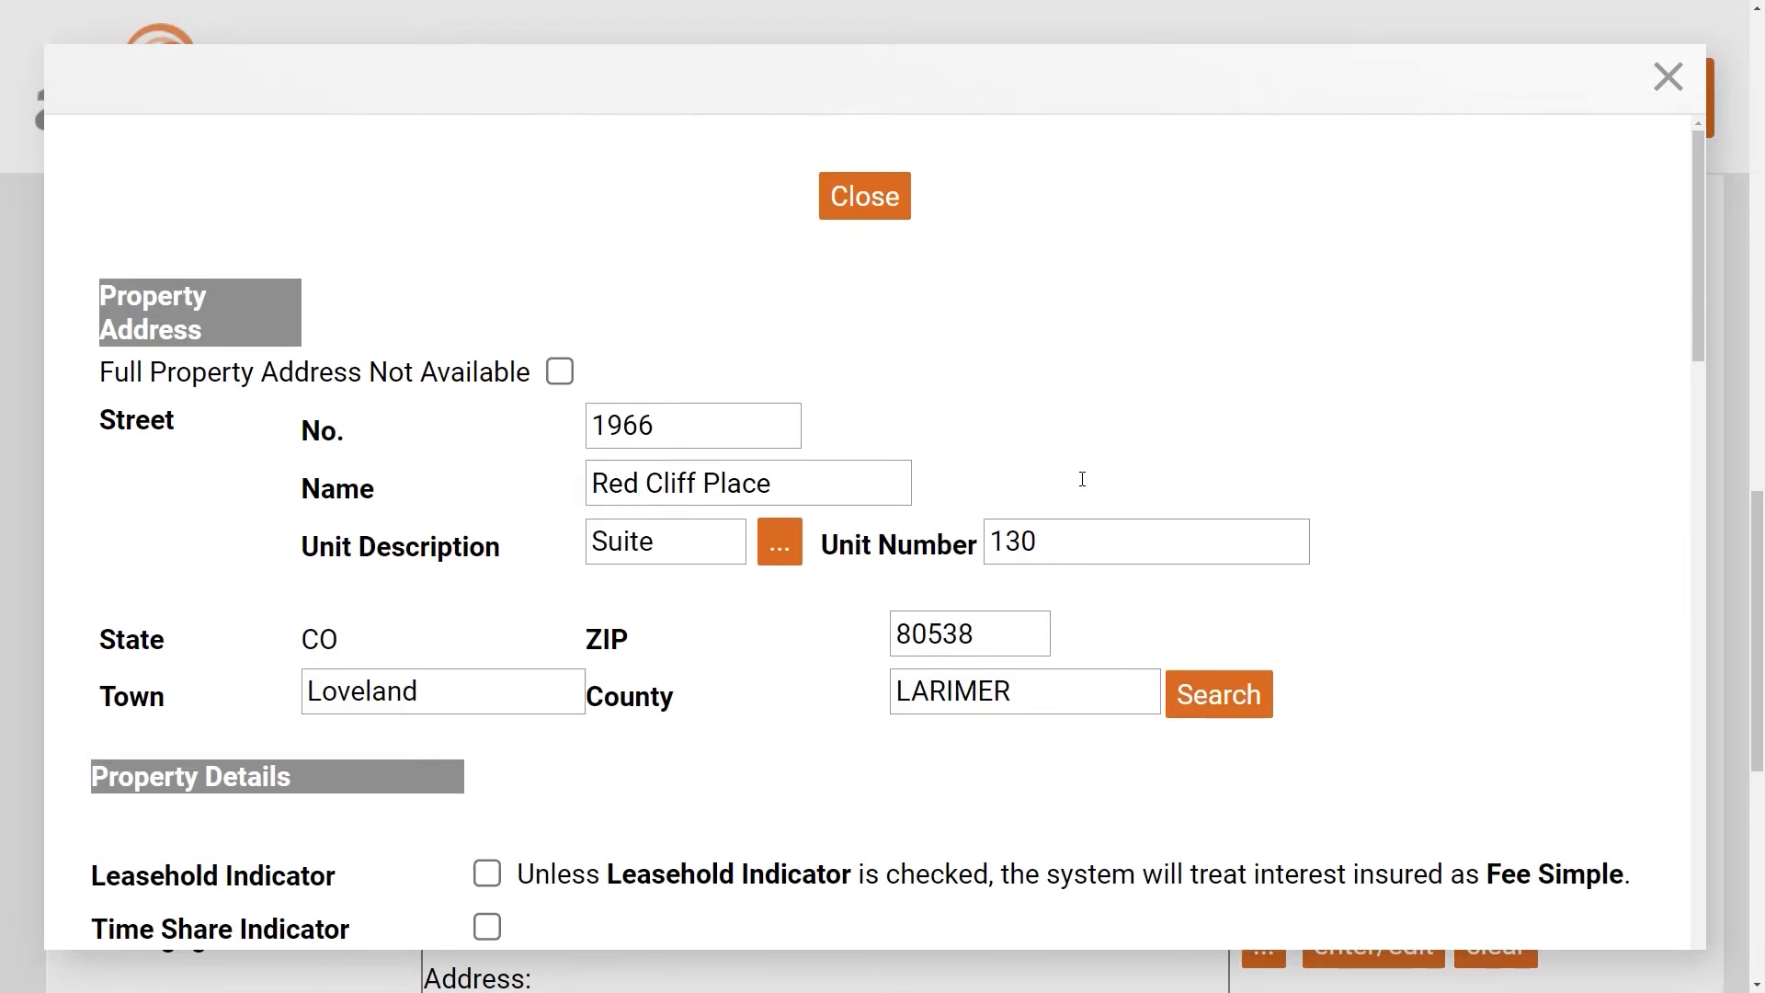
left_click(864, 197)
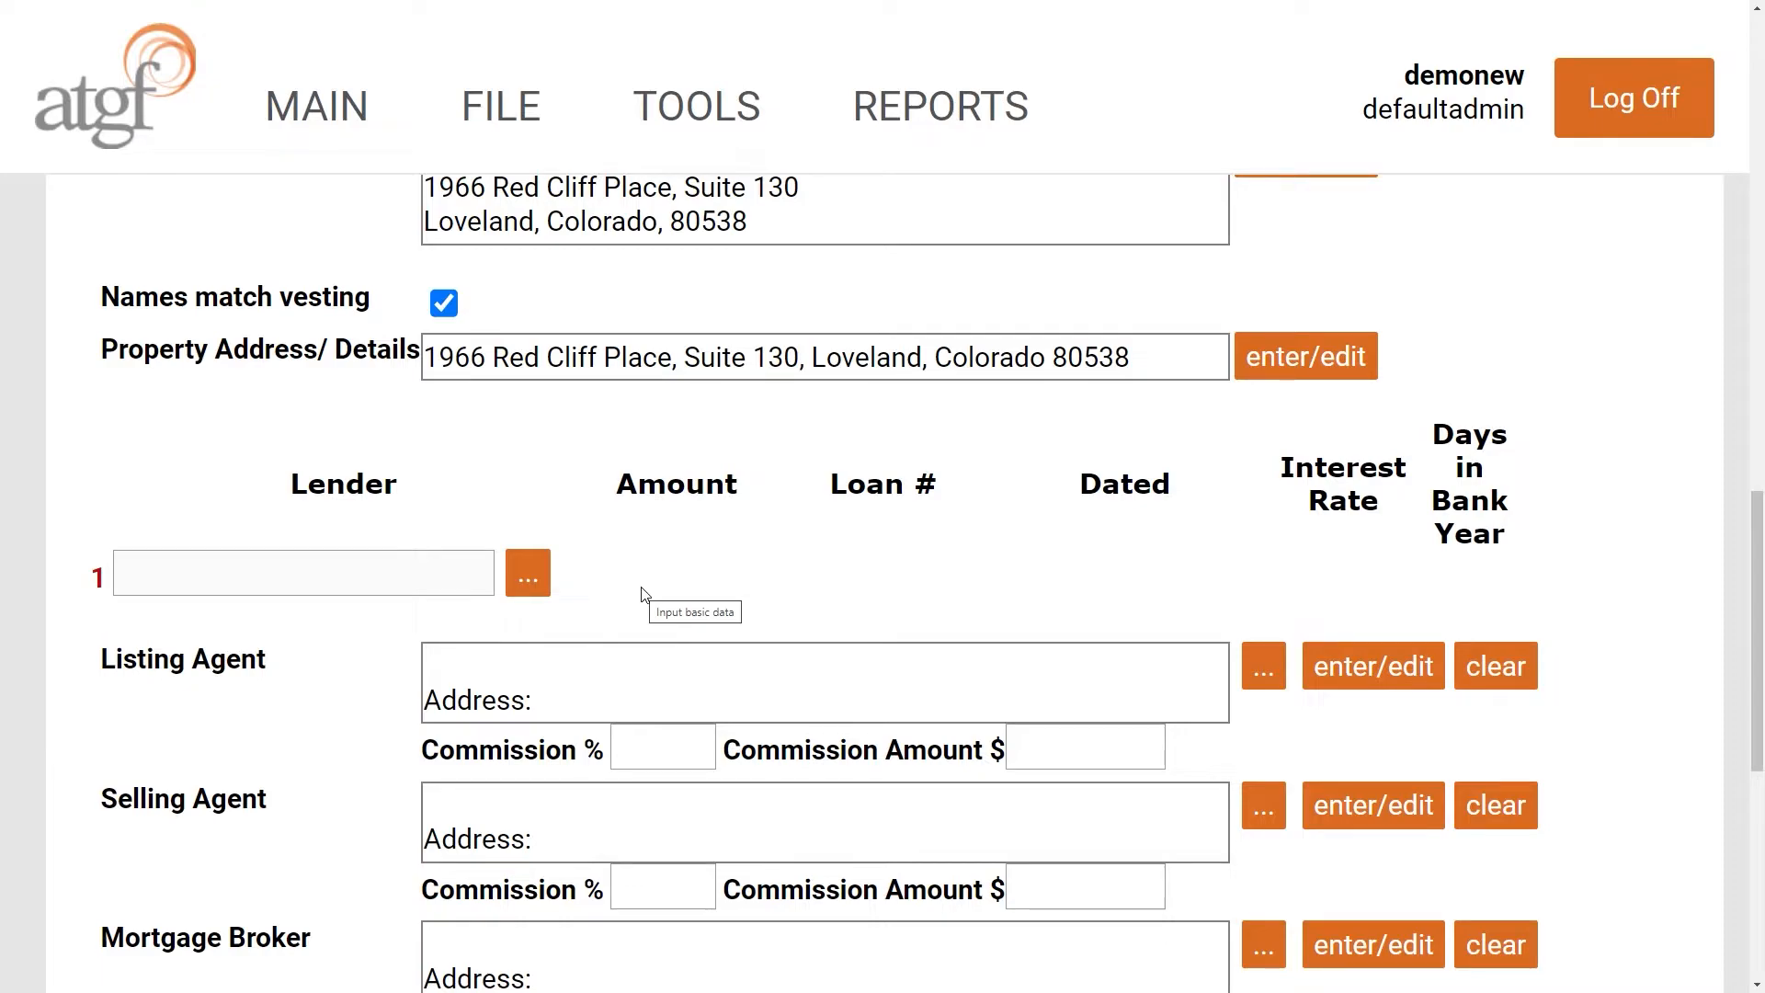
left_click(532, 581)
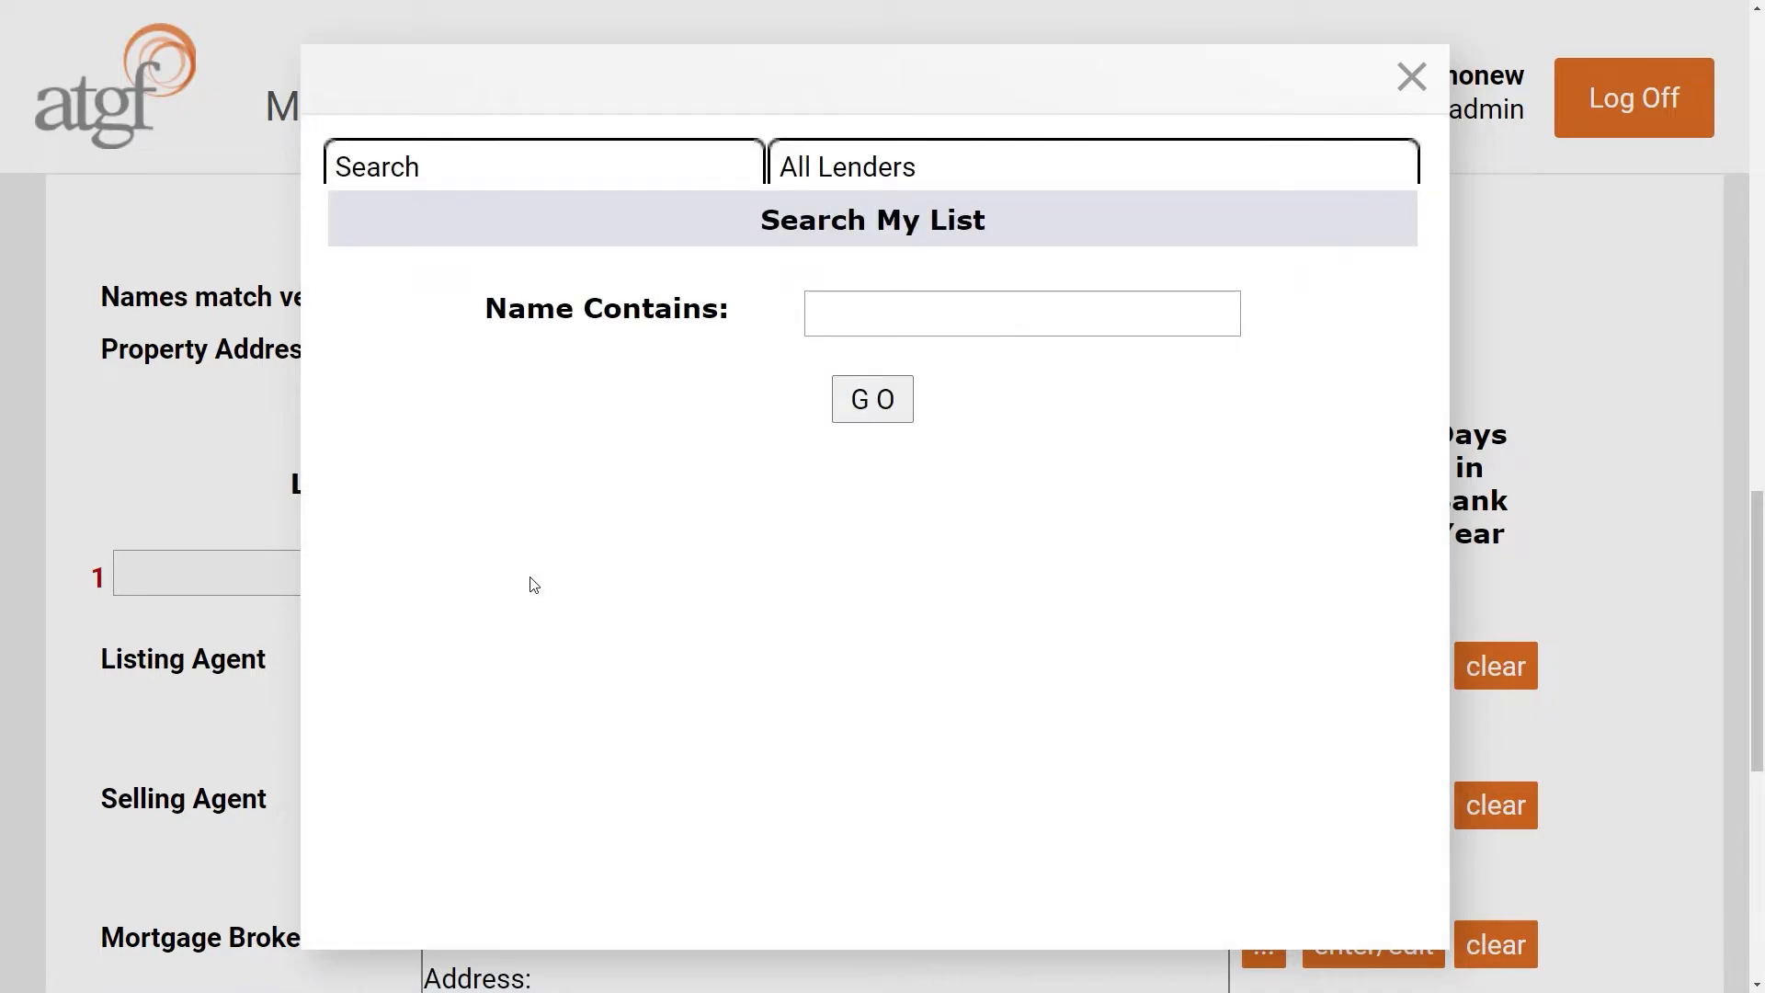
- Choose Academy Mortgage Corporation from All Lenders as the first lender
left_click(860, 175)
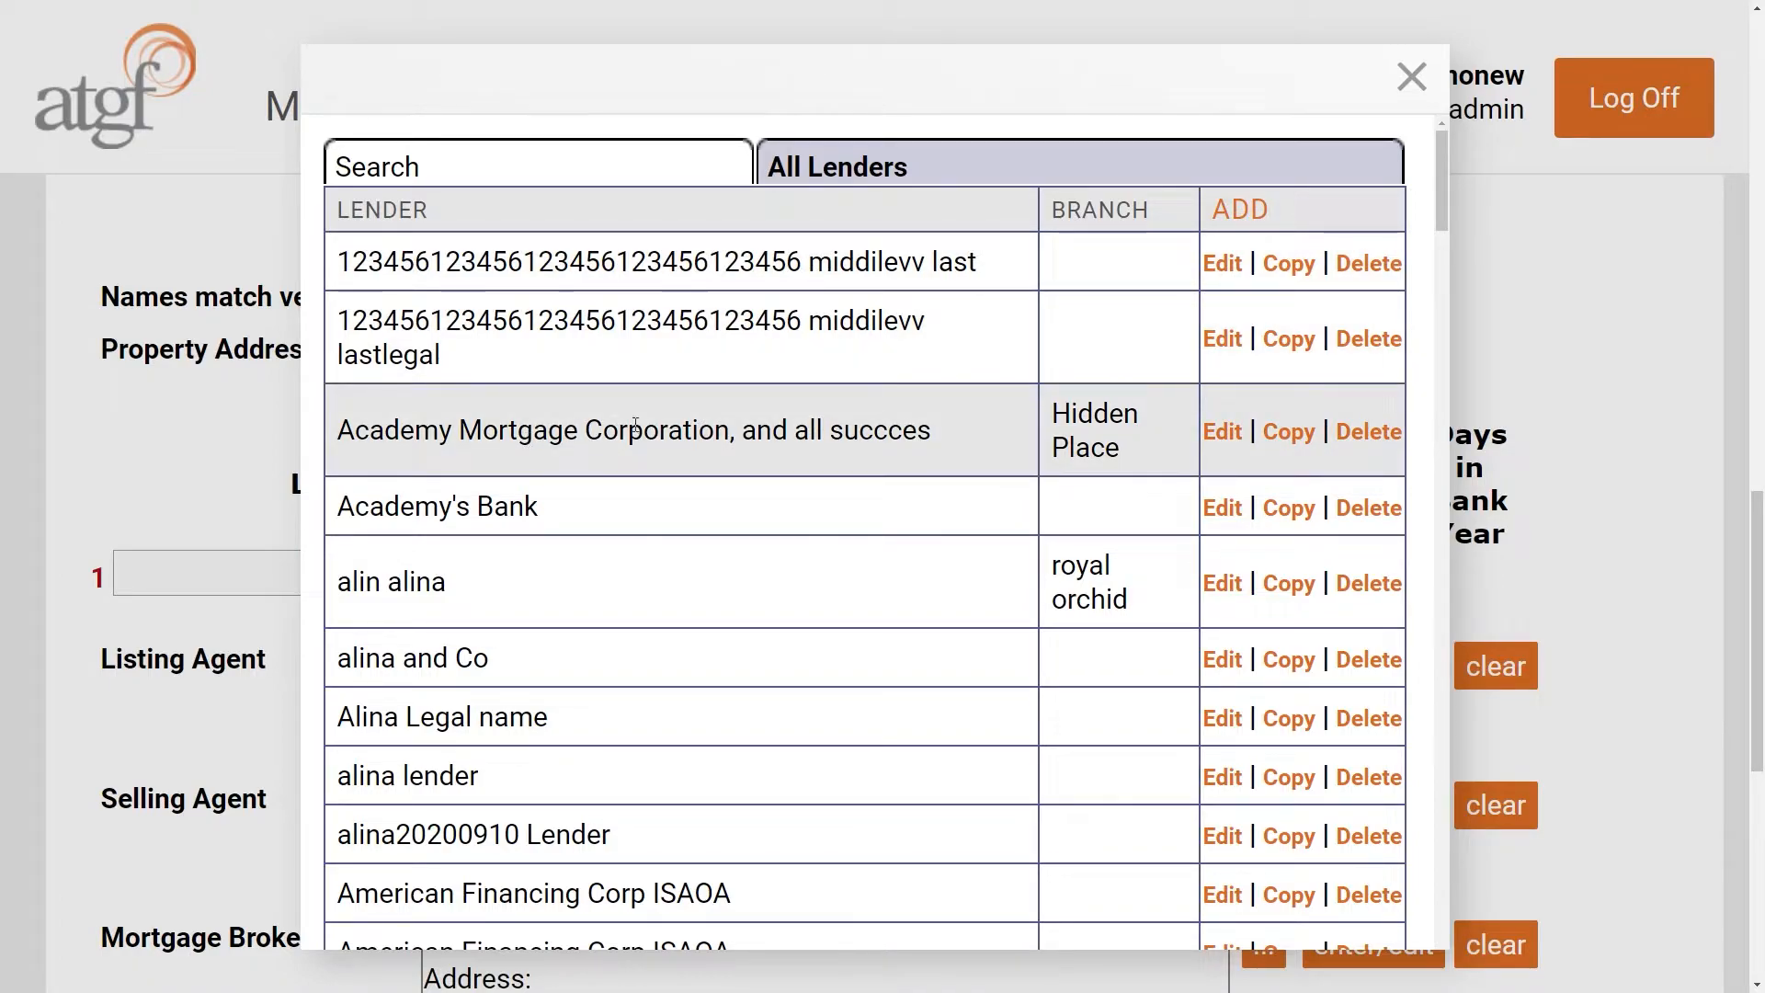
left_click(621, 462)
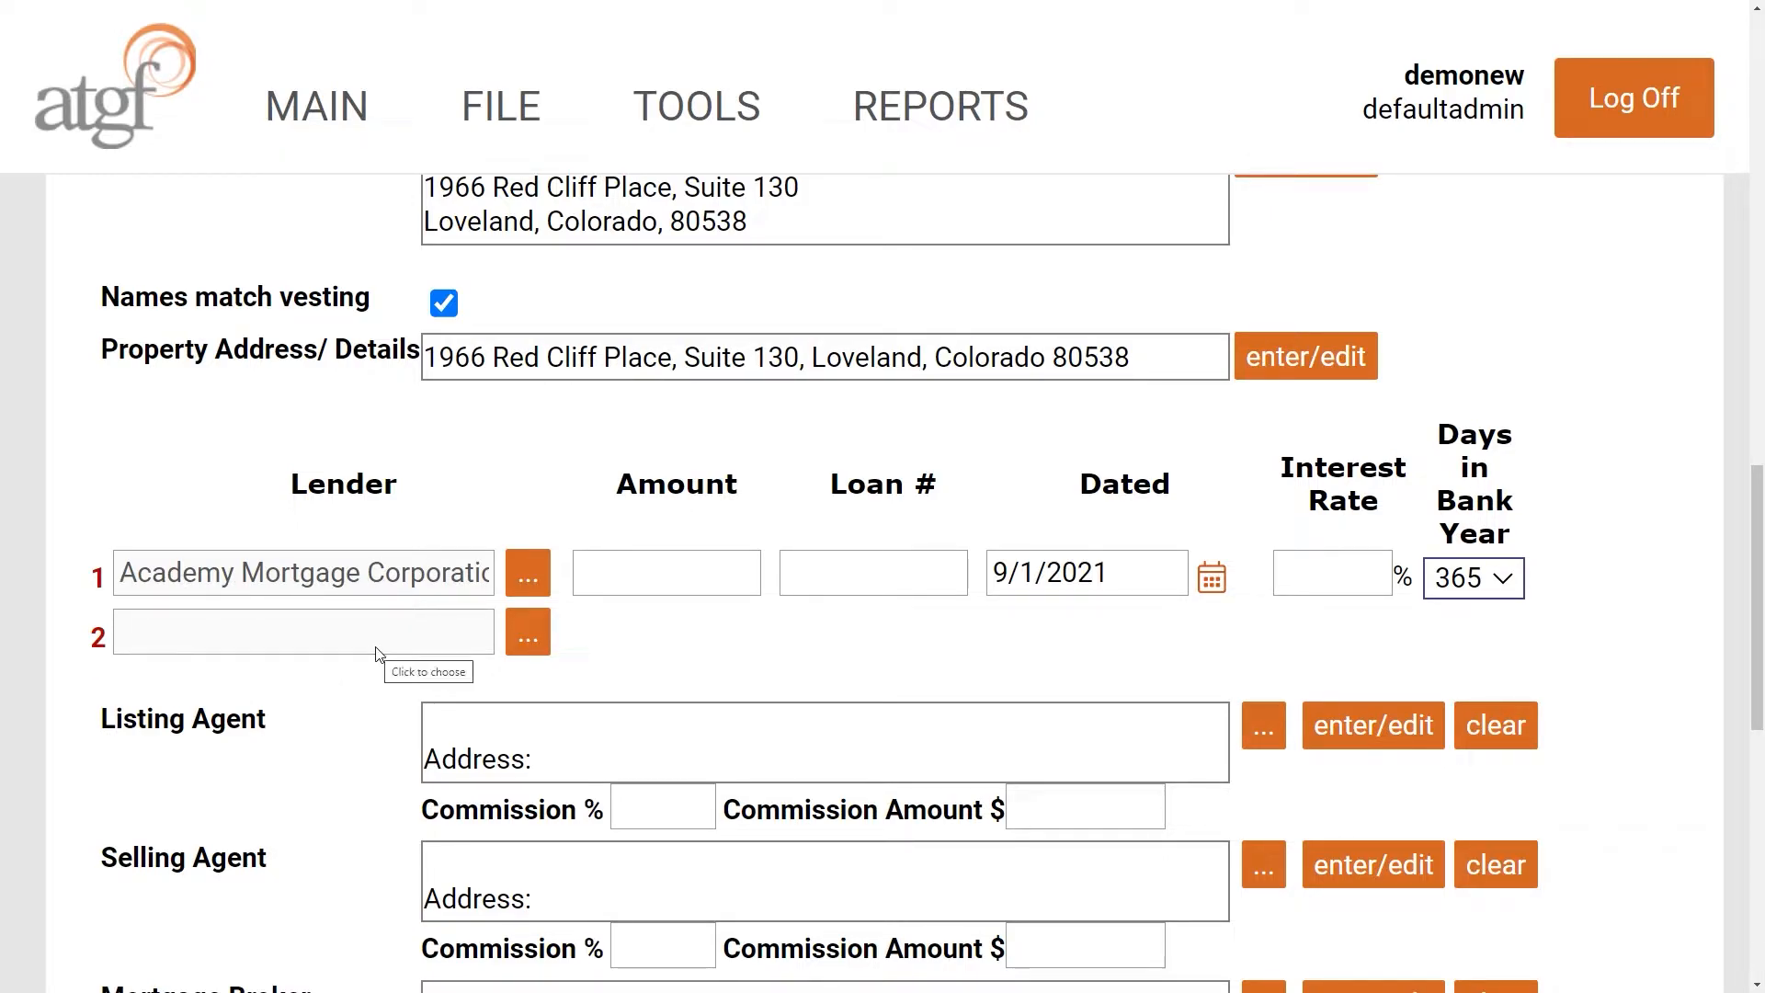
- Search lenders for 'bank of america' and set Bank of America as Lender 2
left_click(535, 647)
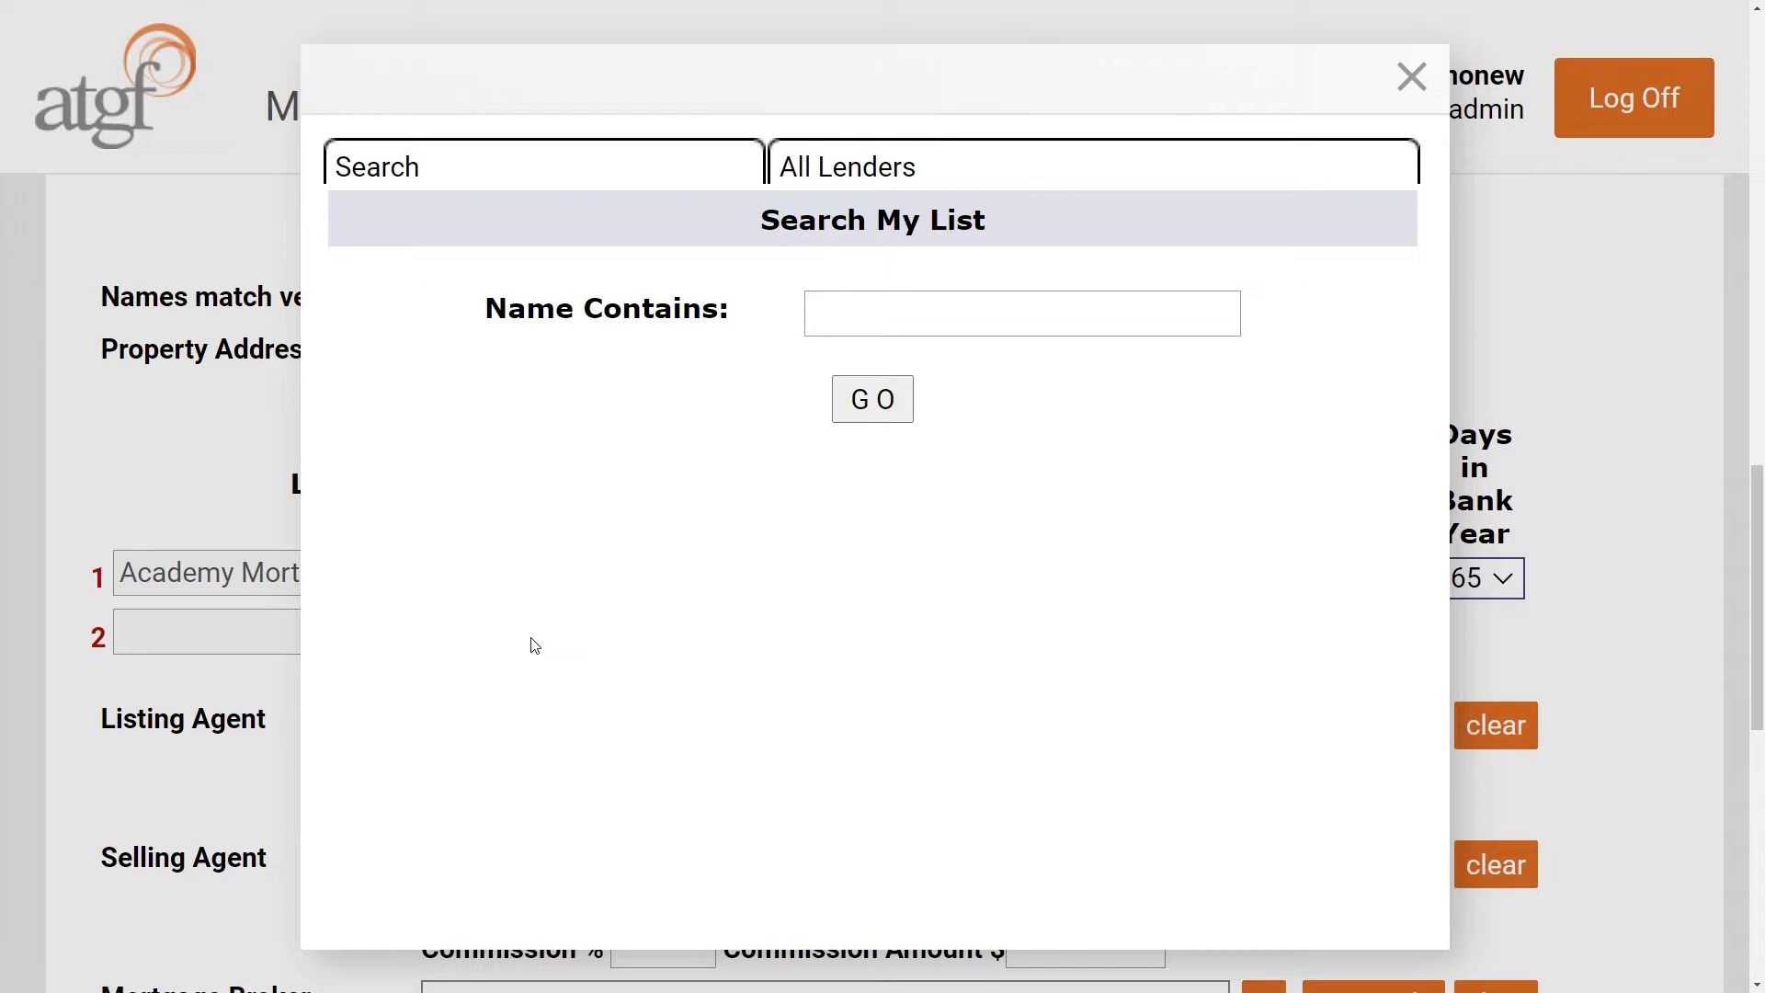
left_click(892, 326)
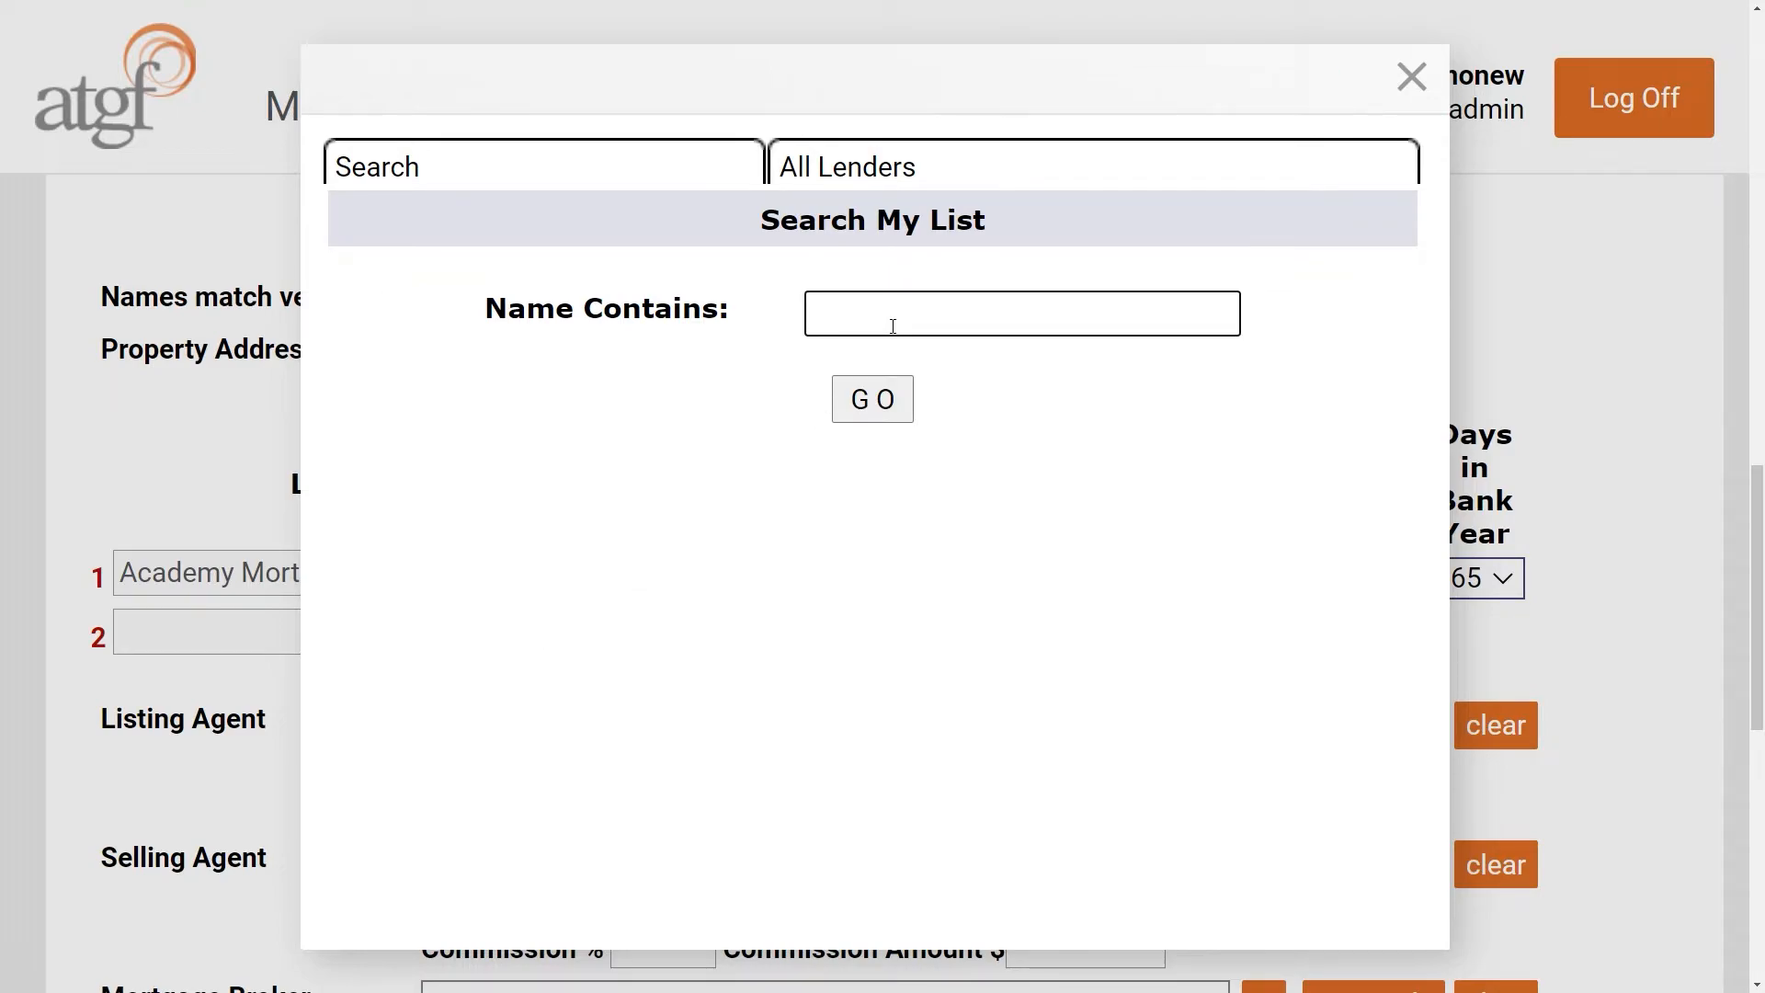
type("bank of america")
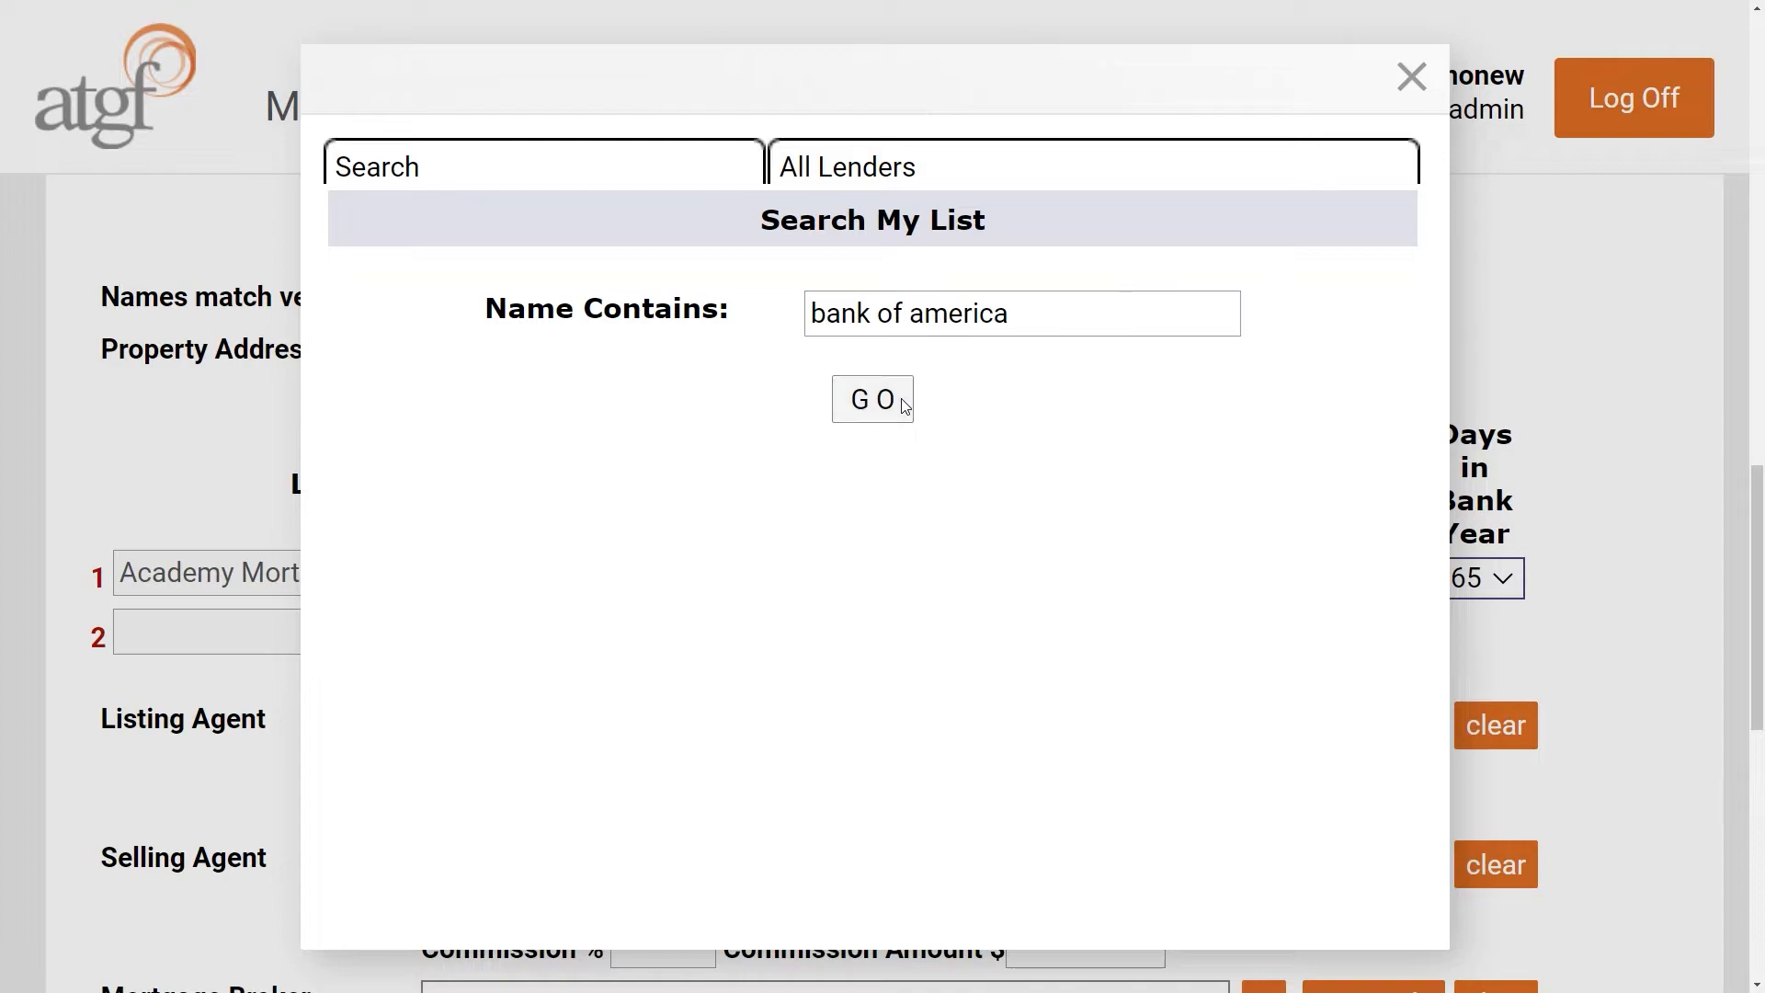
left_click(900, 402)
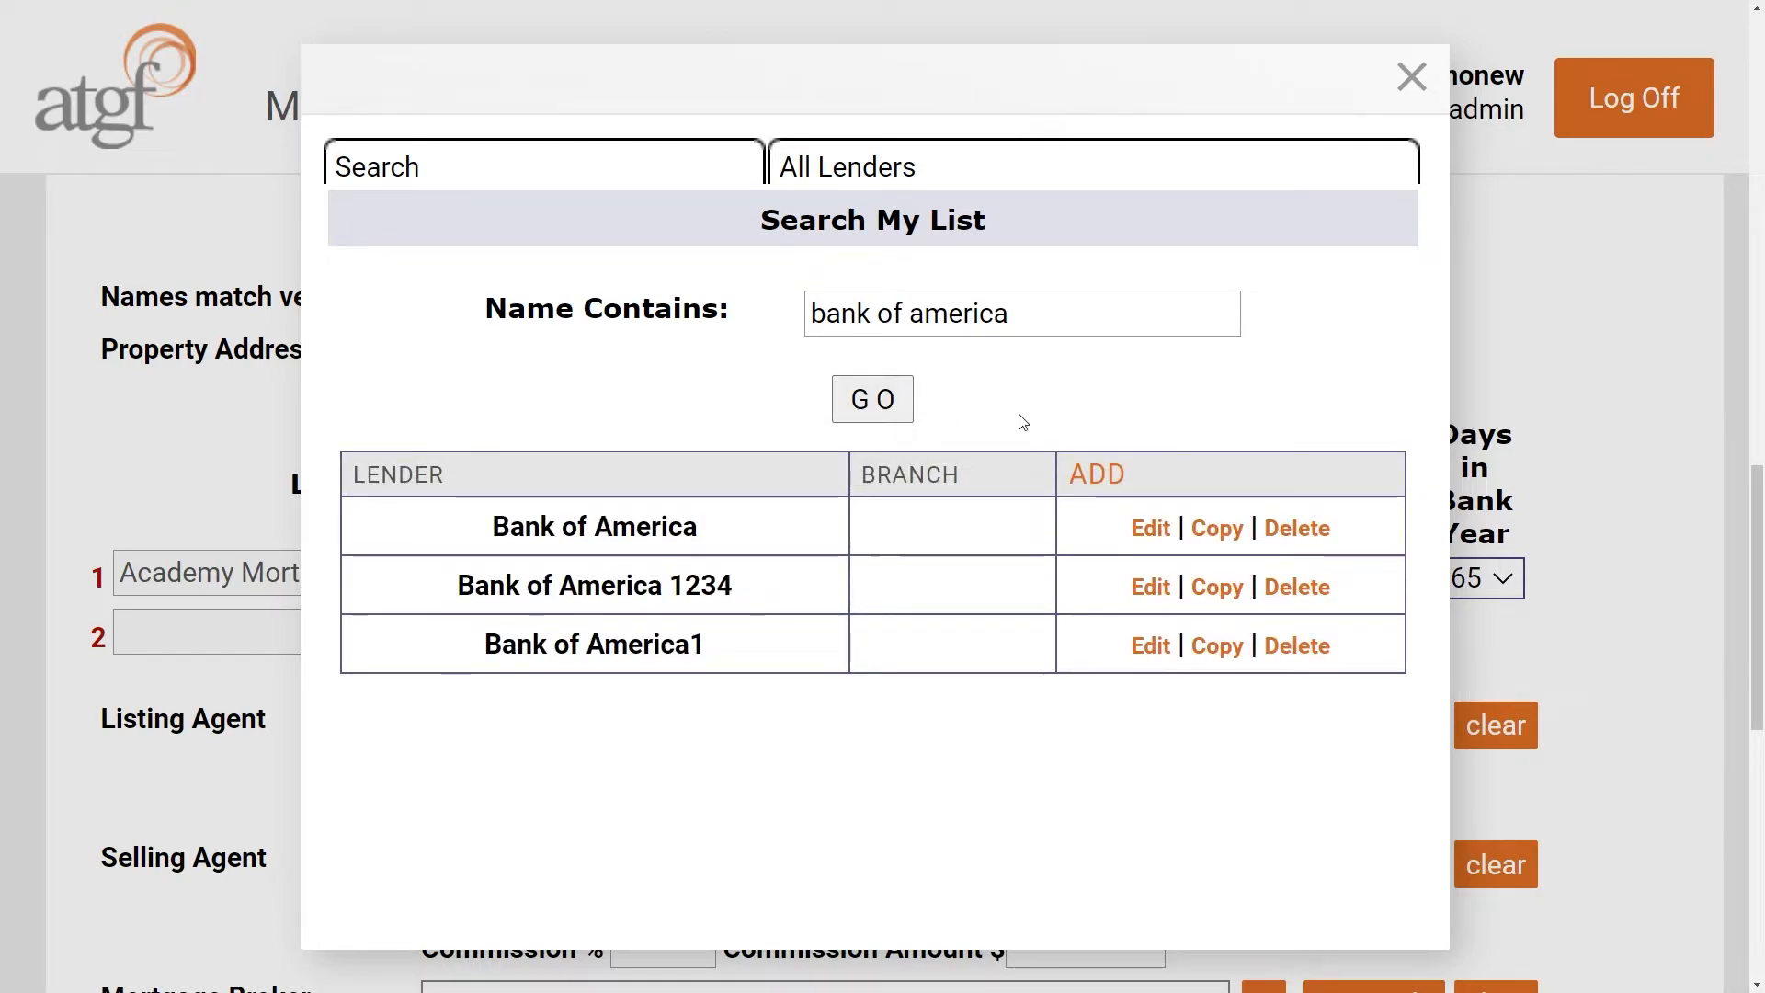
left_click(544, 541)
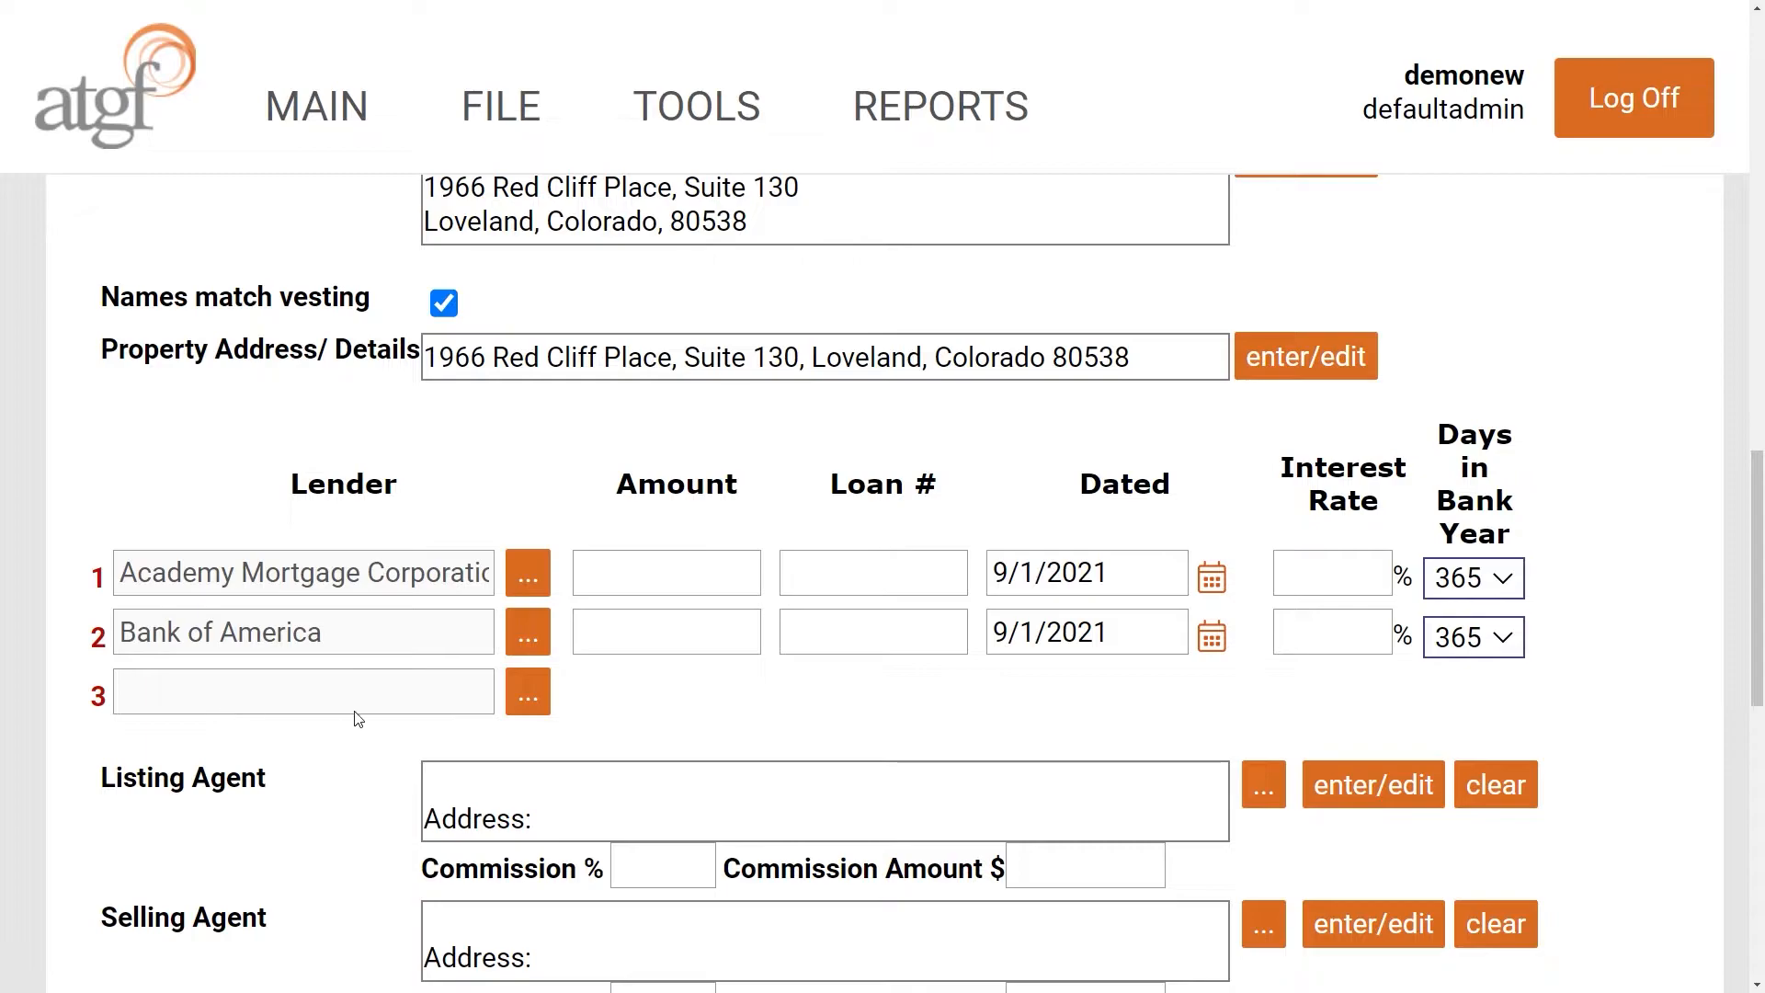
- Give the first loan amount 150,000.00 and loan number n/a
left_click(736, 581)
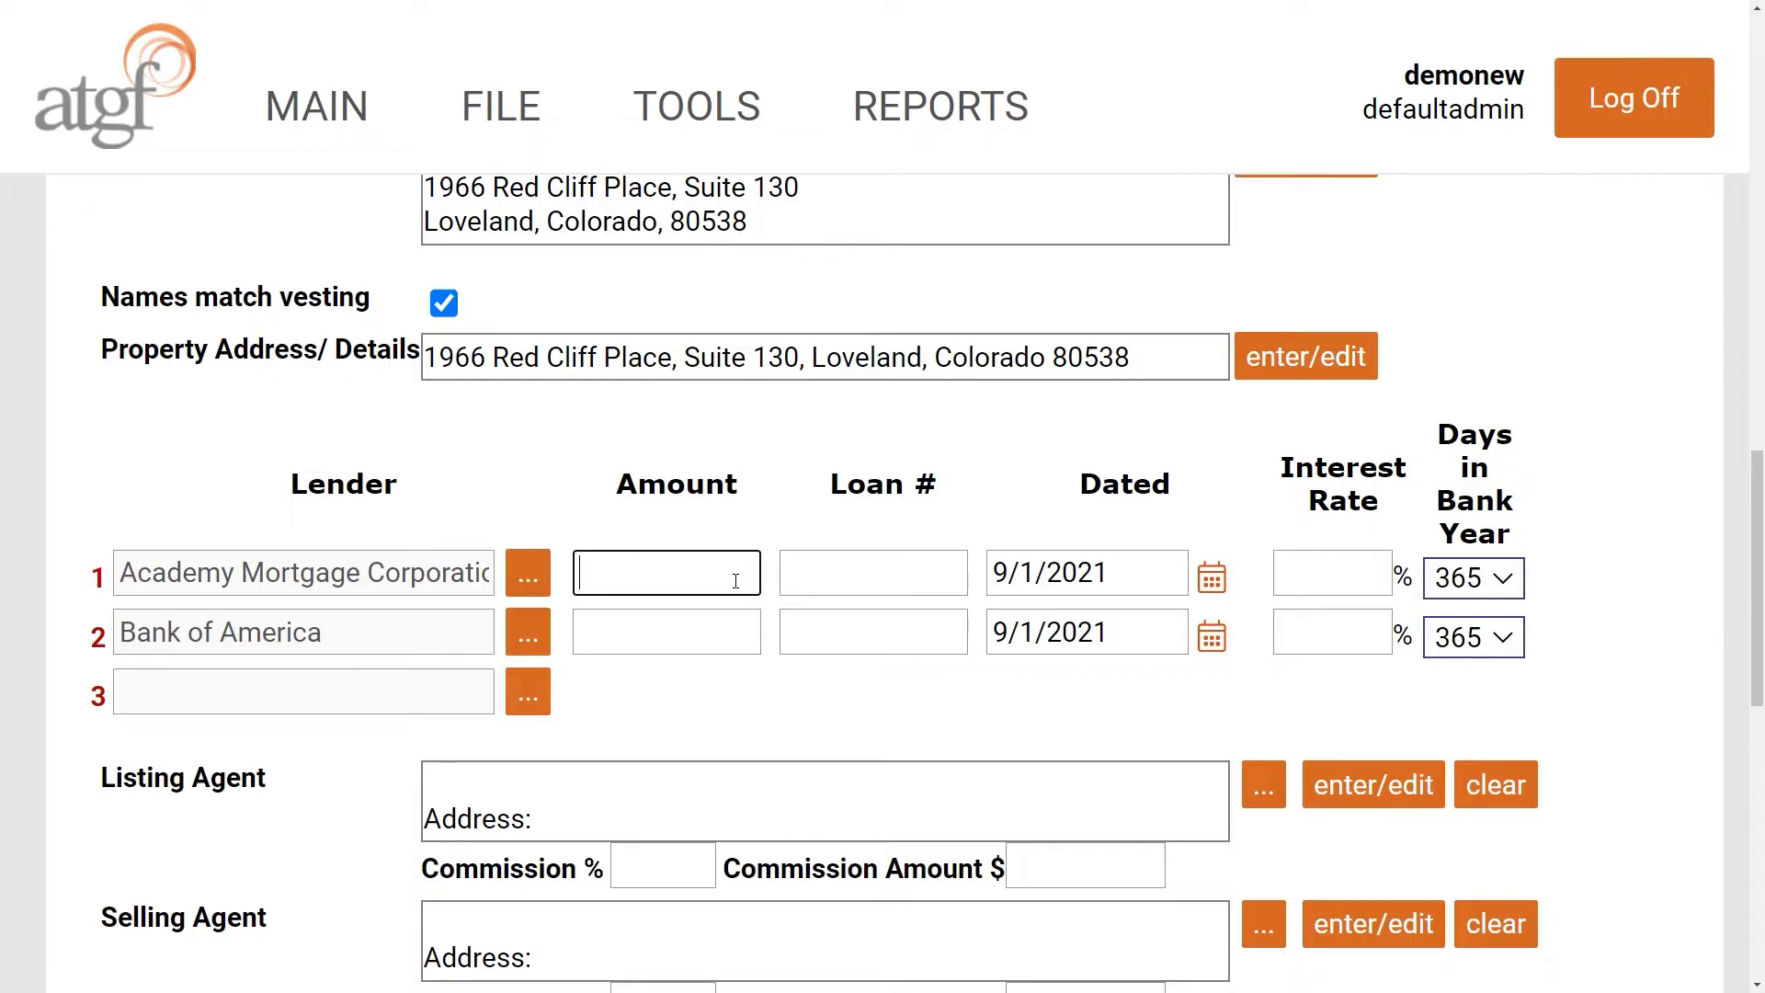
type("15,000.00")
key("Tab")
key("shift+Tab")
type("150,000.00")
key("Tab")
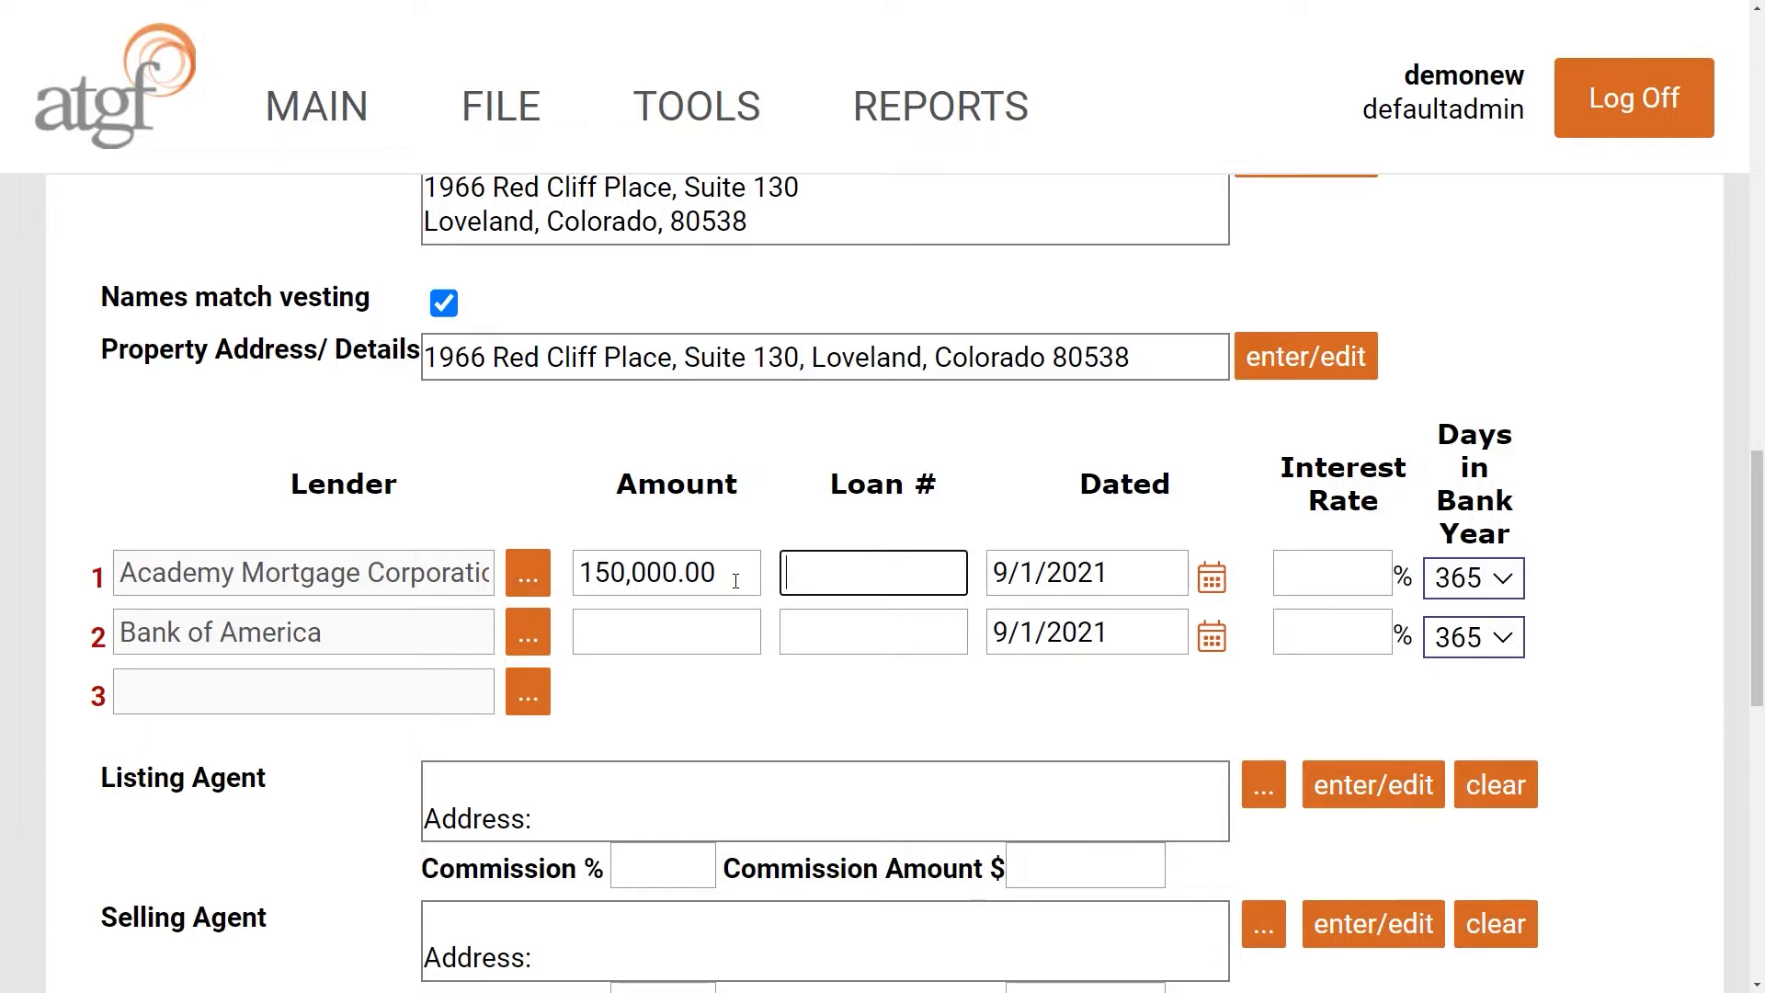
type("n/a")
- Give the second loan amount 50,000.00 and loan number n/a
left_click(688, 644)
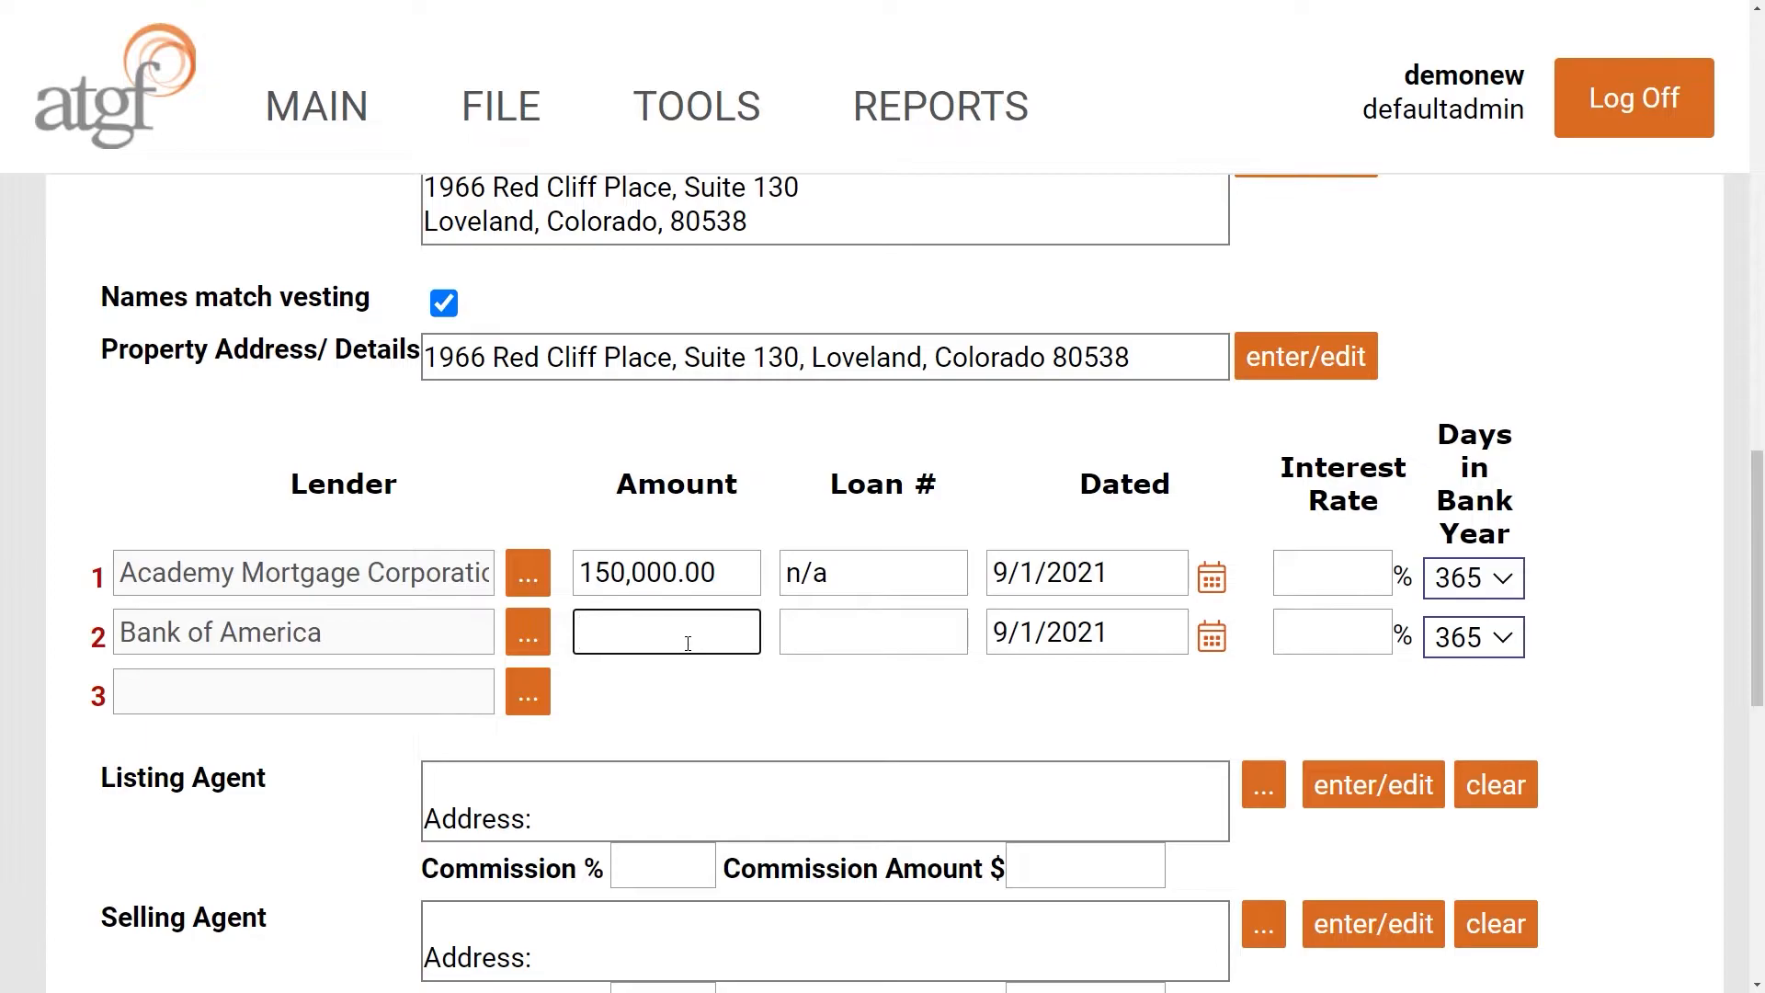
type("50,000.00")
key("Tab")
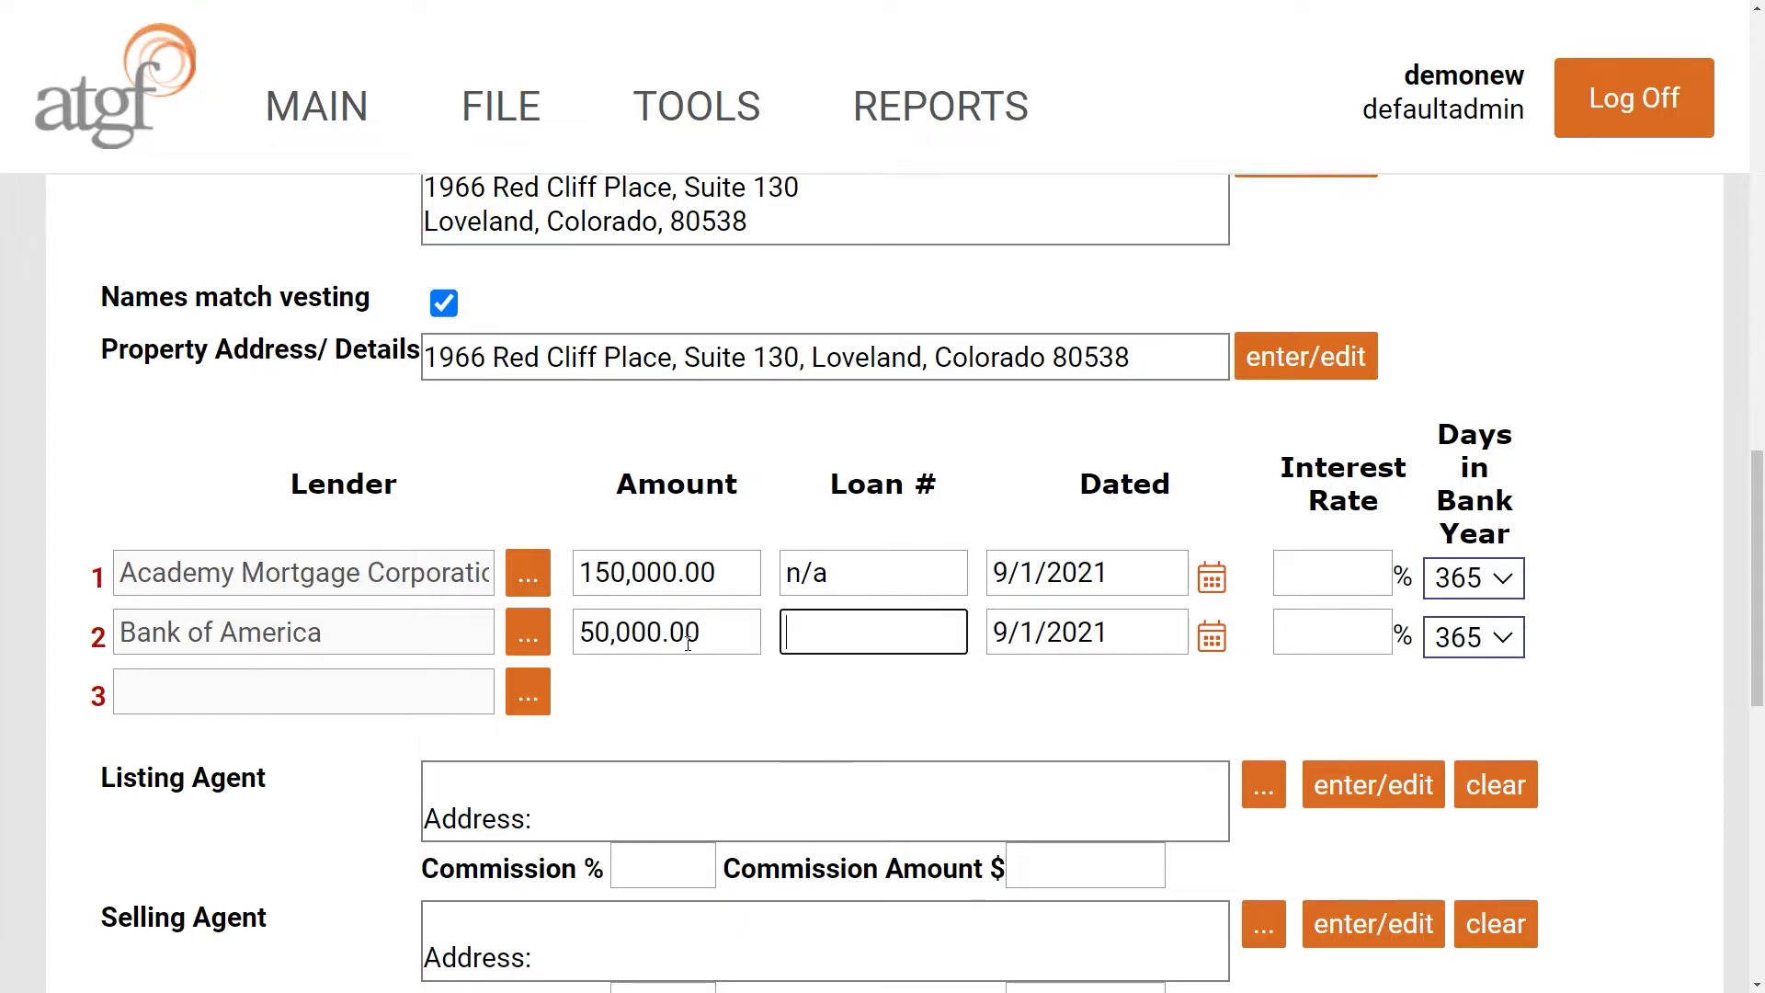
type("n/a")
key("Tab")
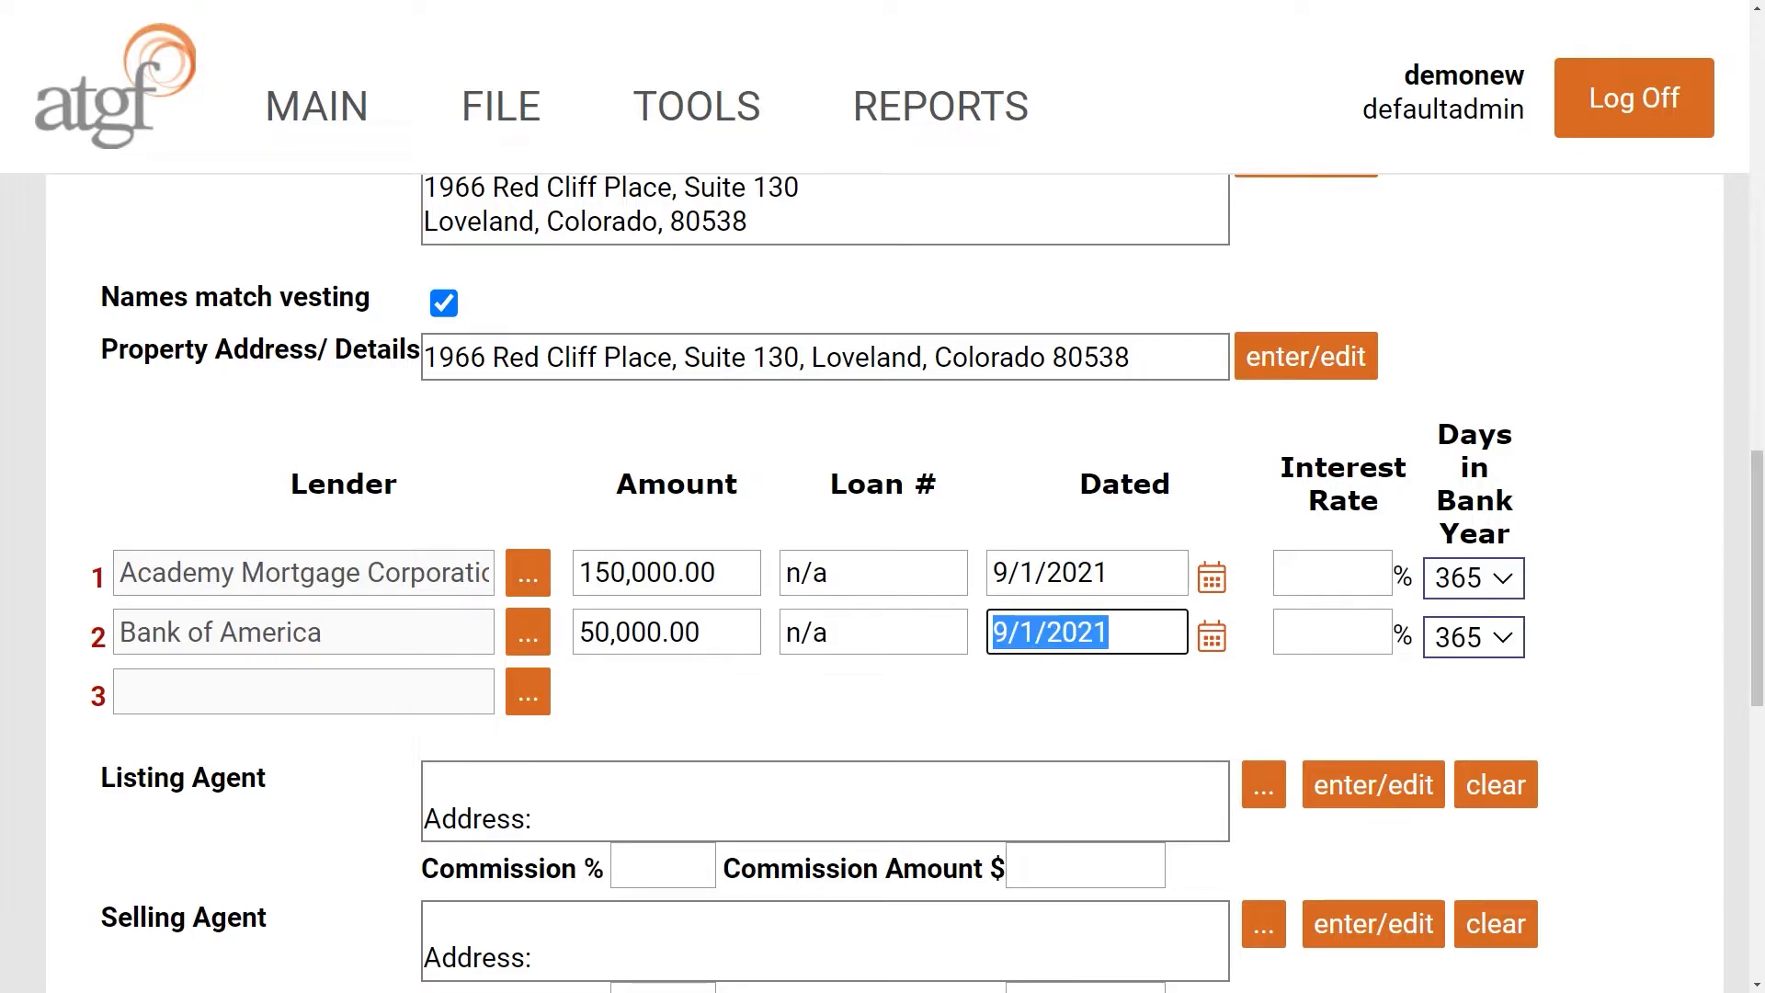
- Set interest rates of 1.2356% for the first loan and 15.2530% for the second
scroll(1305, 736, "down", 2)
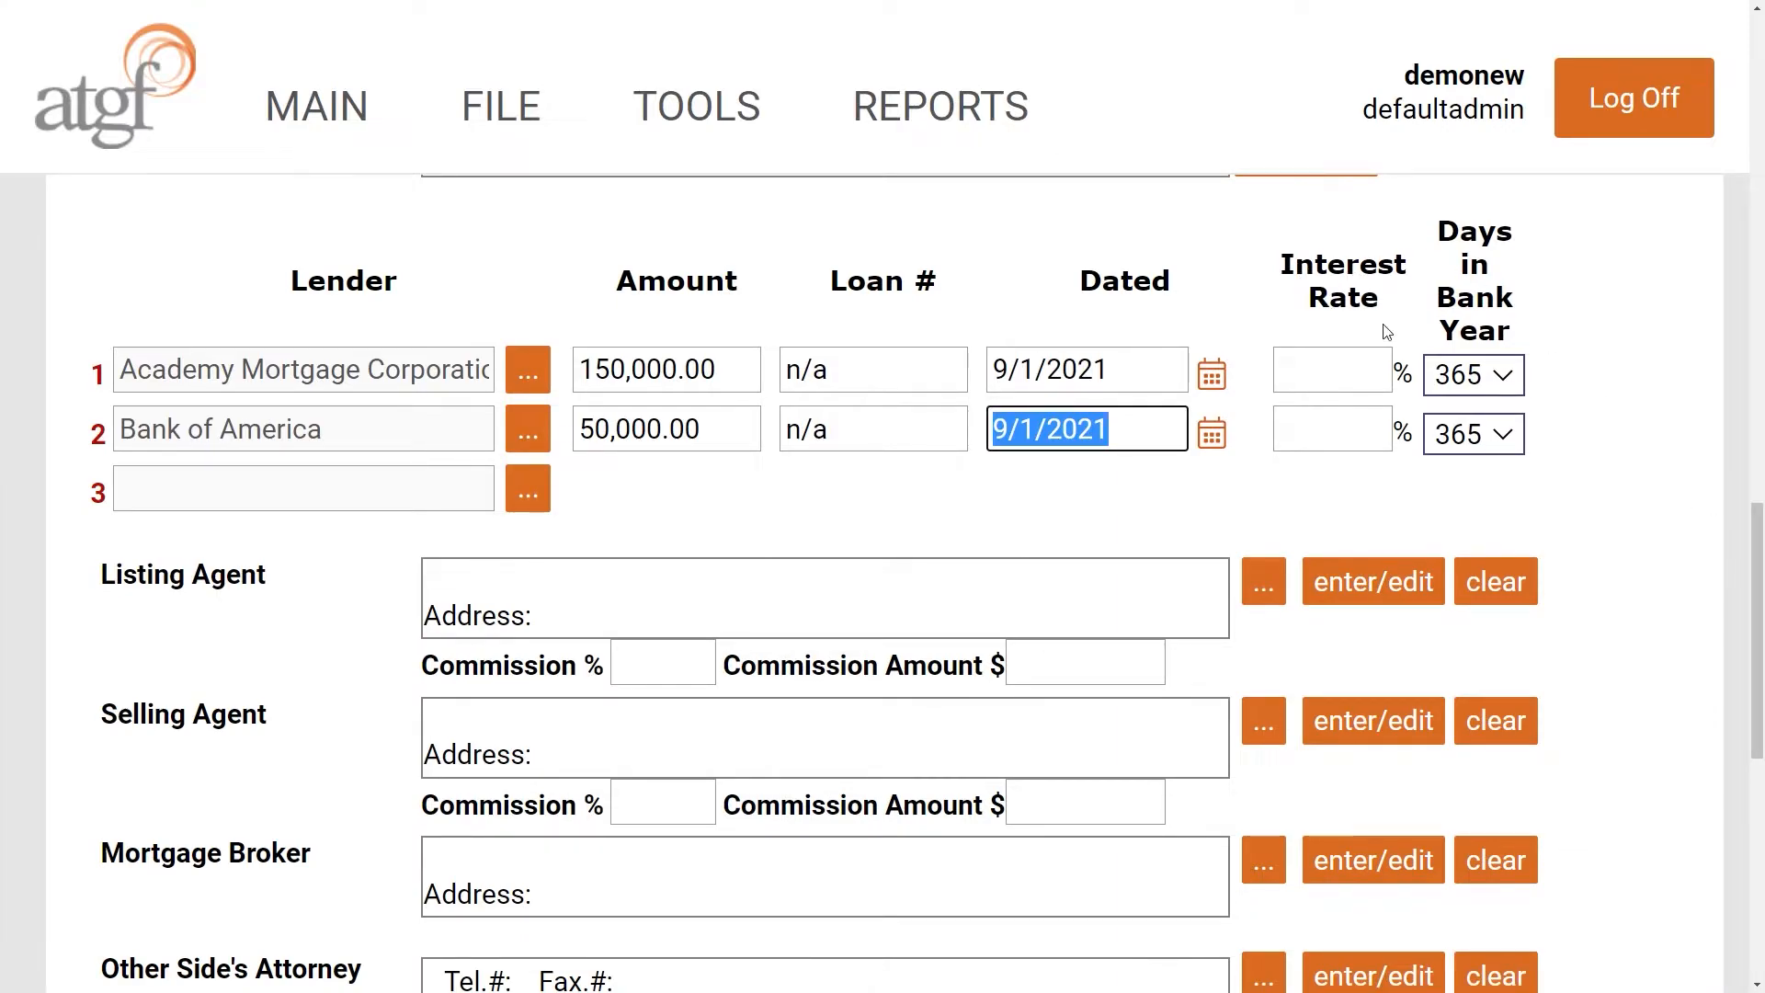
left_click(1373, 377)
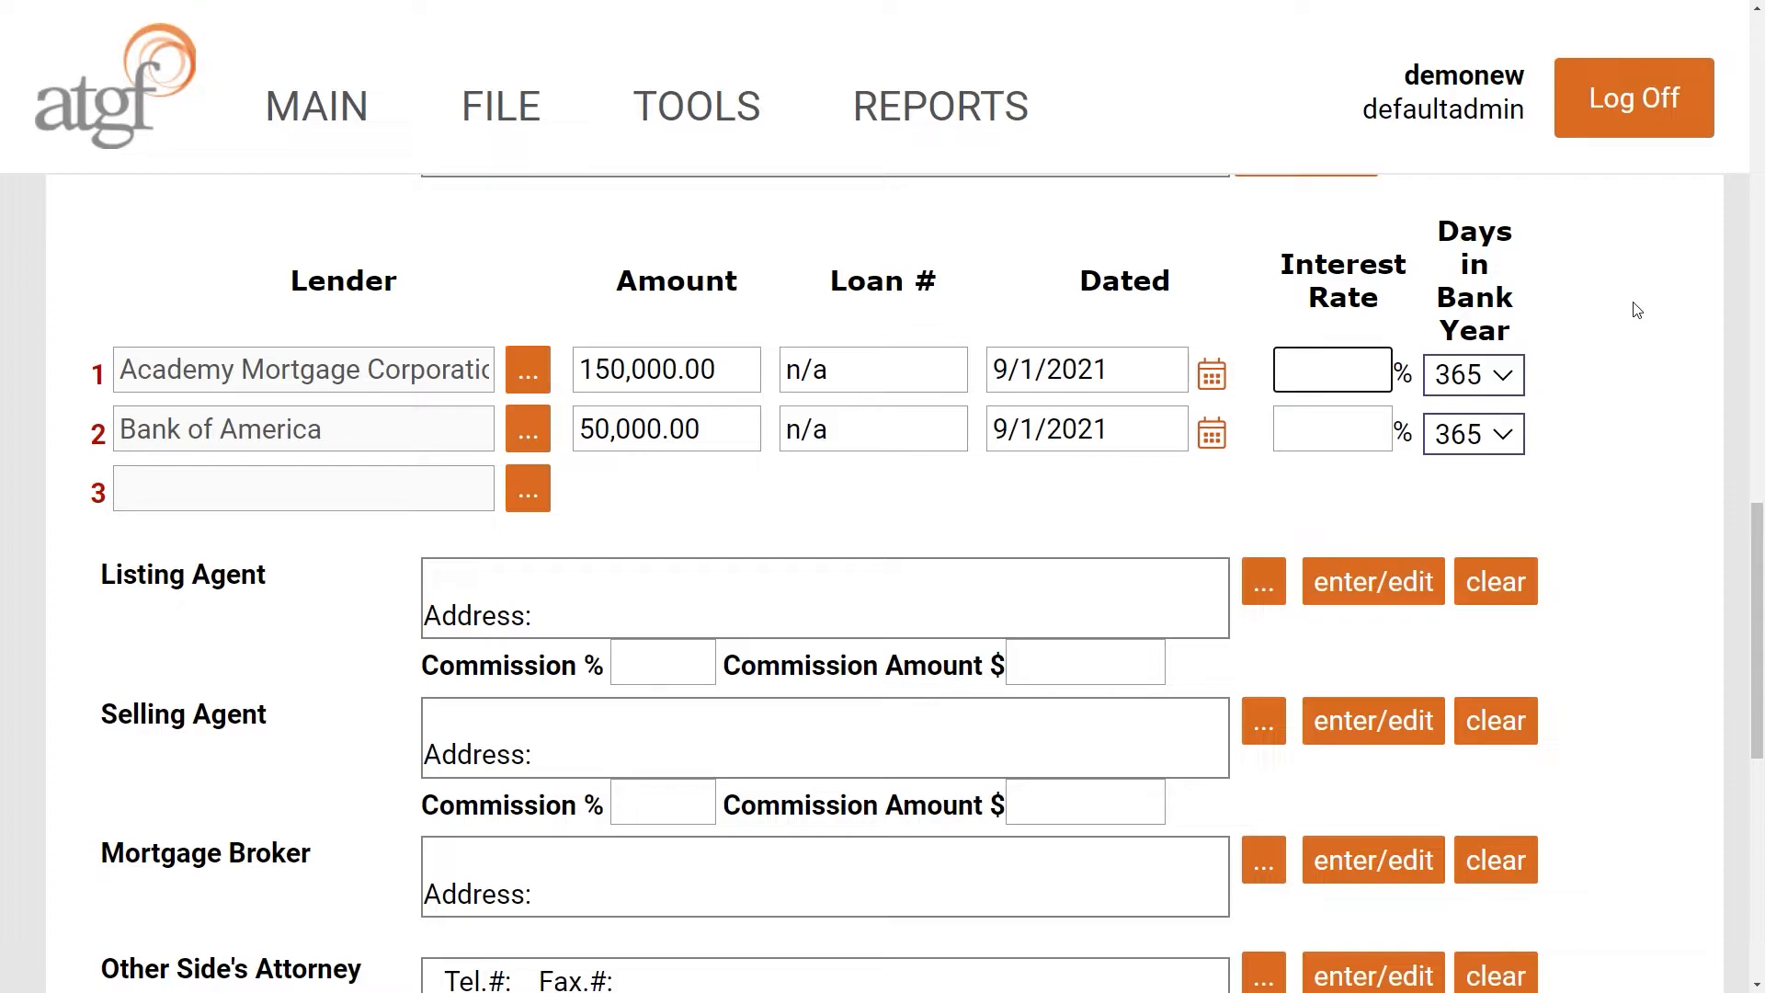
type("1.2356")
key("Tab")
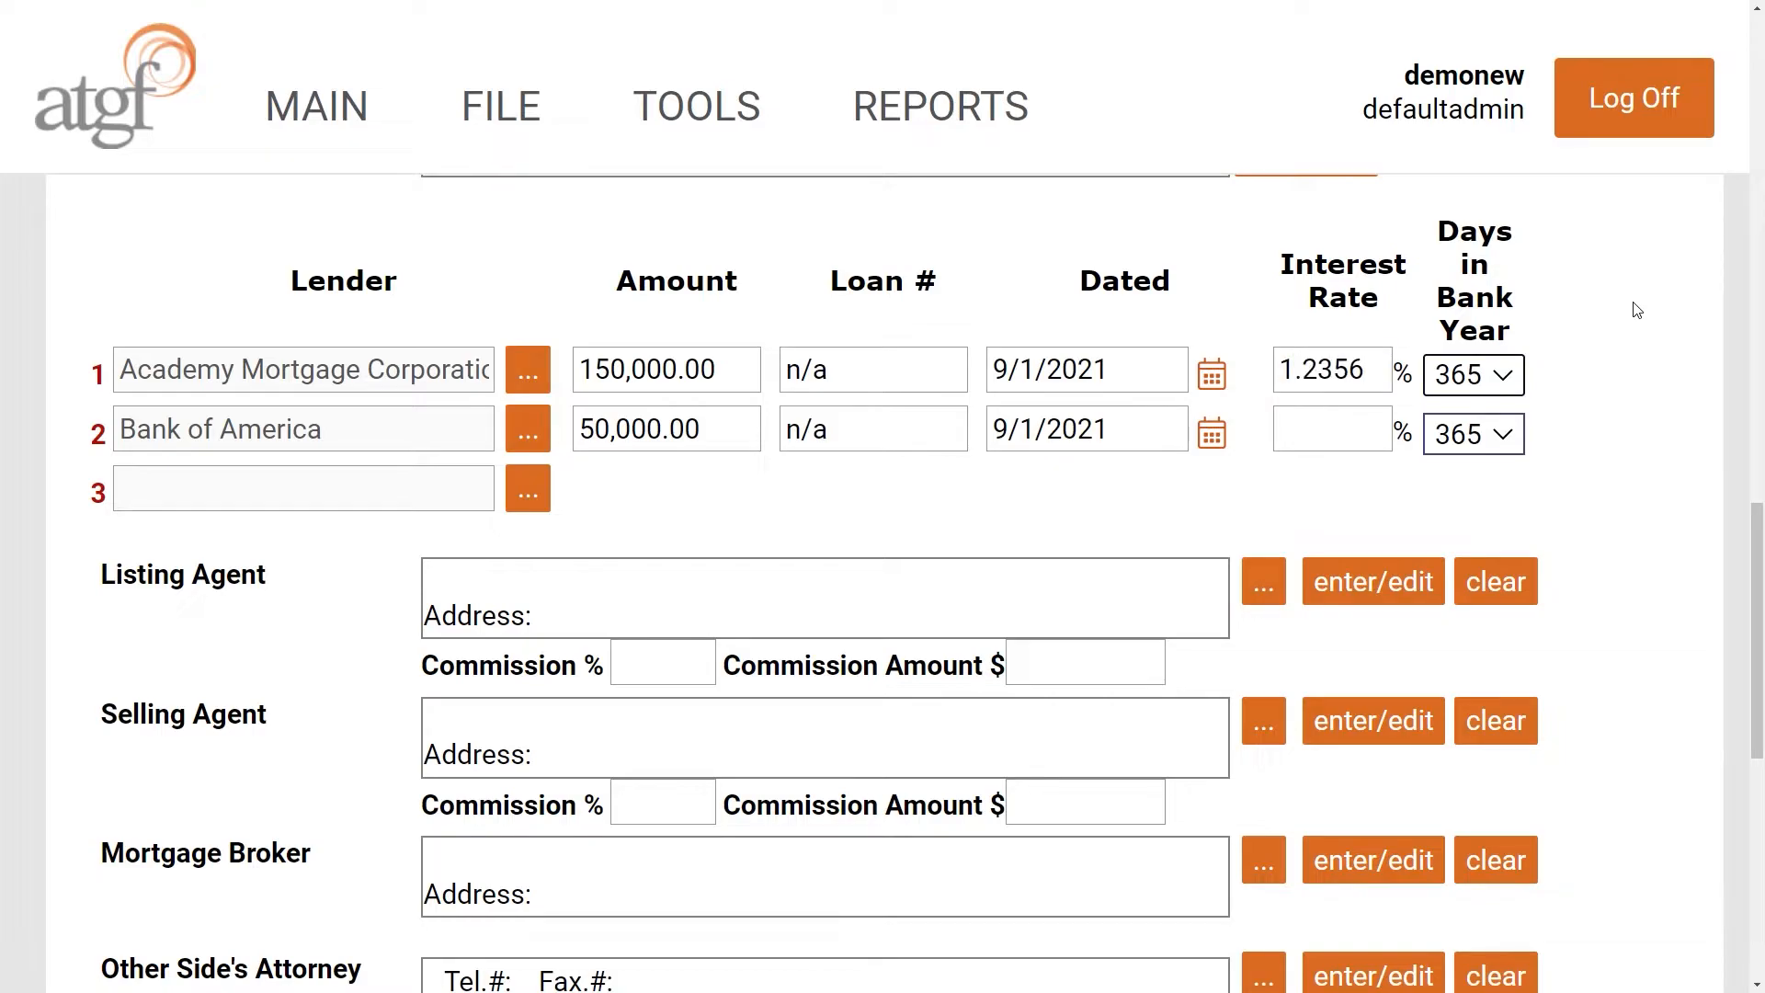
left_click(1341, 424)
type("15")
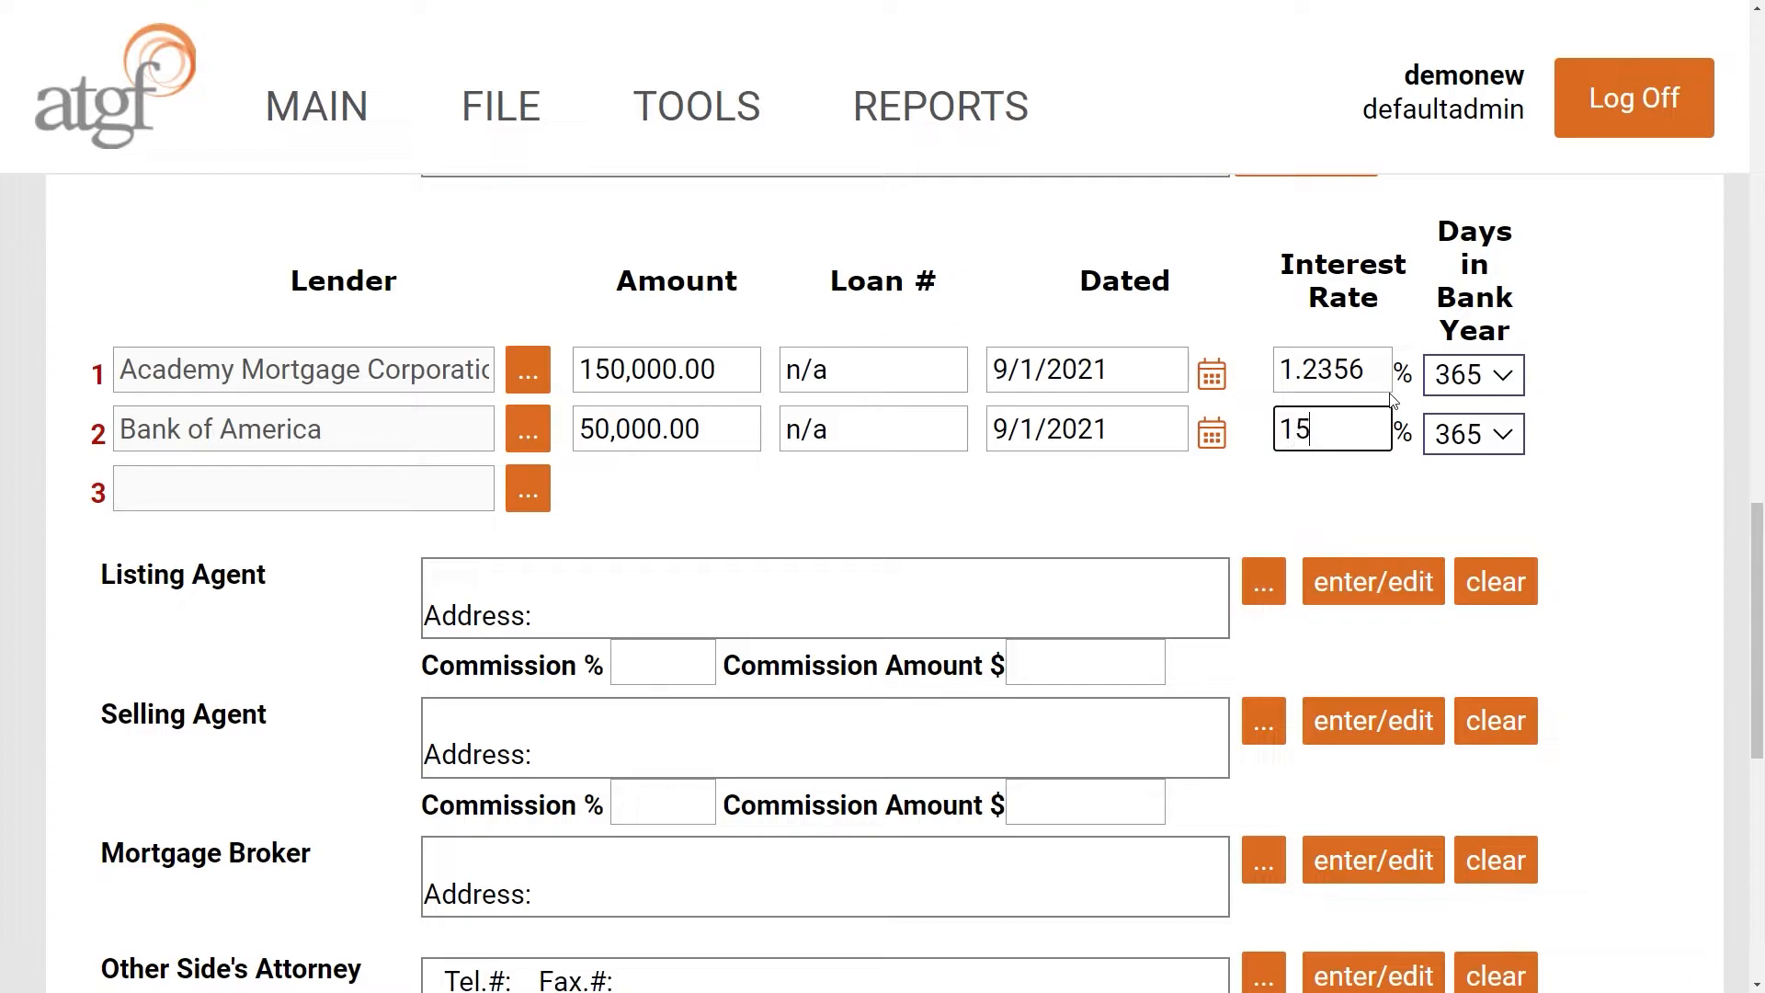
type(".253")
key("Tab")
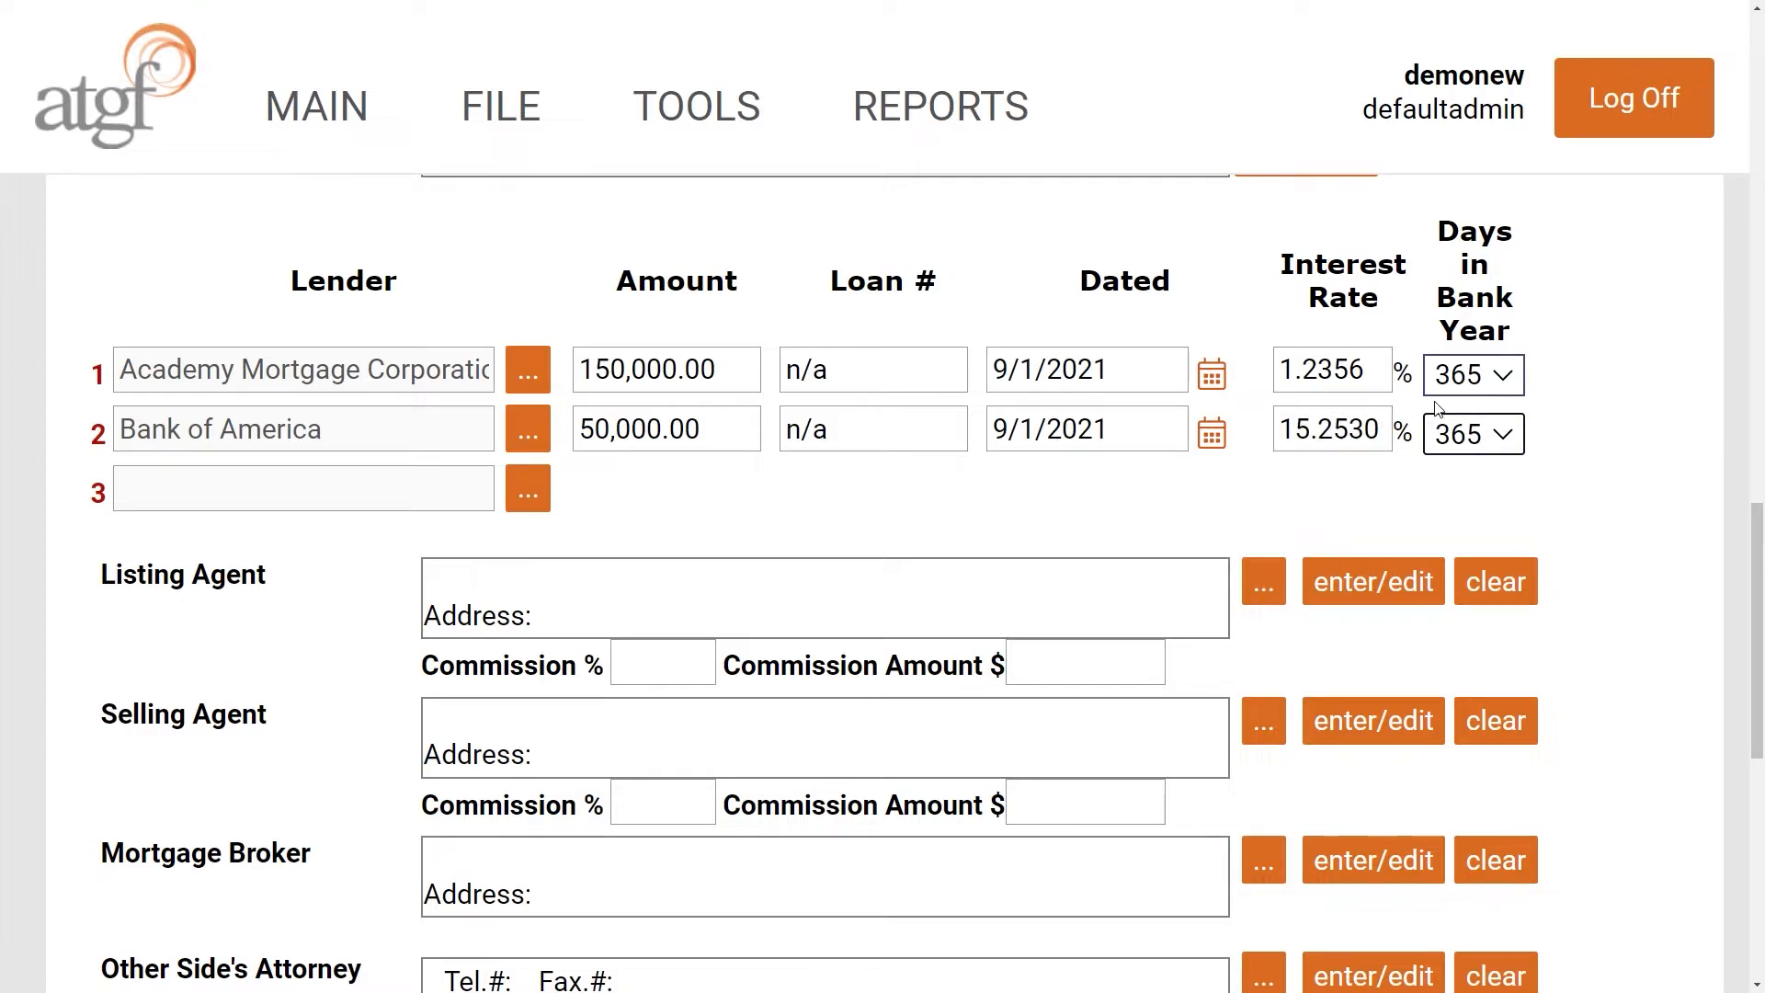
scroll(29, 585, "down", 3)
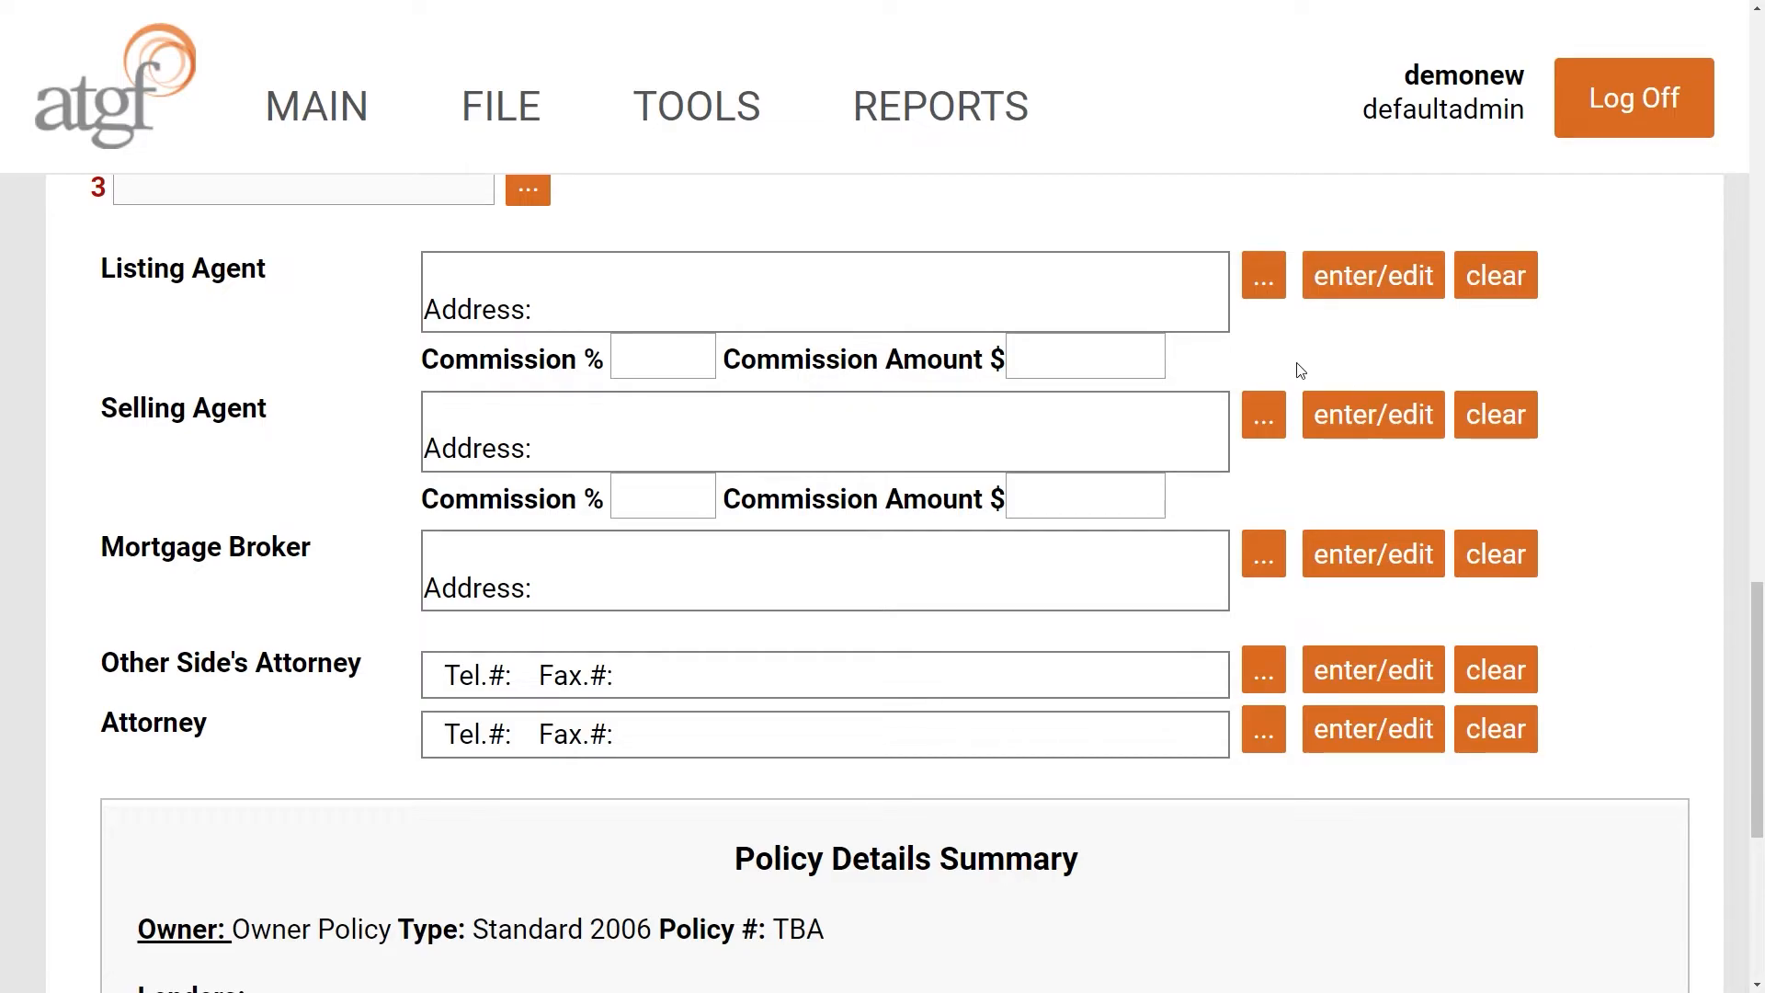
- Enter the listing agent's name and two-line mailing address, then confirm with OK
left_click(1342, 287)
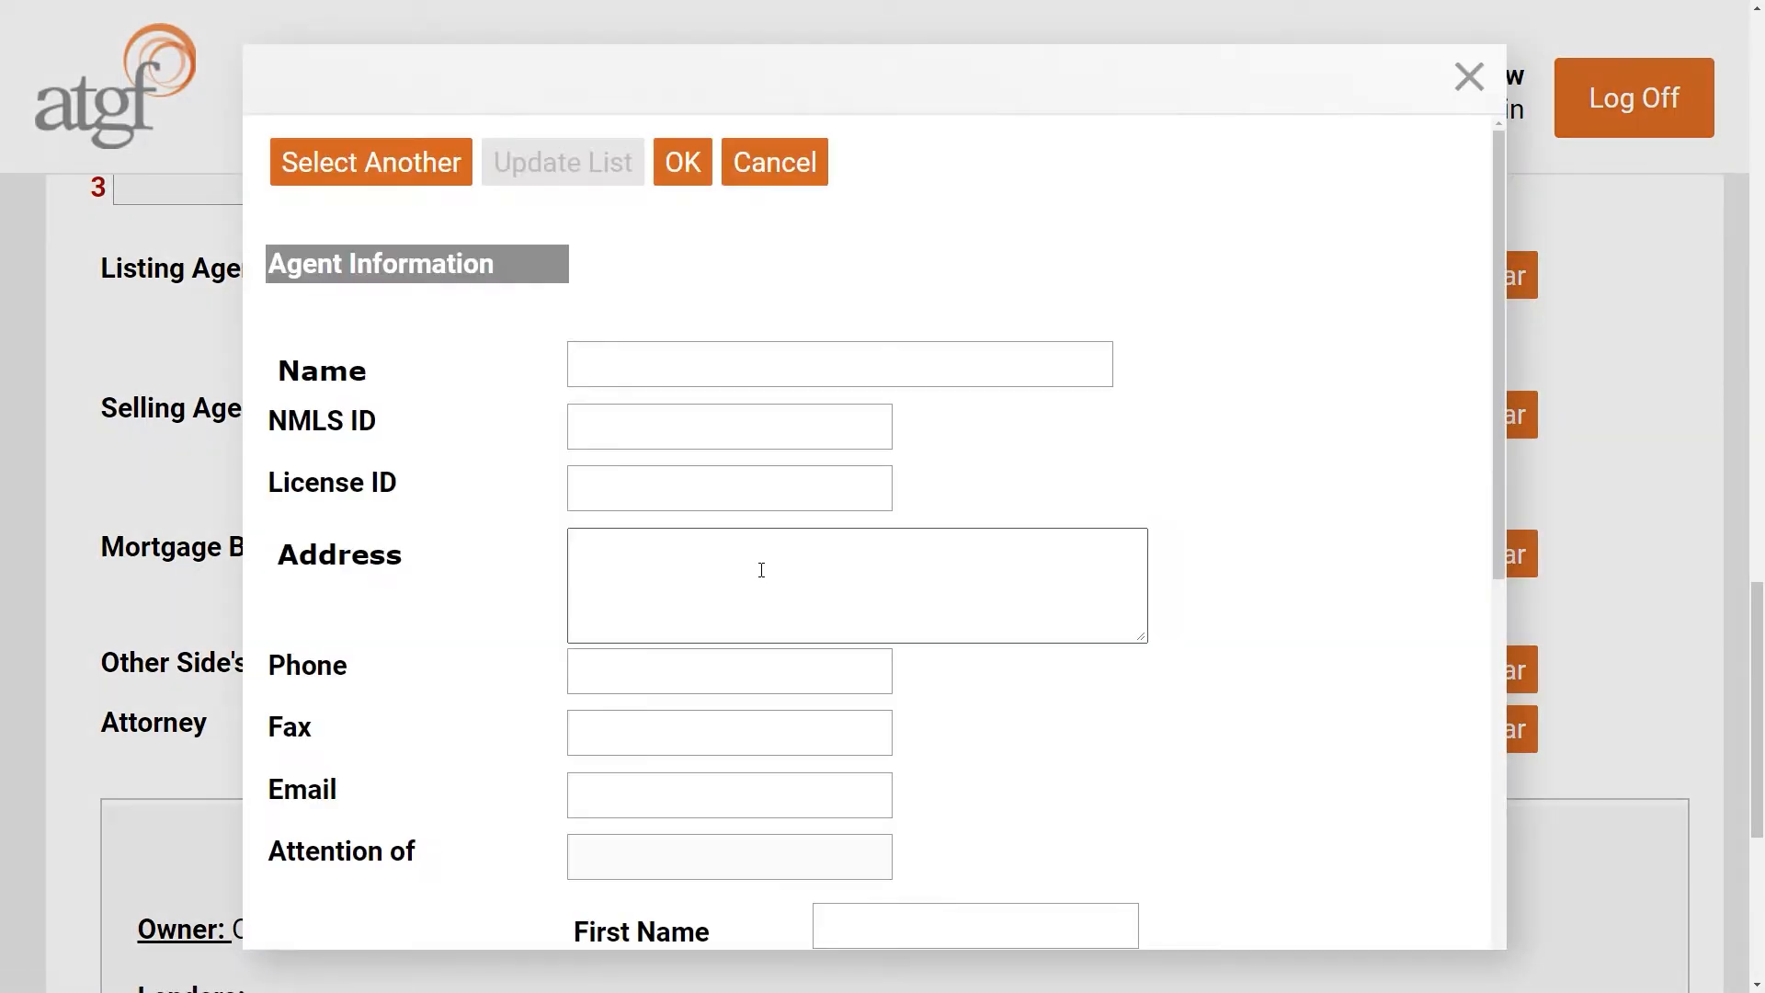
left_click(688, 371)
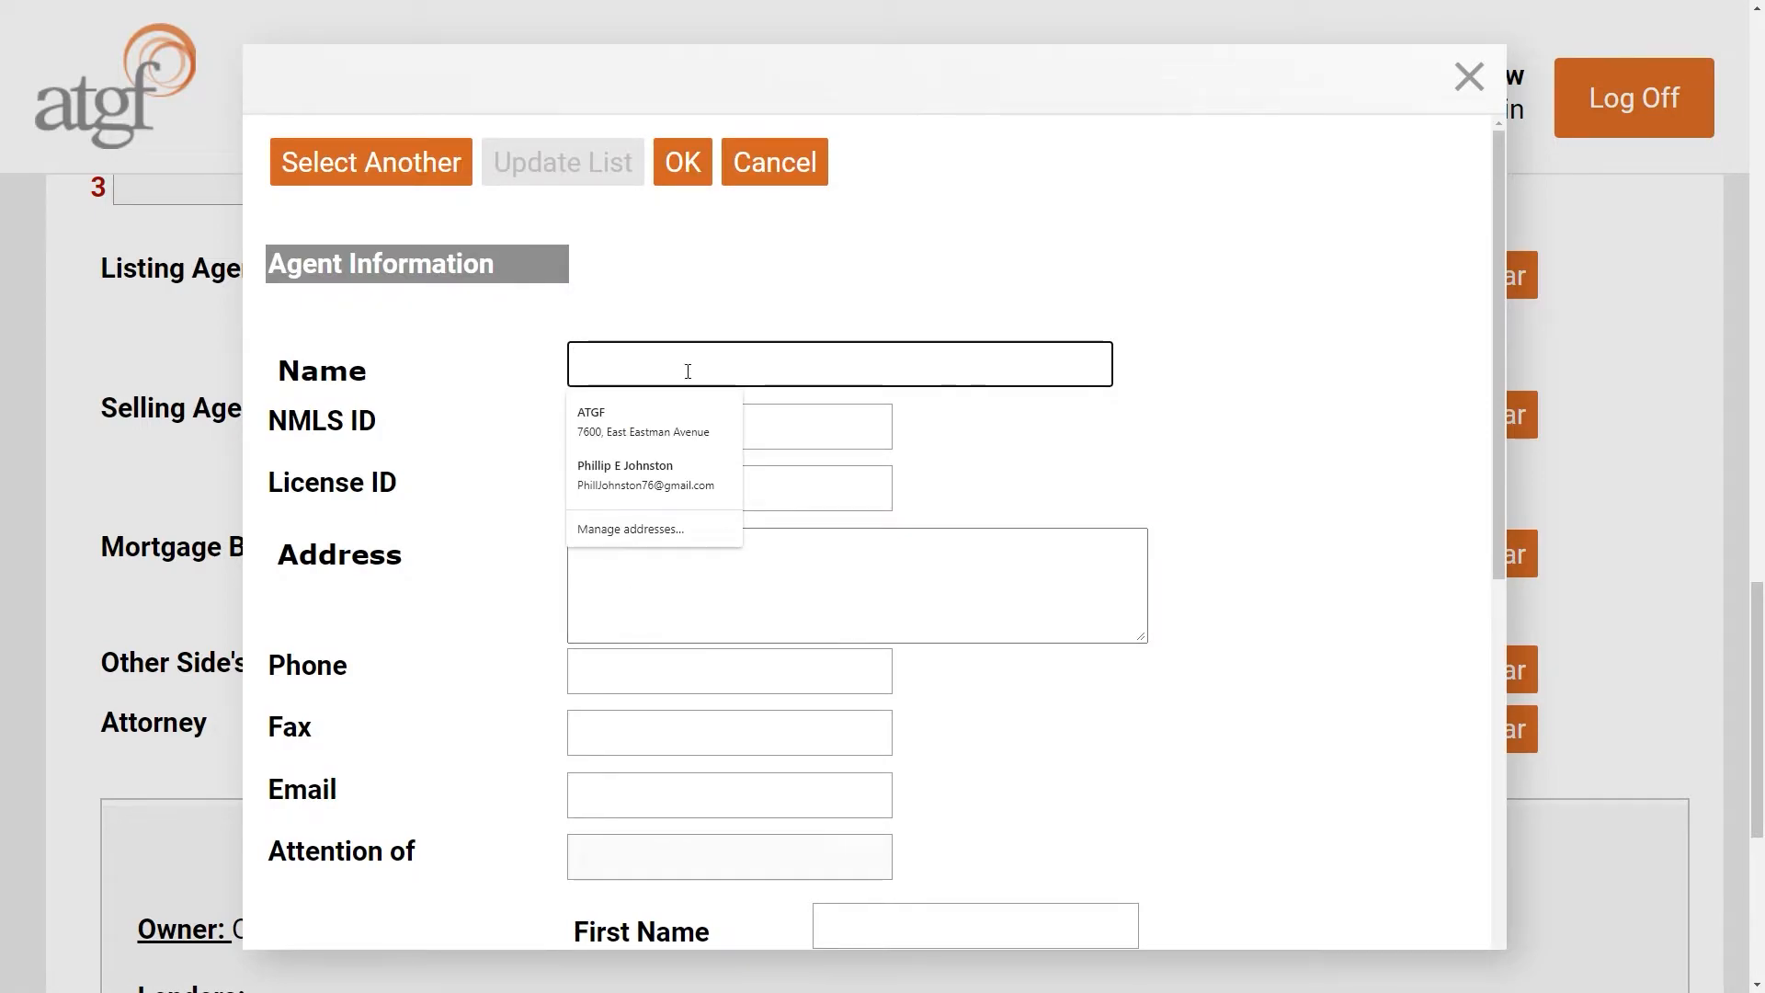
type("John Homesearcher")
key("Tab")
key("Tab")
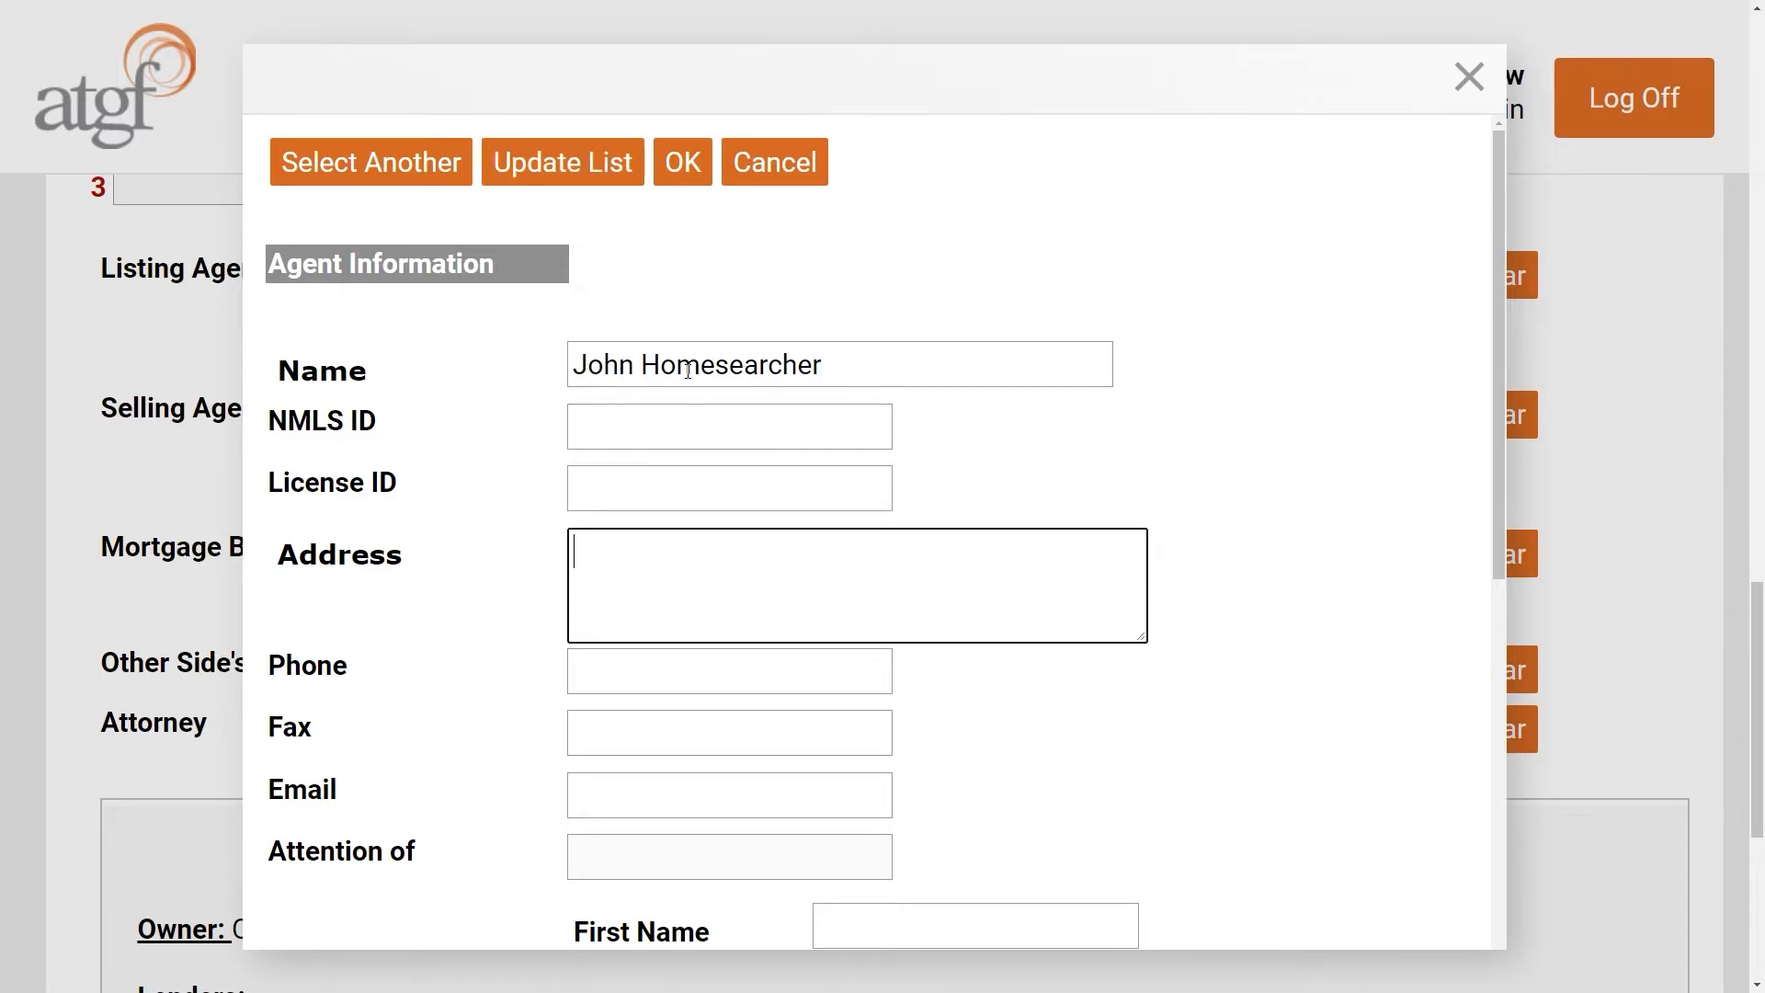
type("123 Main Street")
key("Return")
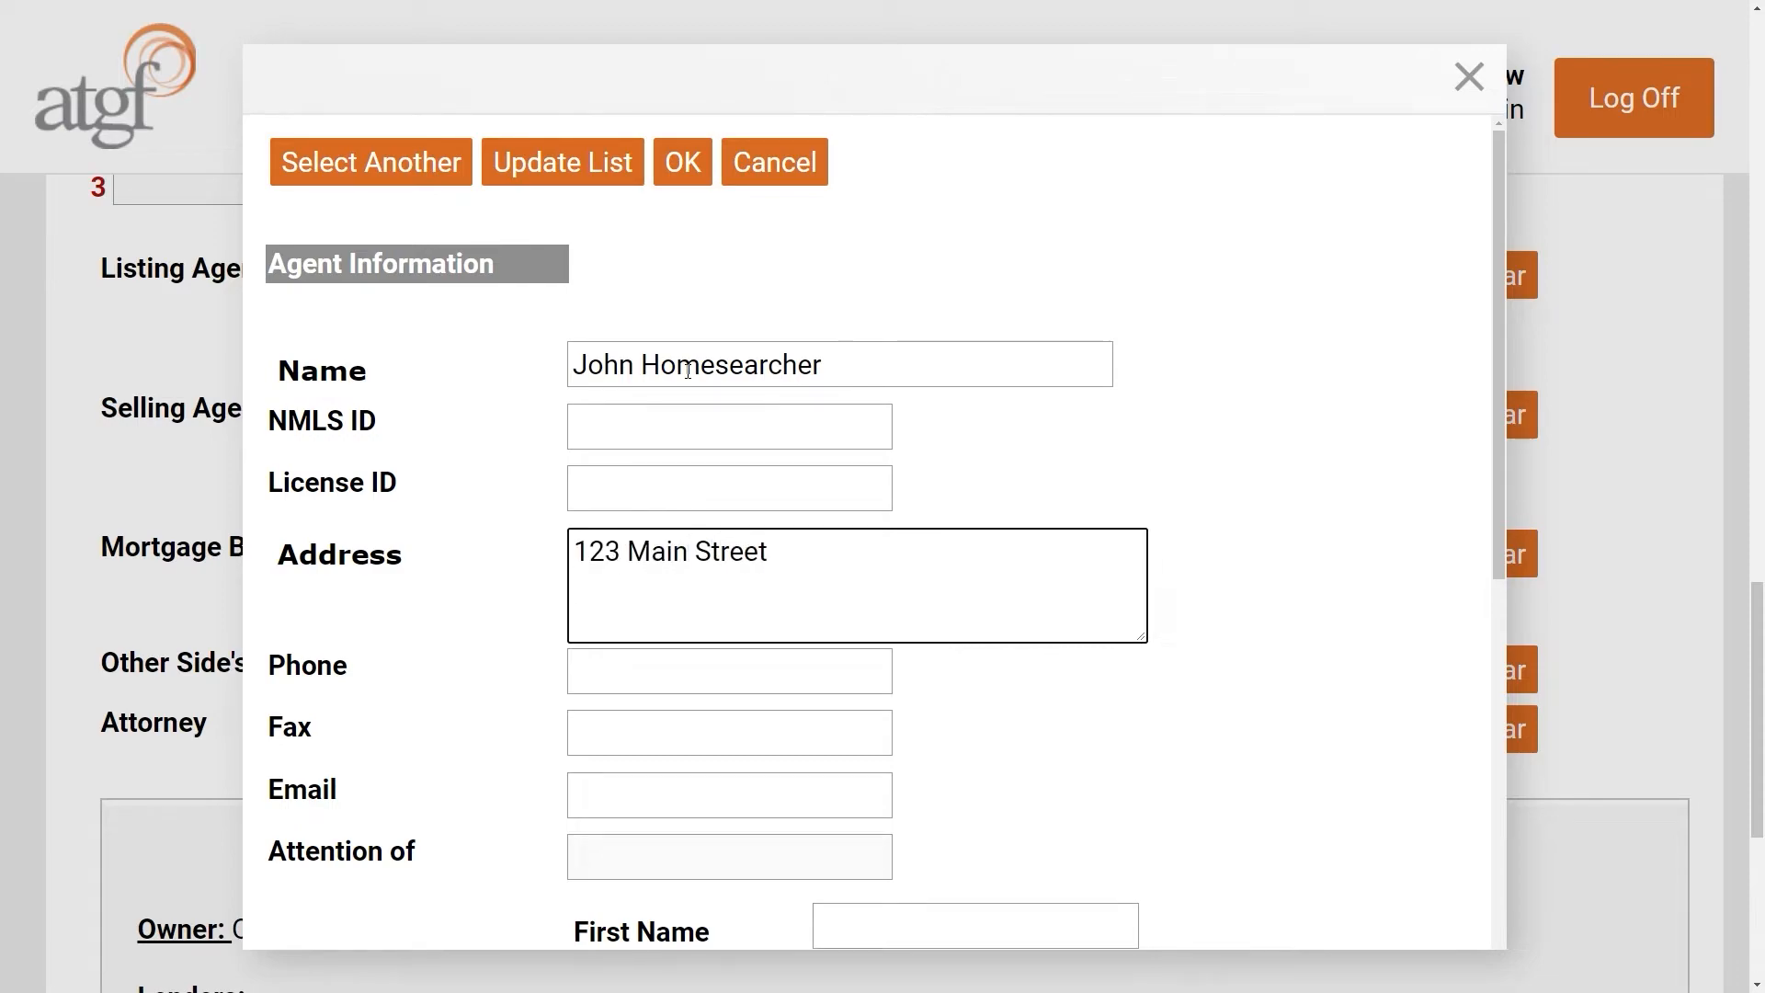
type("Littleton, Colorado 80128")
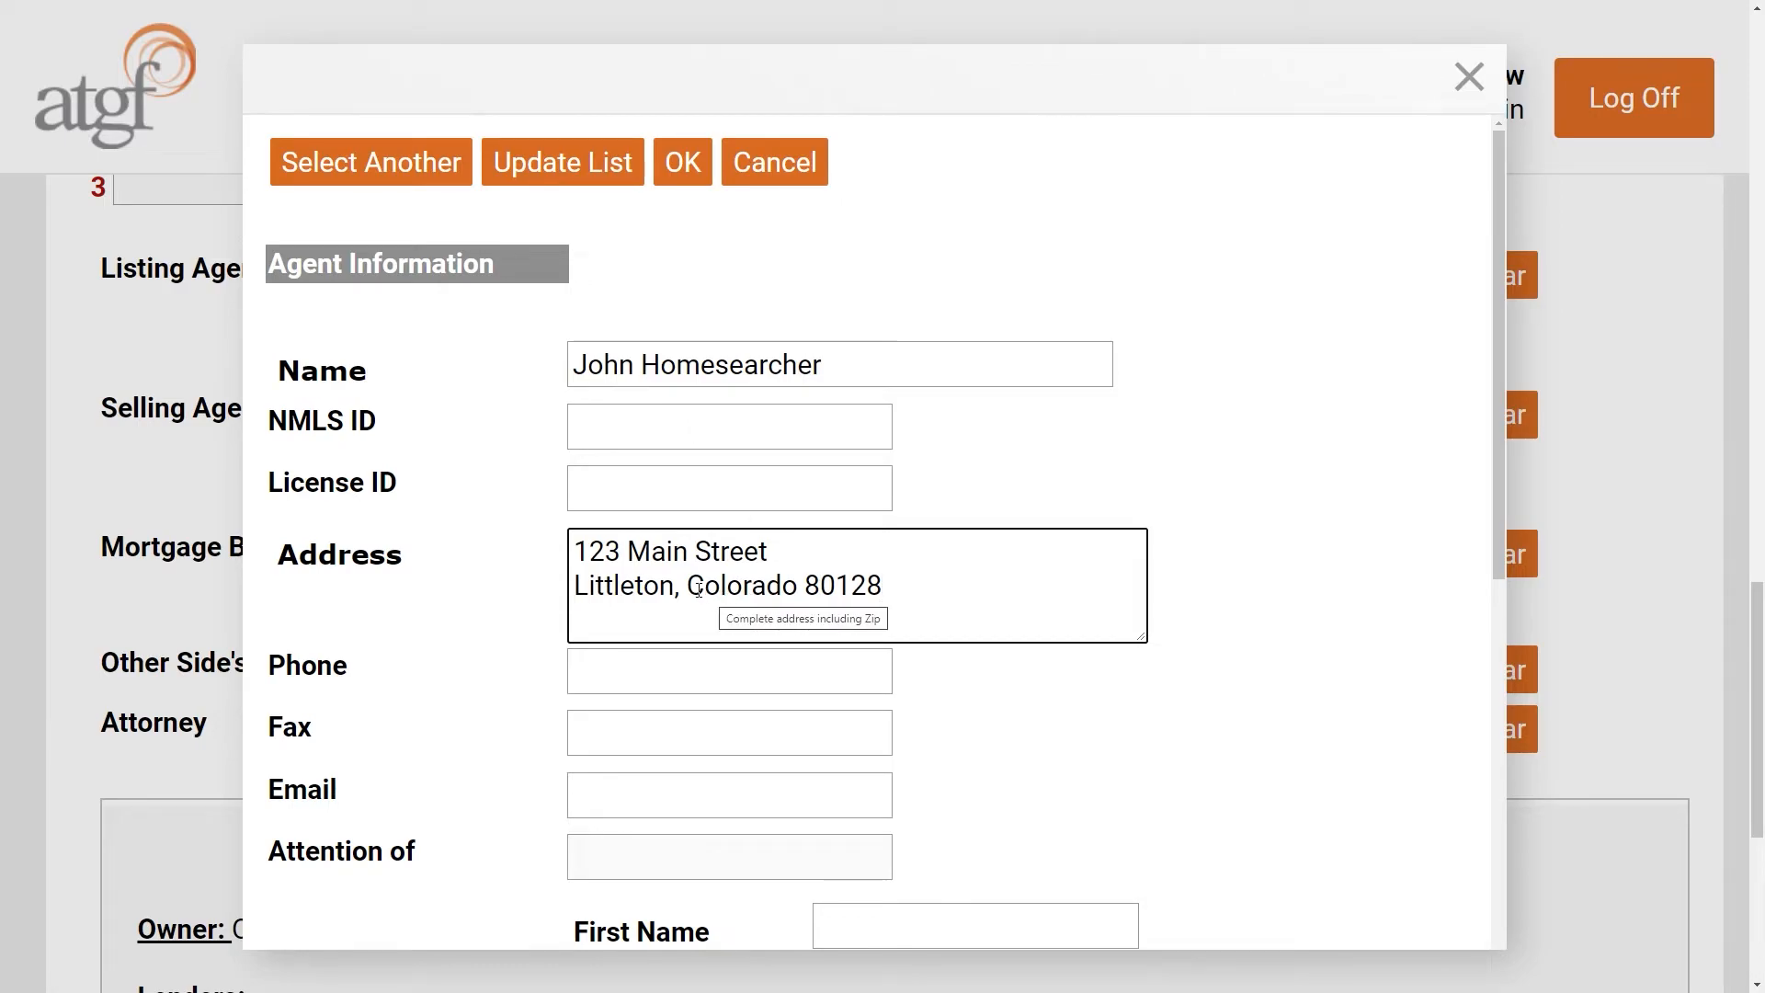
left_click(1221, 642)
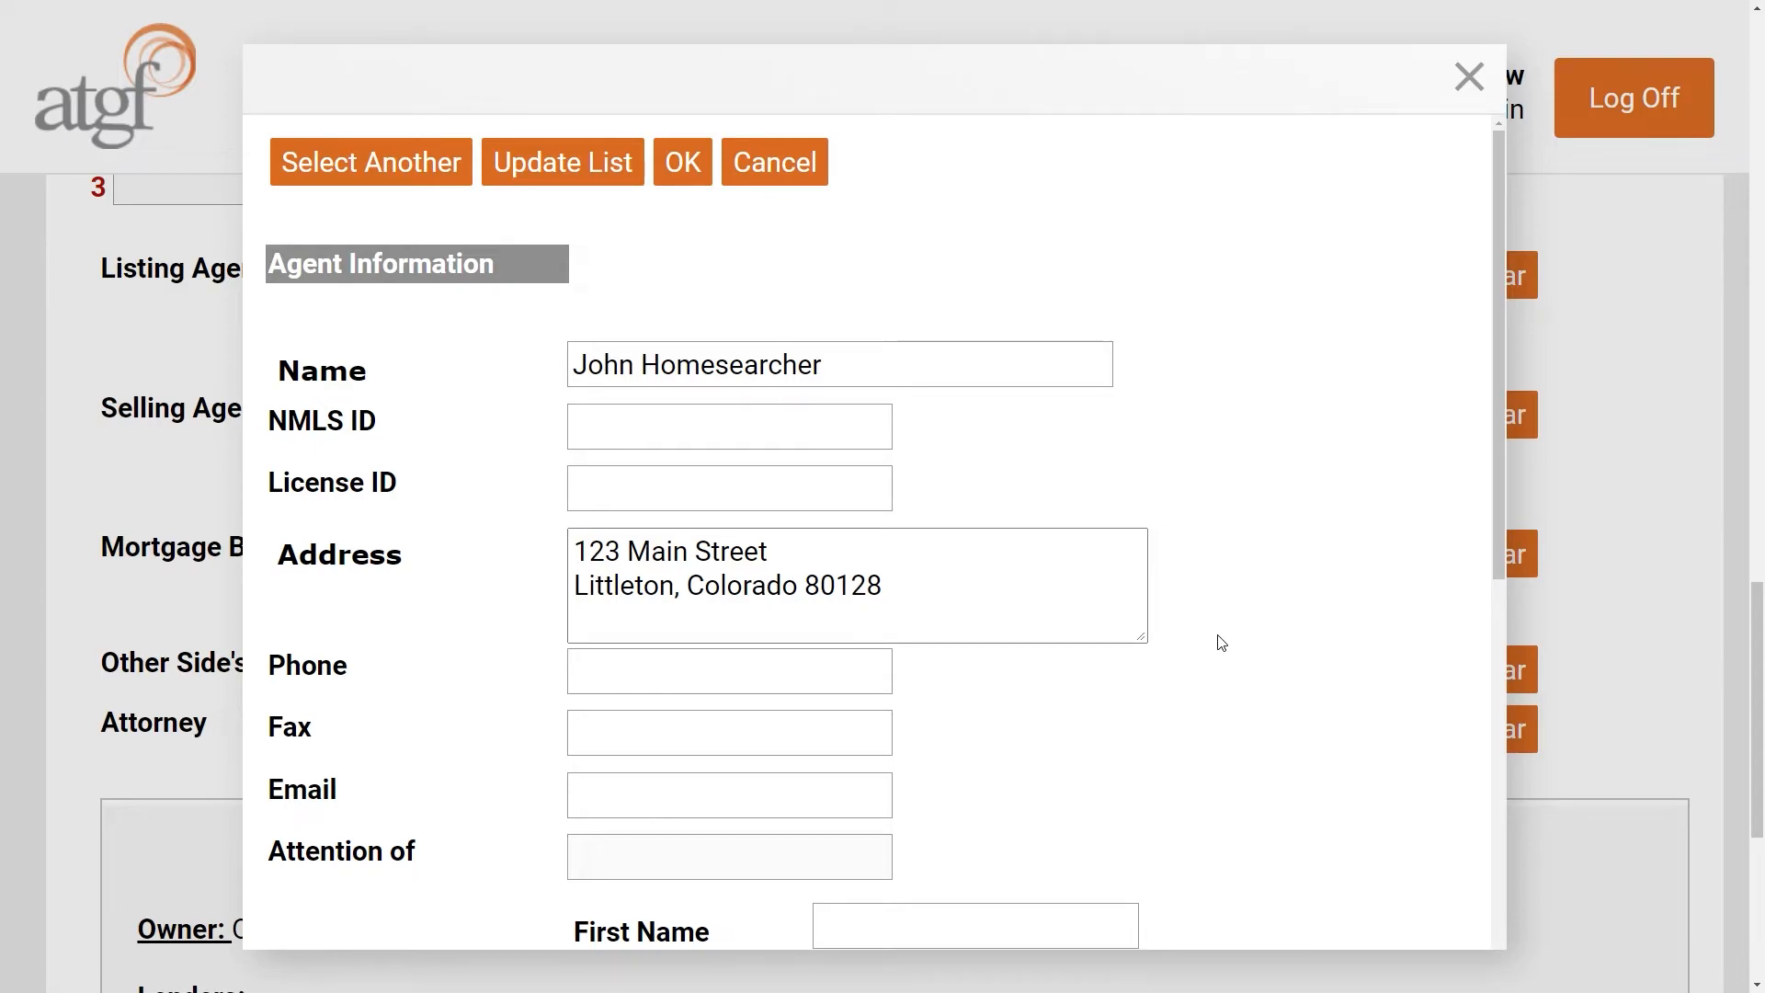
scroll(1221, 643, "down", 5)
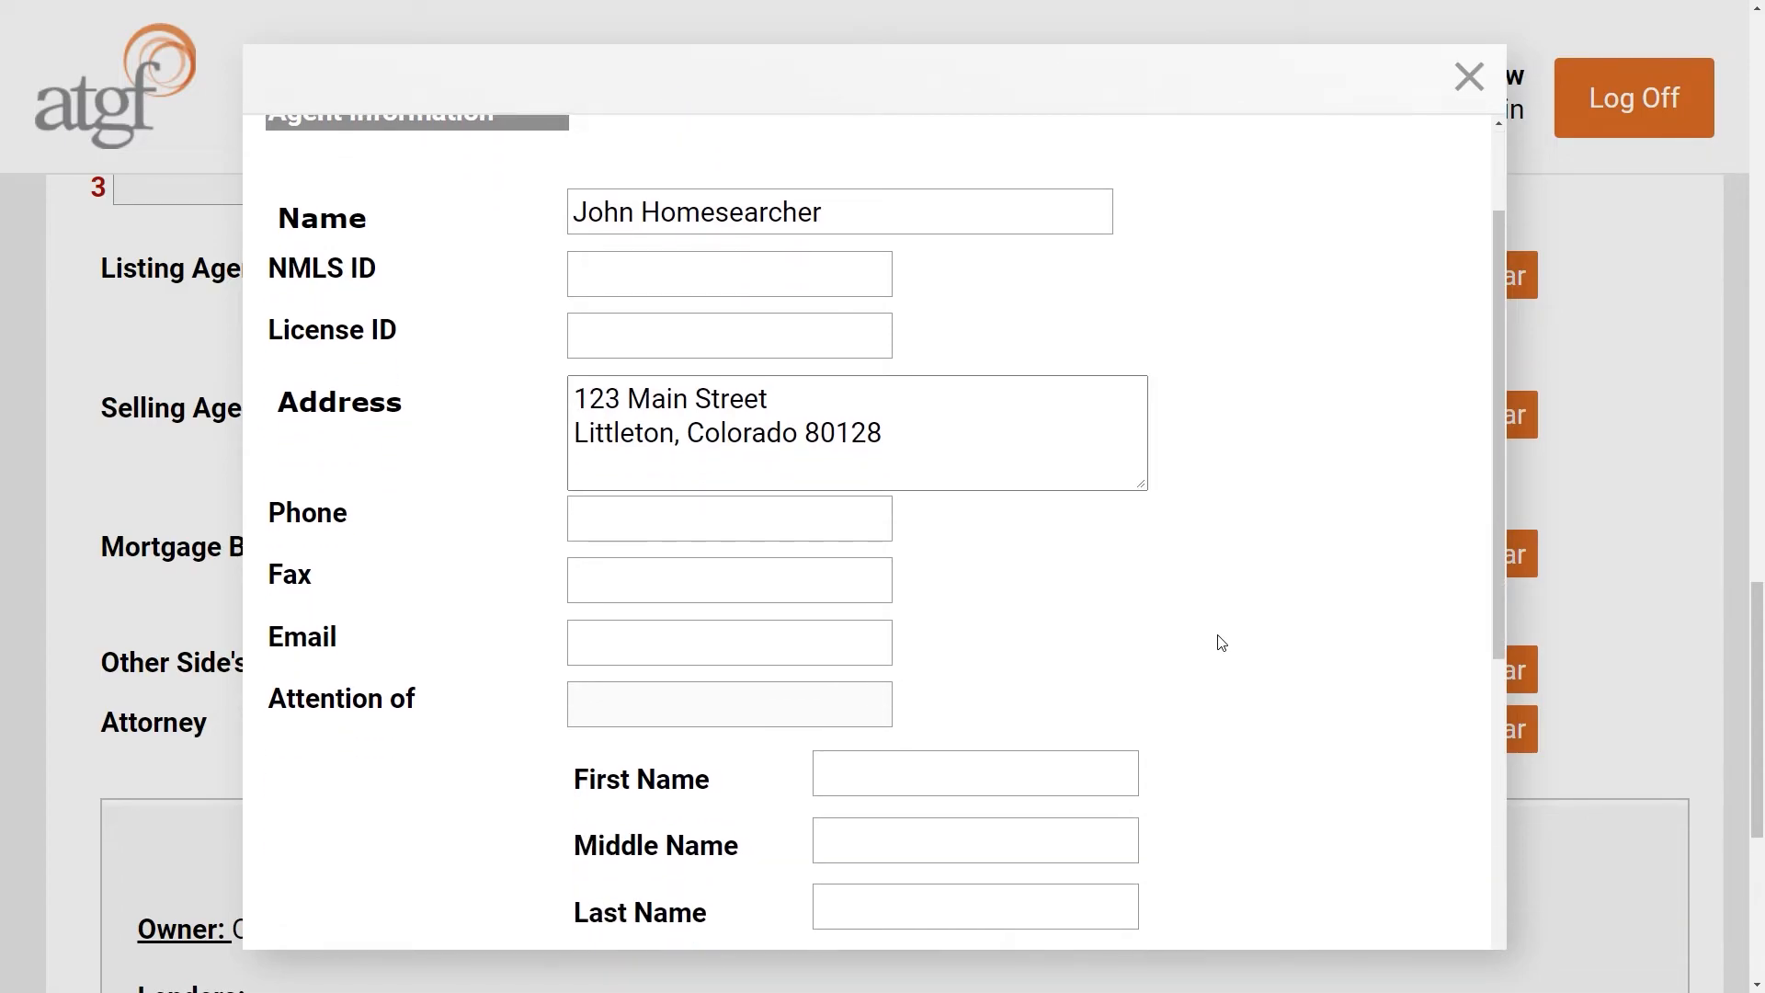
scroll(1221, 643, "down", 2)
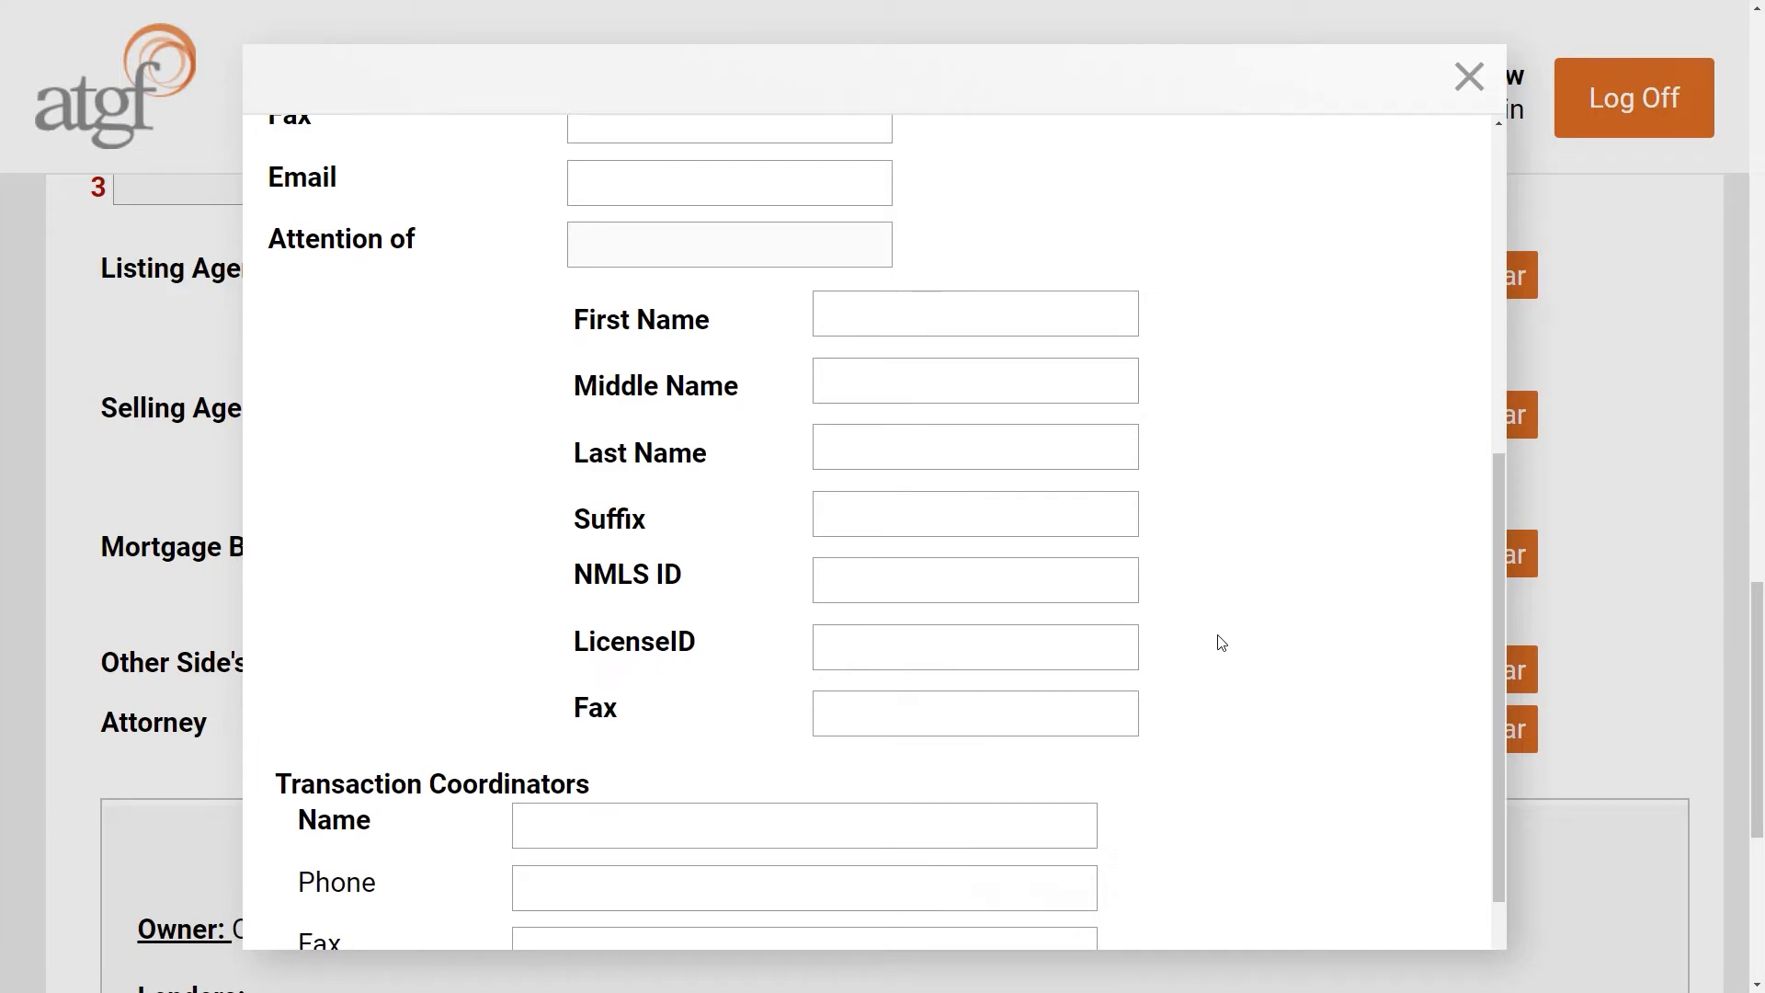
scroll(1221, 643, "down", 1)
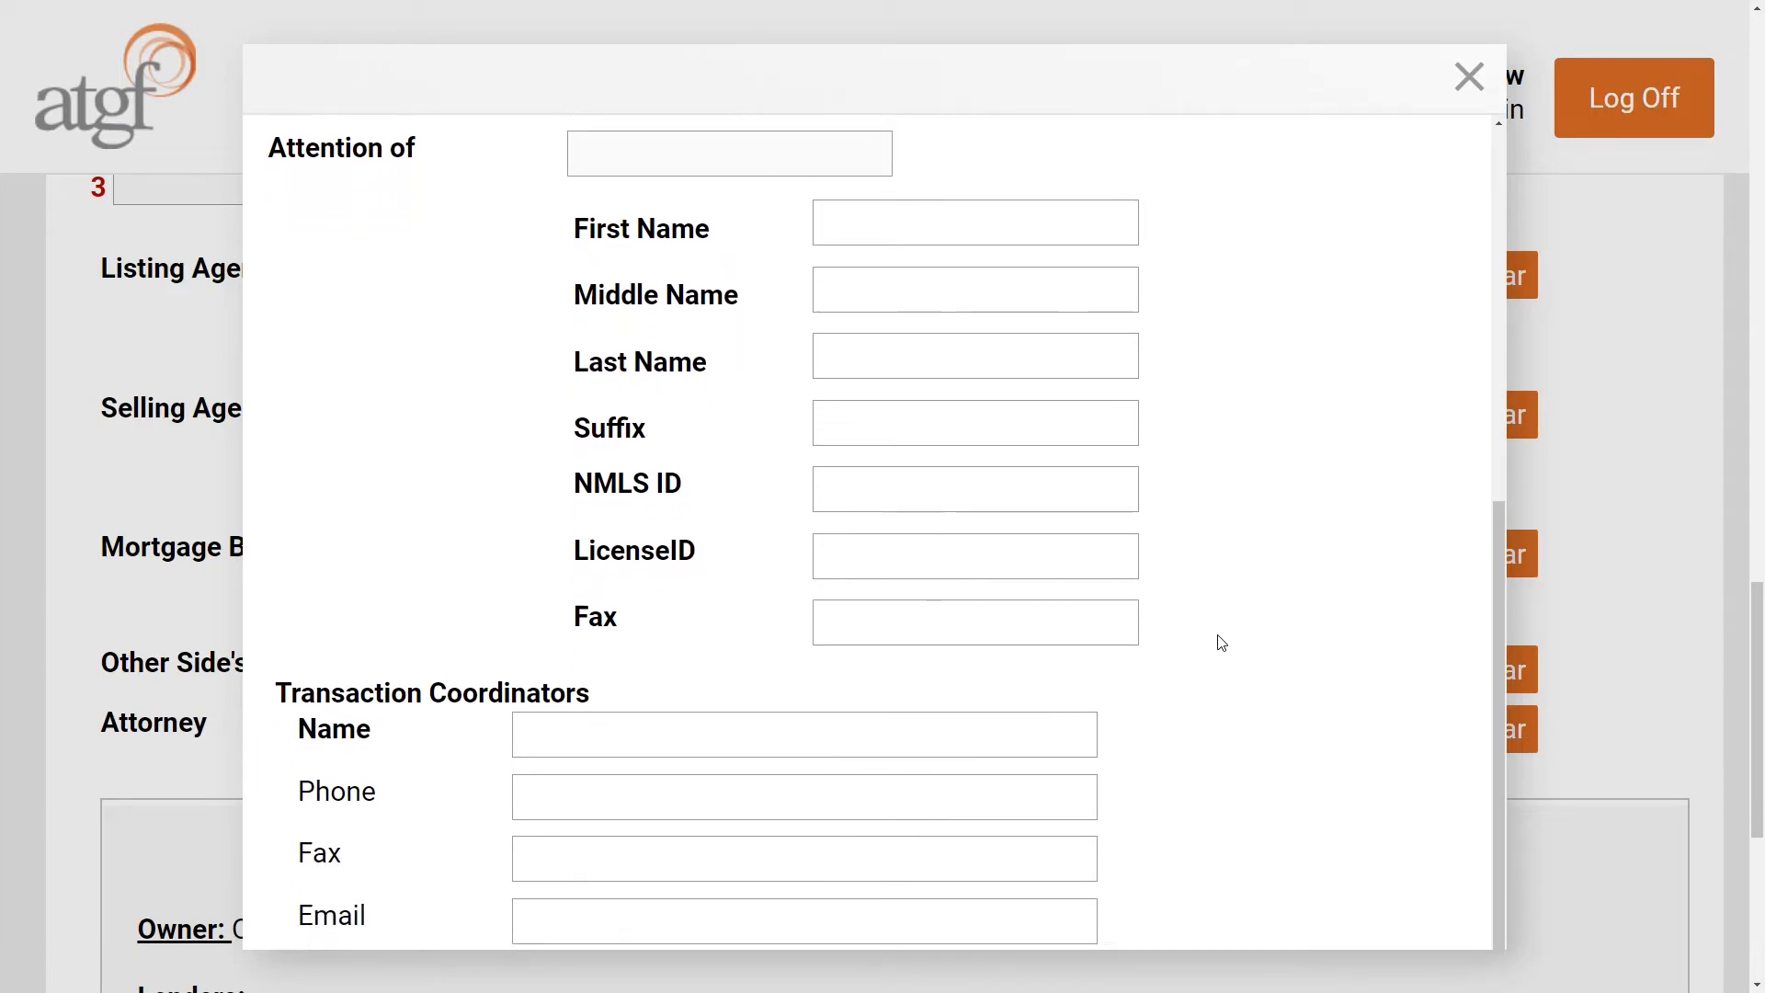
scroll(1221, 643, "up", 8)
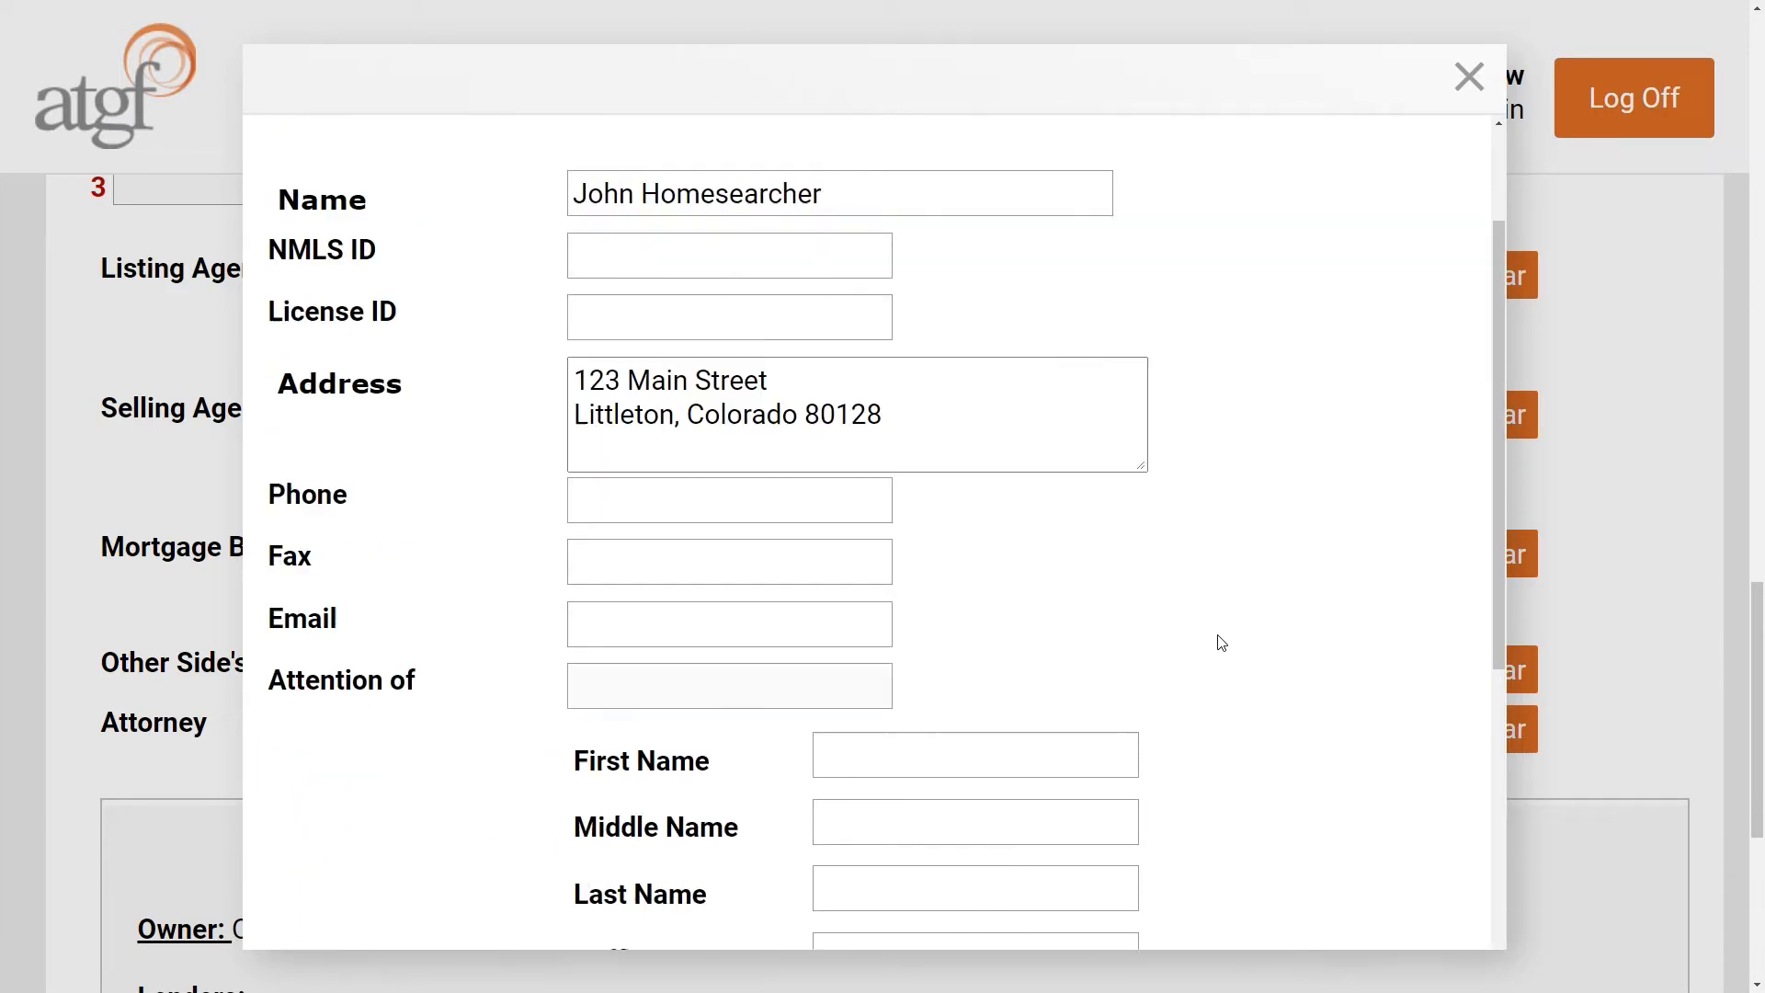
left_click(683, 164)
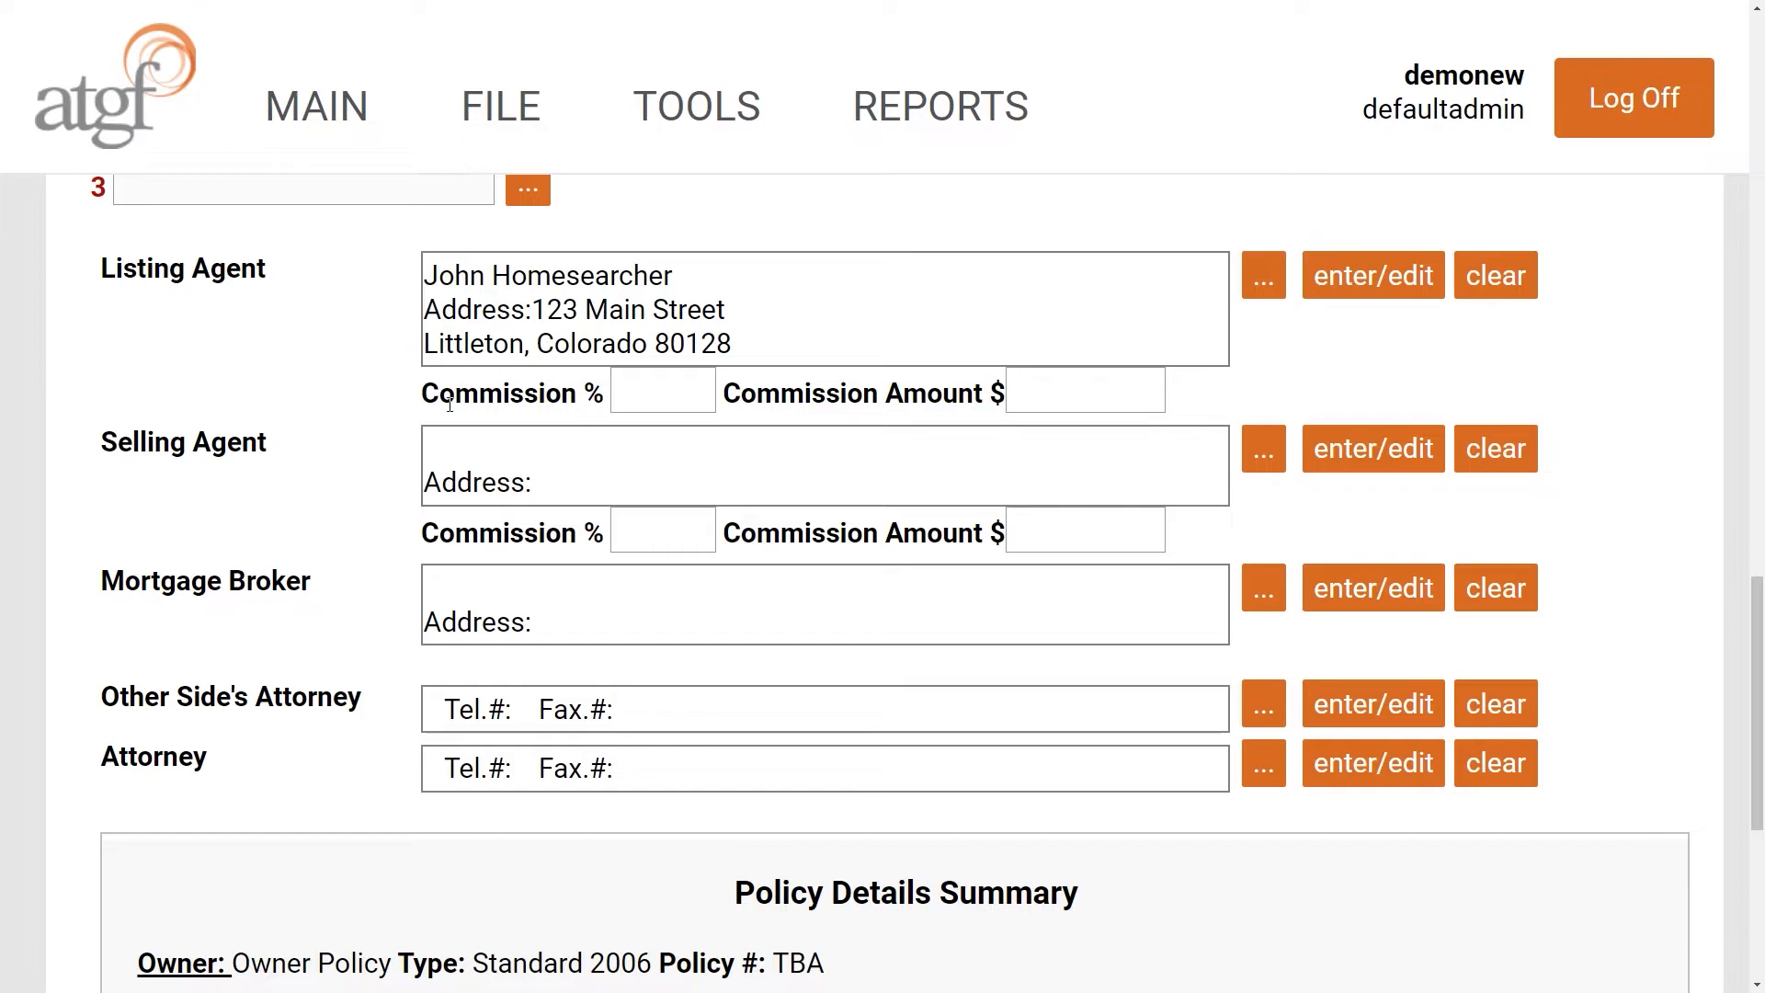
- Give the listing agent a 2.25% commission, calculated as 10,125.00
left_click(635, 395)
type("2.25")
key("Tab")
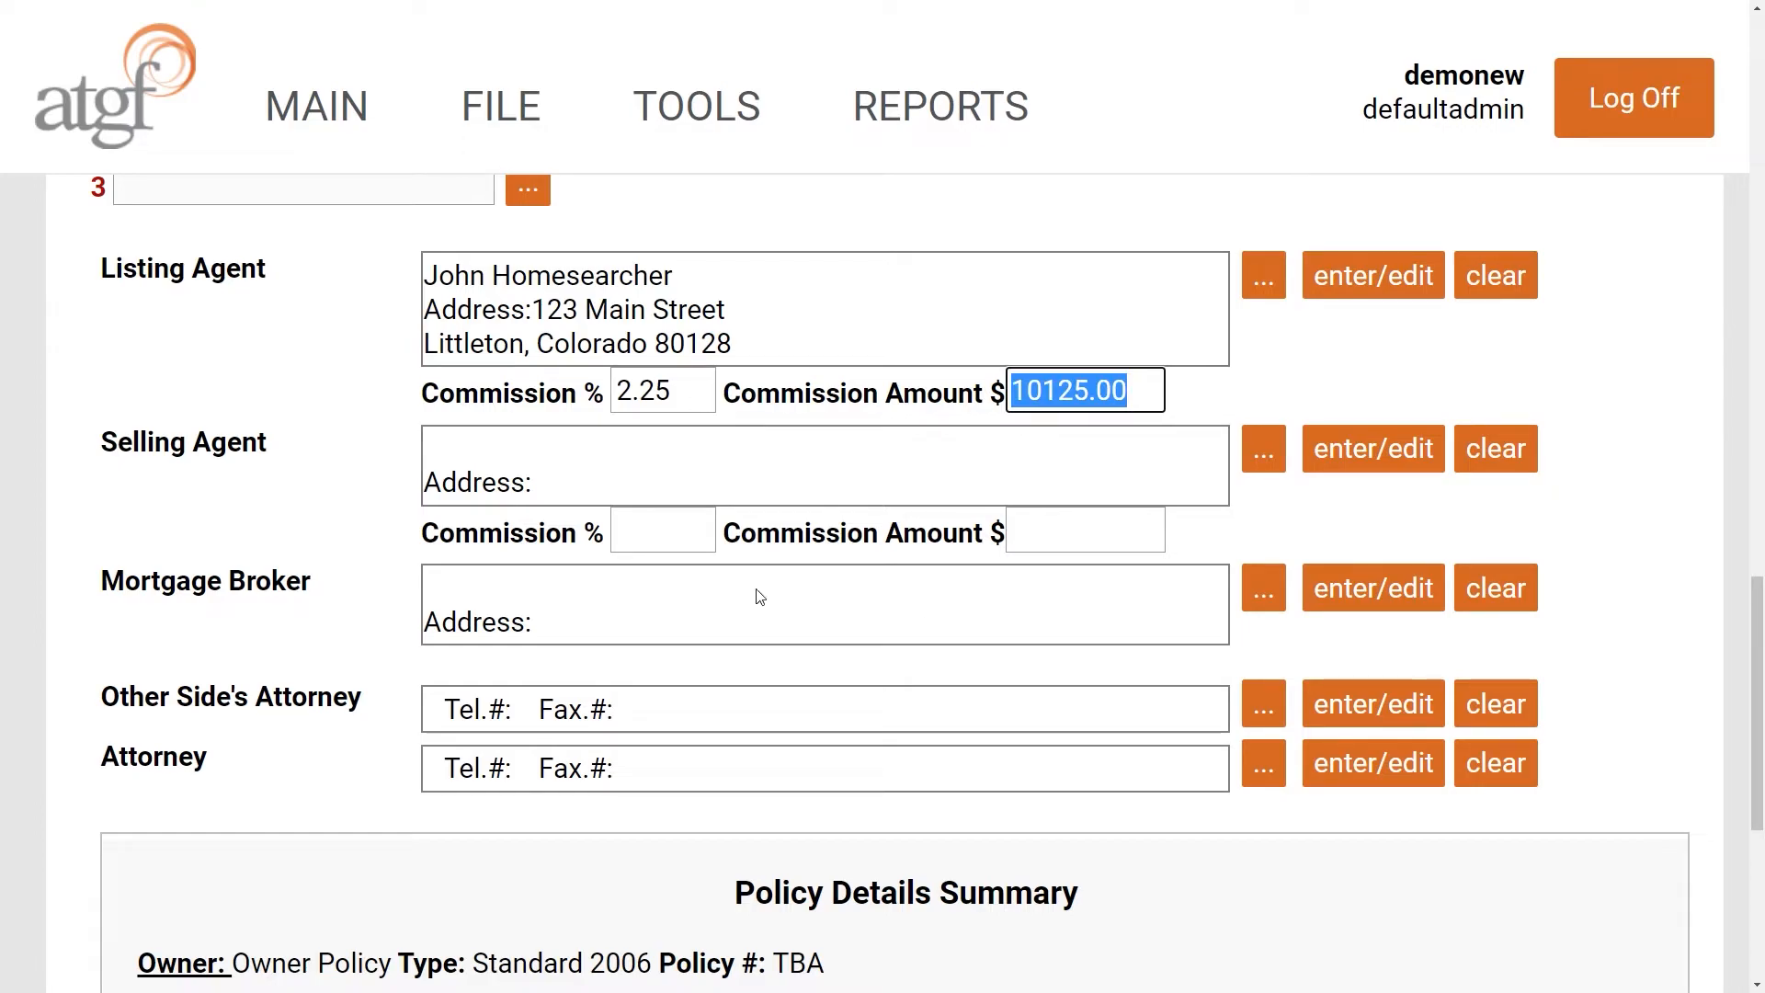
- Enter the selling agent's full name in the Selling Agent details and confirm it
left_click(1362, 461)
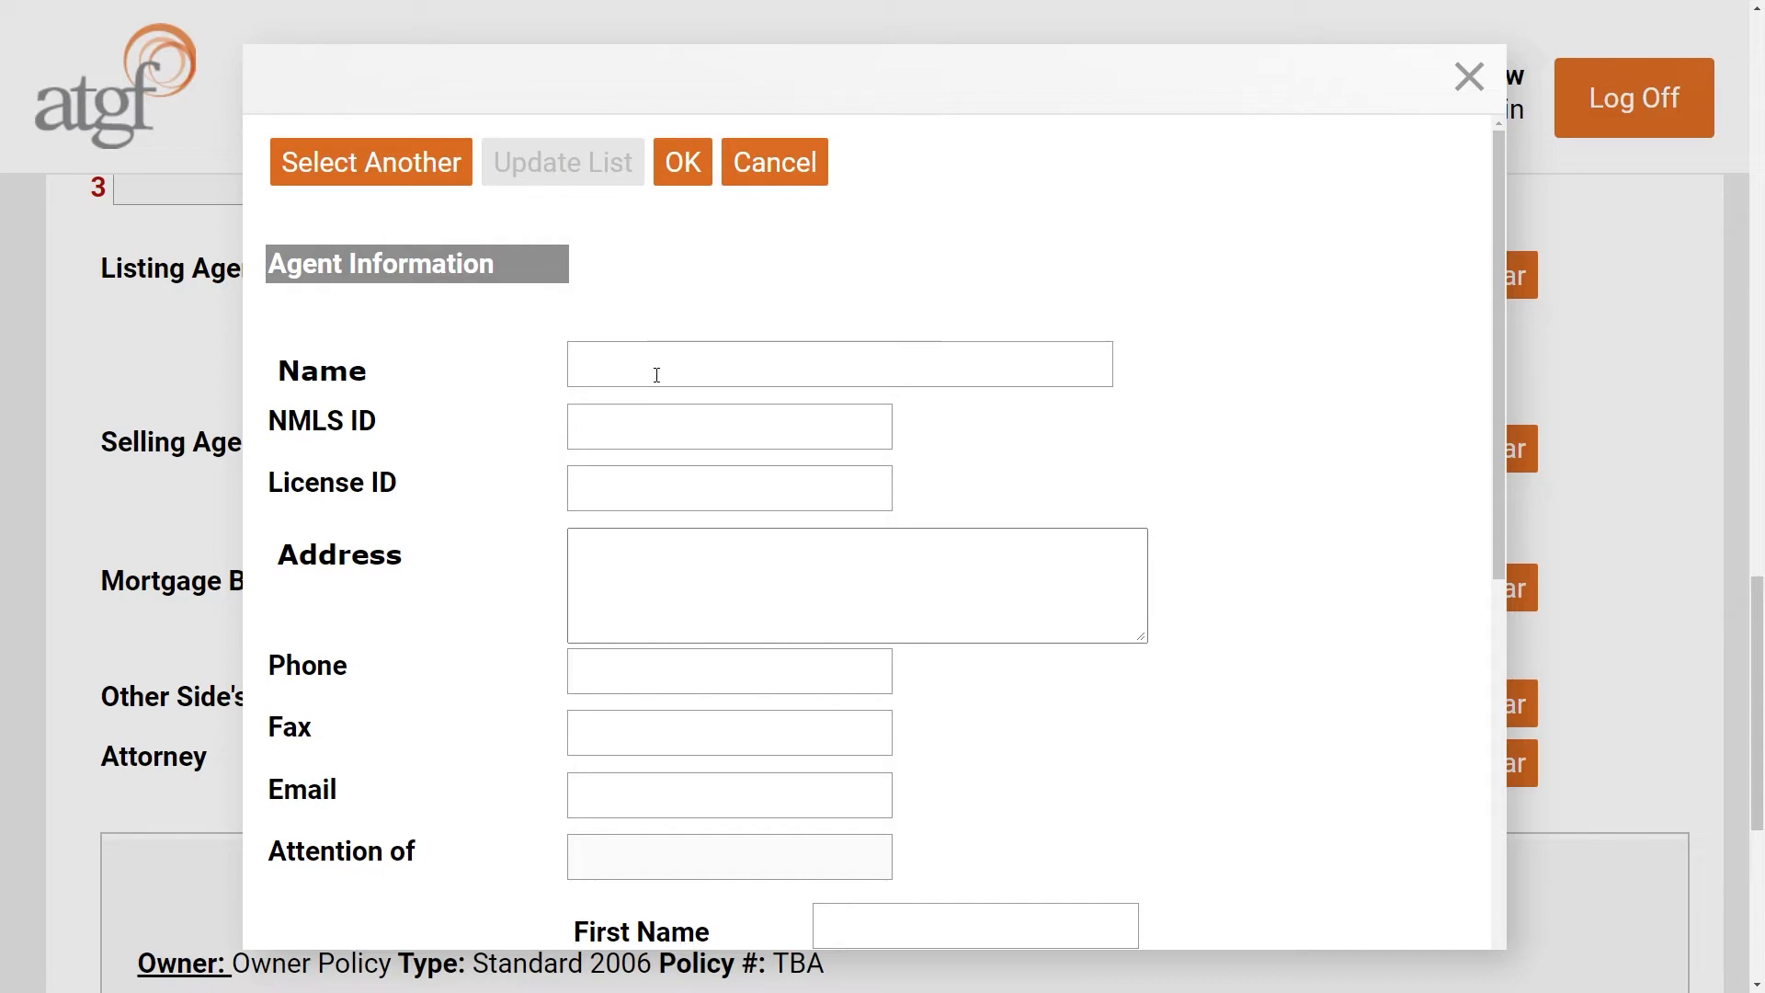
left_click(656, 374)
type("Sarah Homeseller")
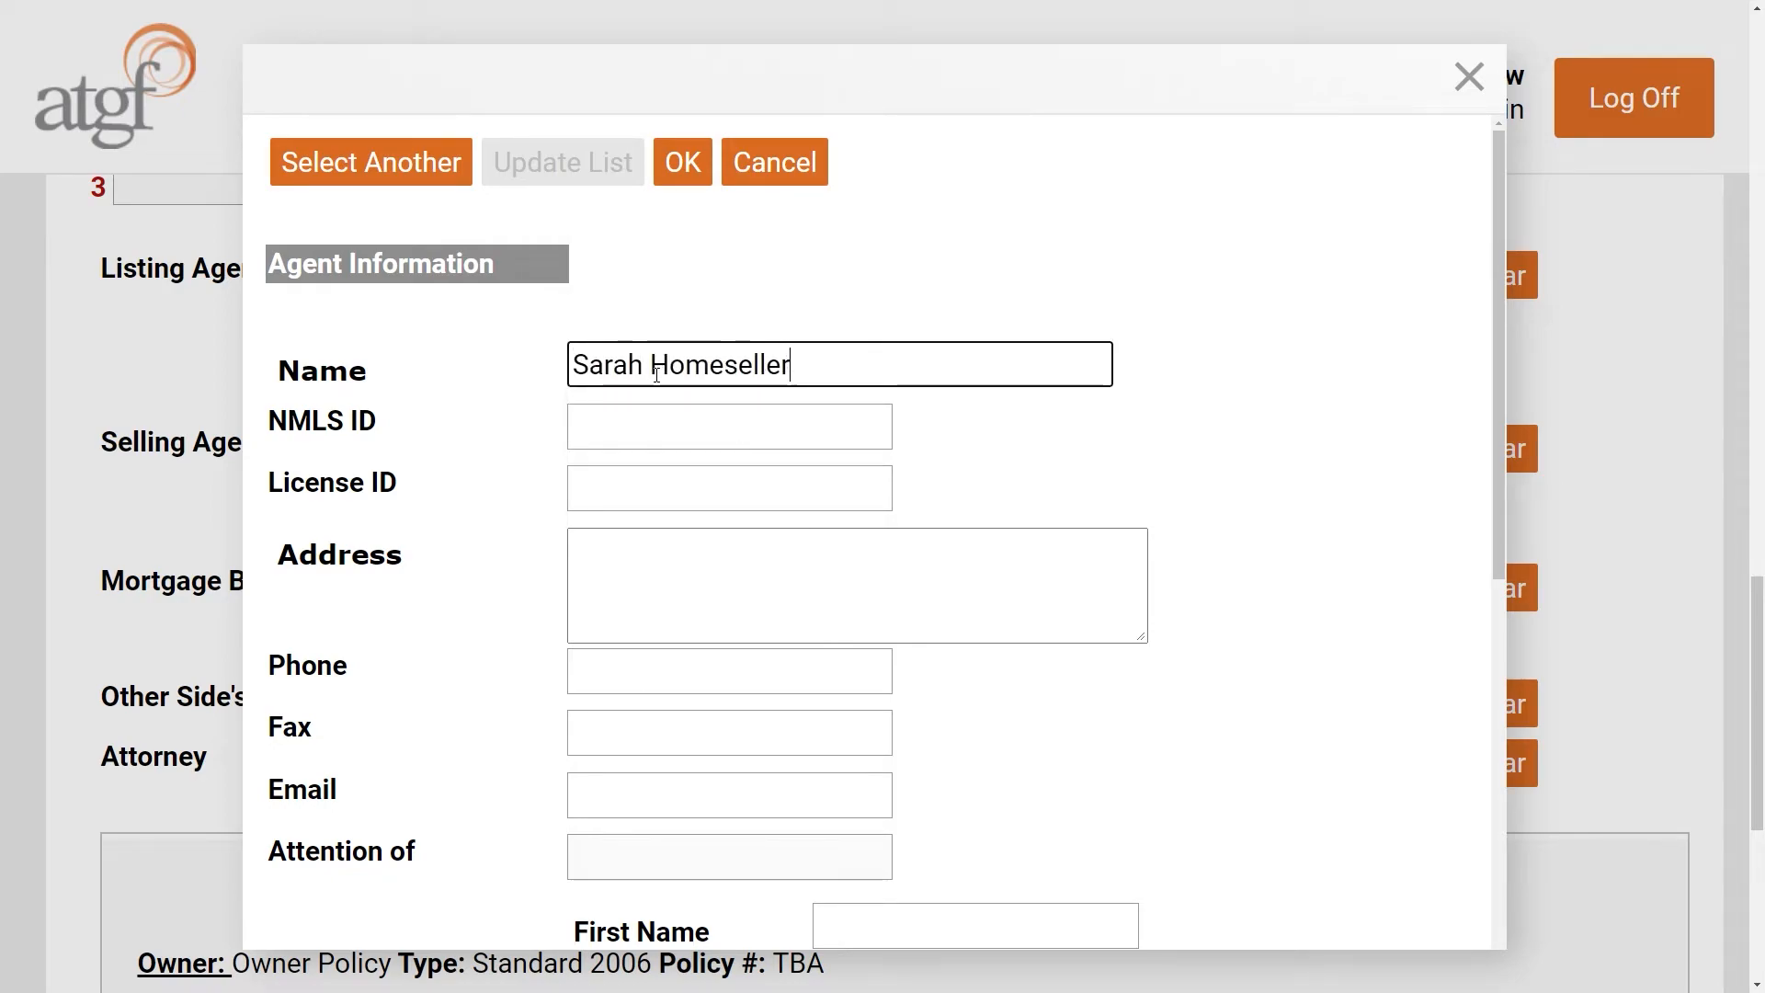
key("Tab")
key("Tab")
key("Tab")
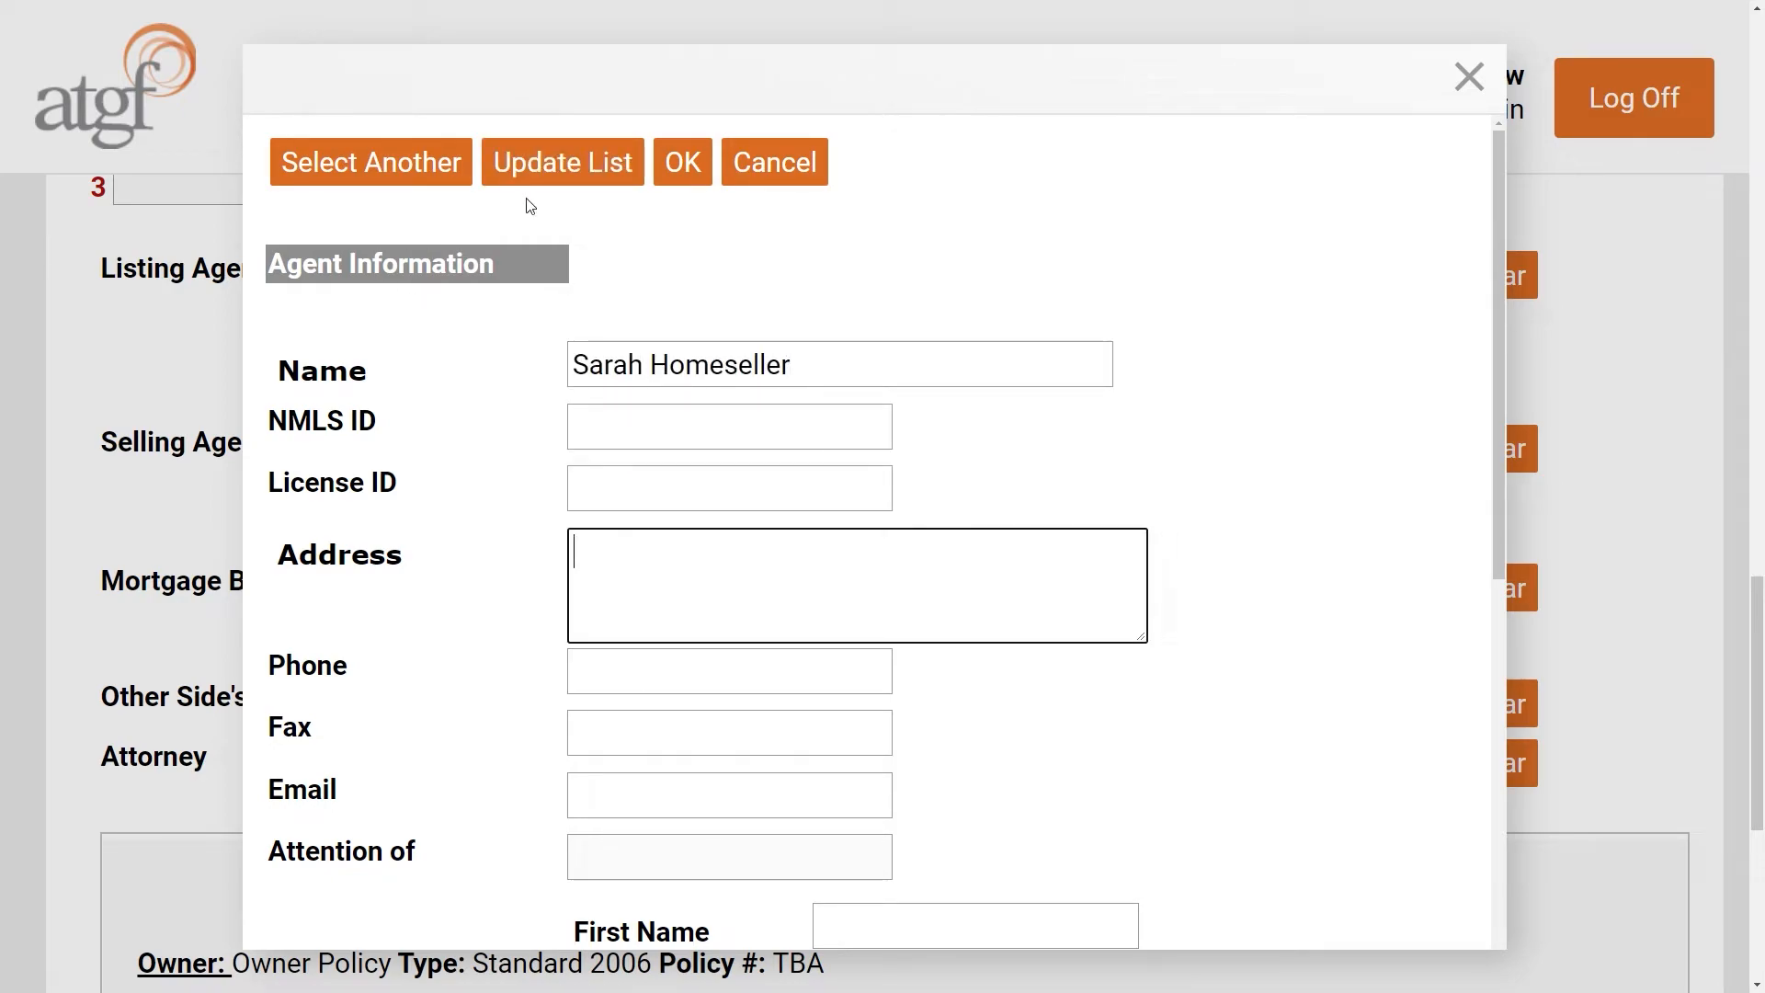
left_click(685, 163)
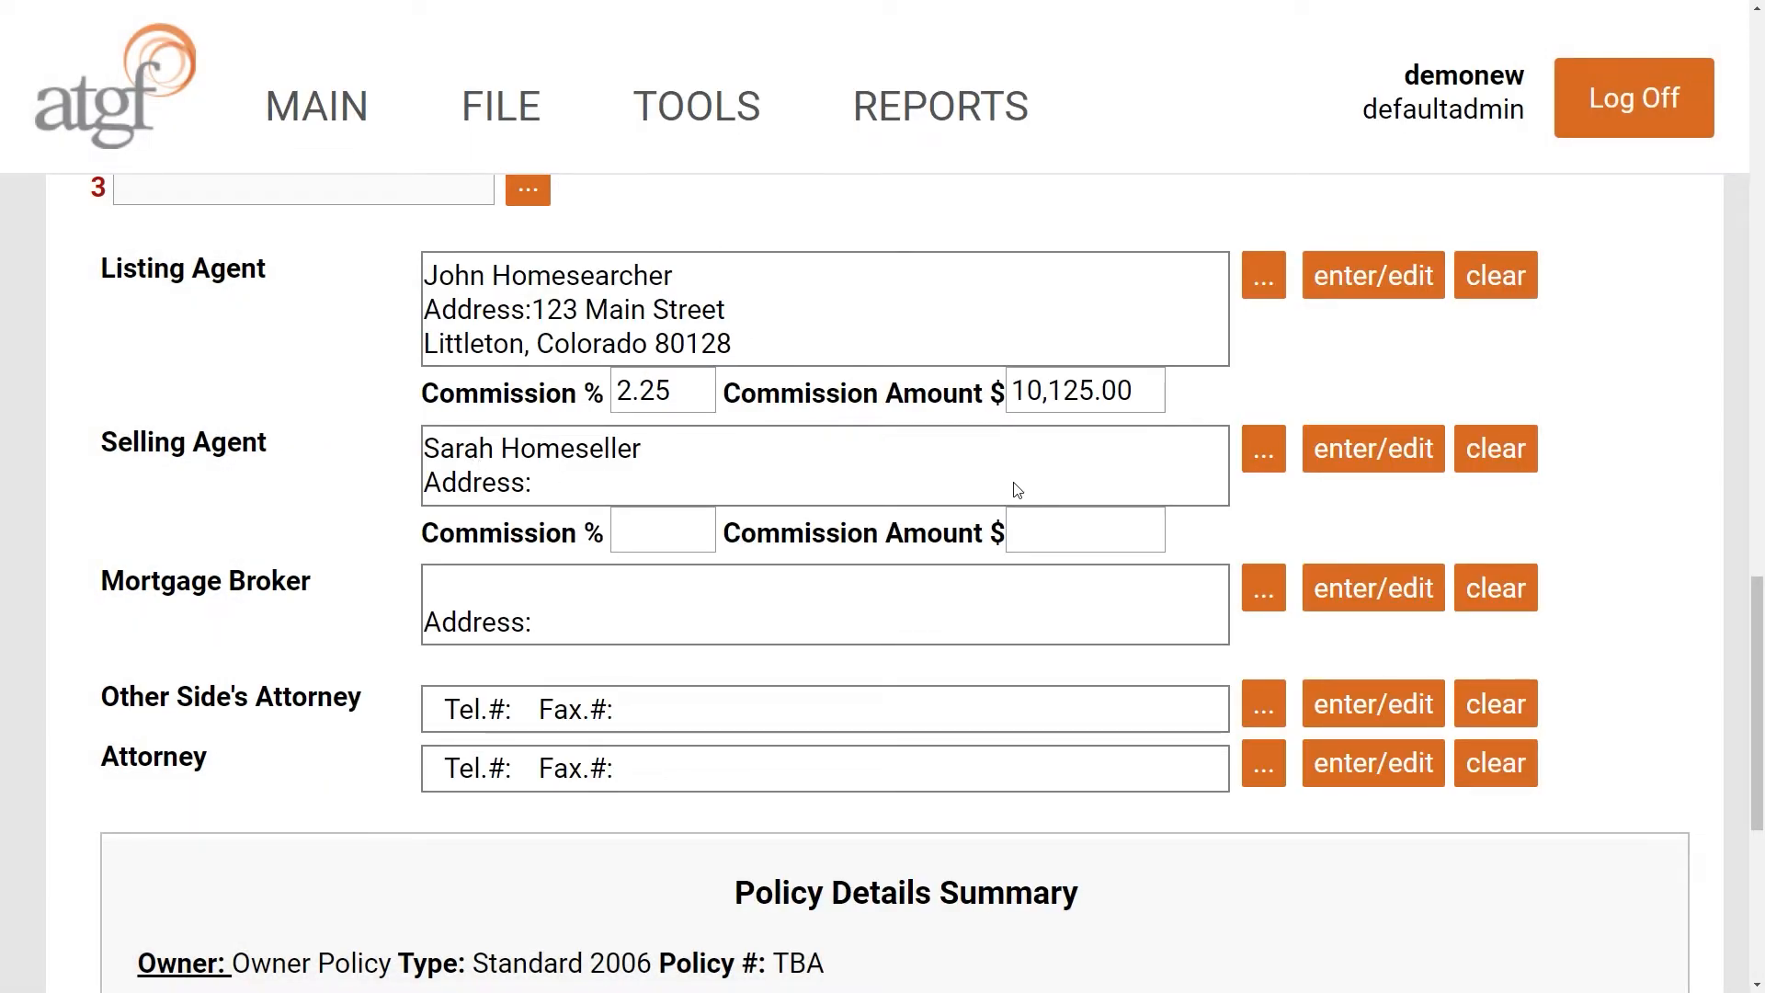
- Enter 2.75 as the Selling Agent Commission % so the amount calculates to 12,375.00
left_click(678, 543)
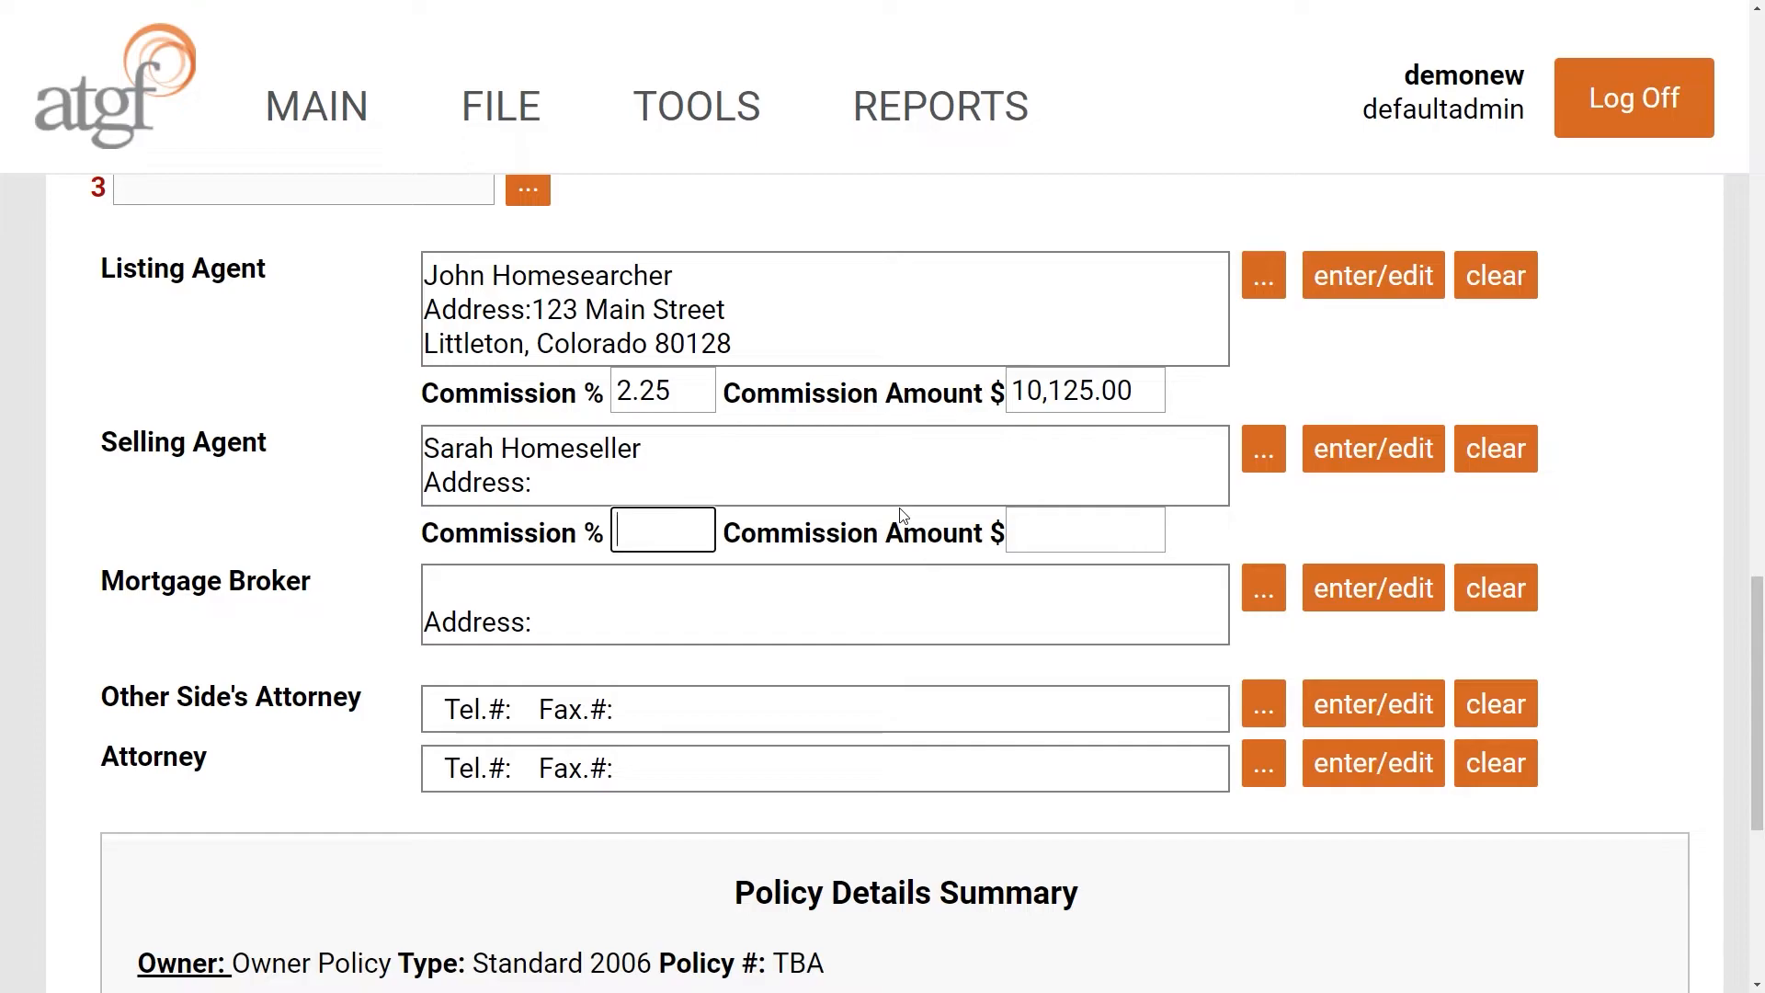
type("2.75")
left_click(902, 515)
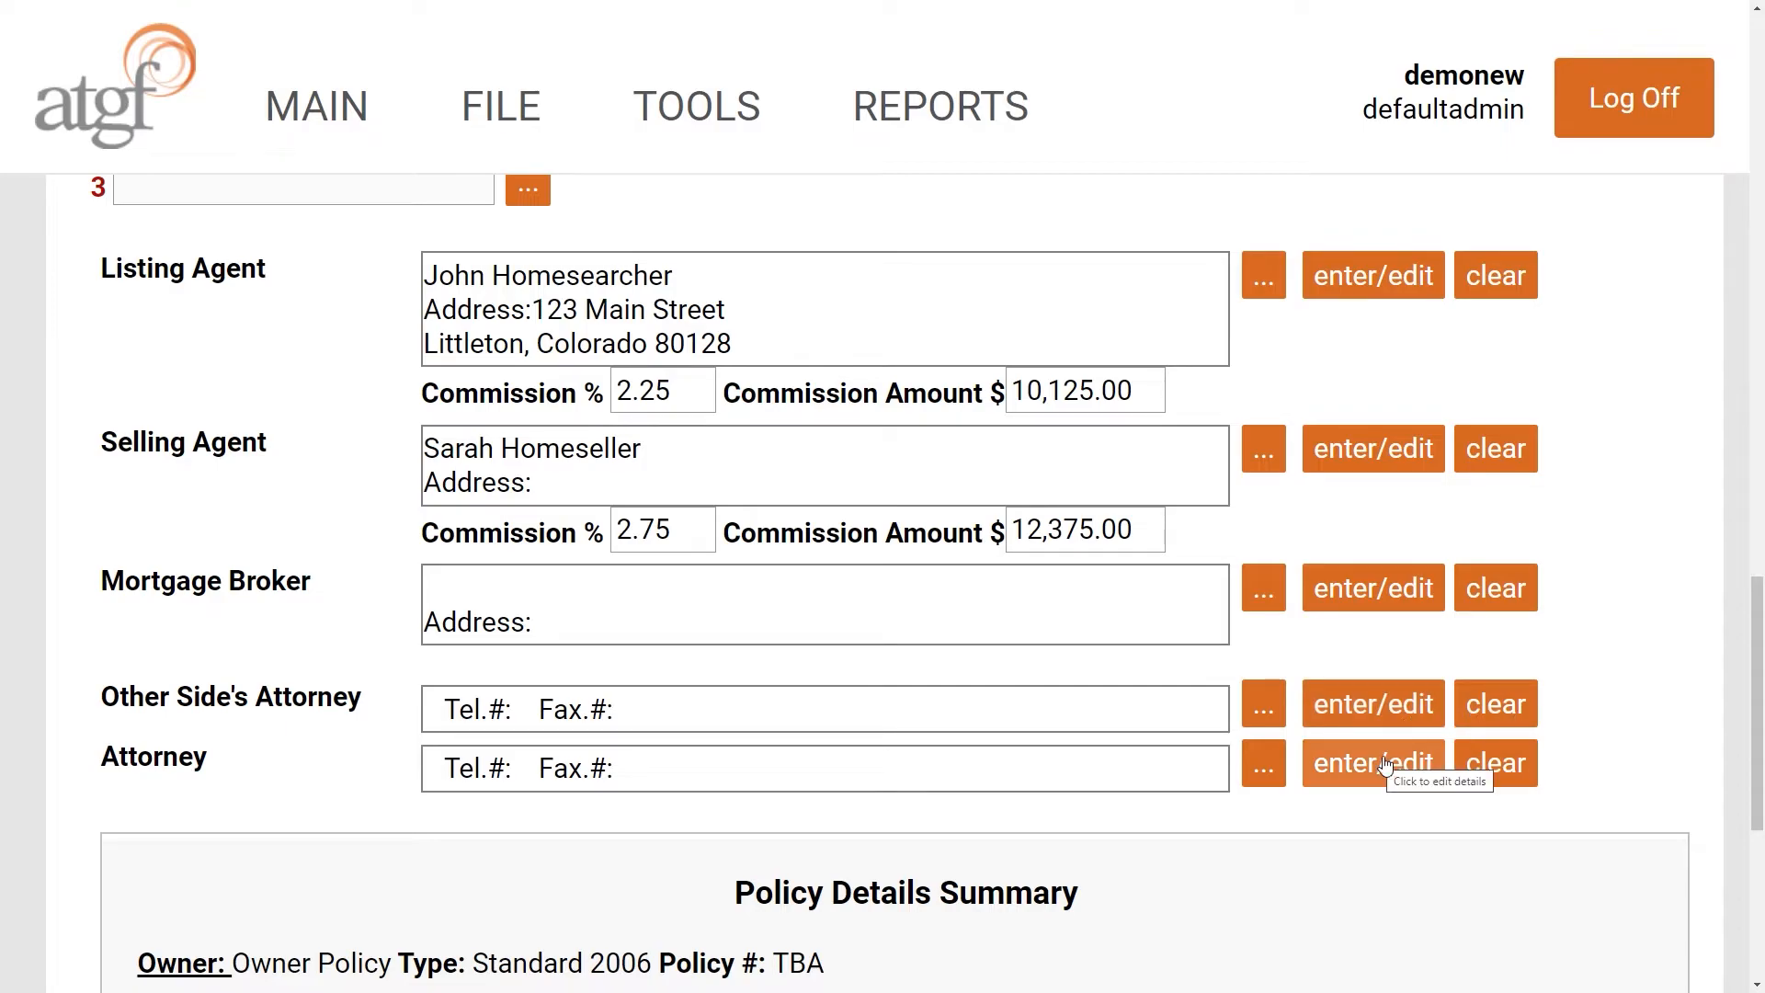
- Save title file 2021-Phill-TEST-1 and dismiss the 'Saved successfully!' alert
scroll(1590, 623, "up", 15)
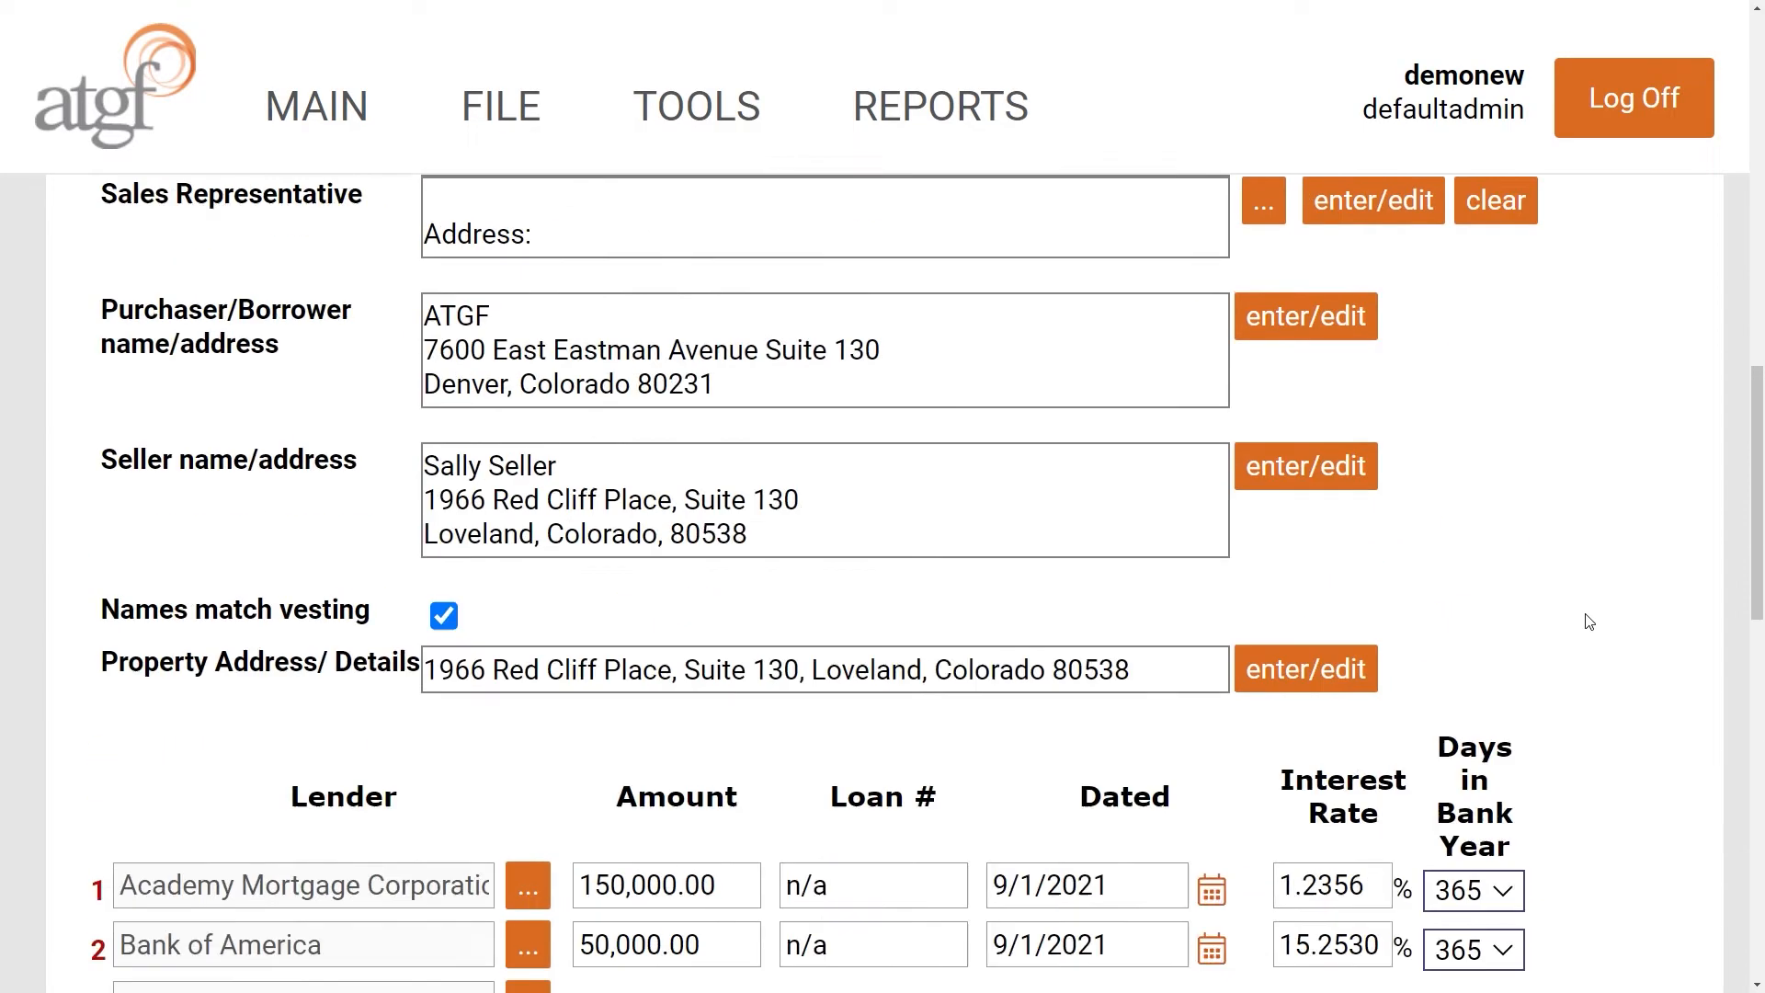
scroll(1590, 623, "down", 5)
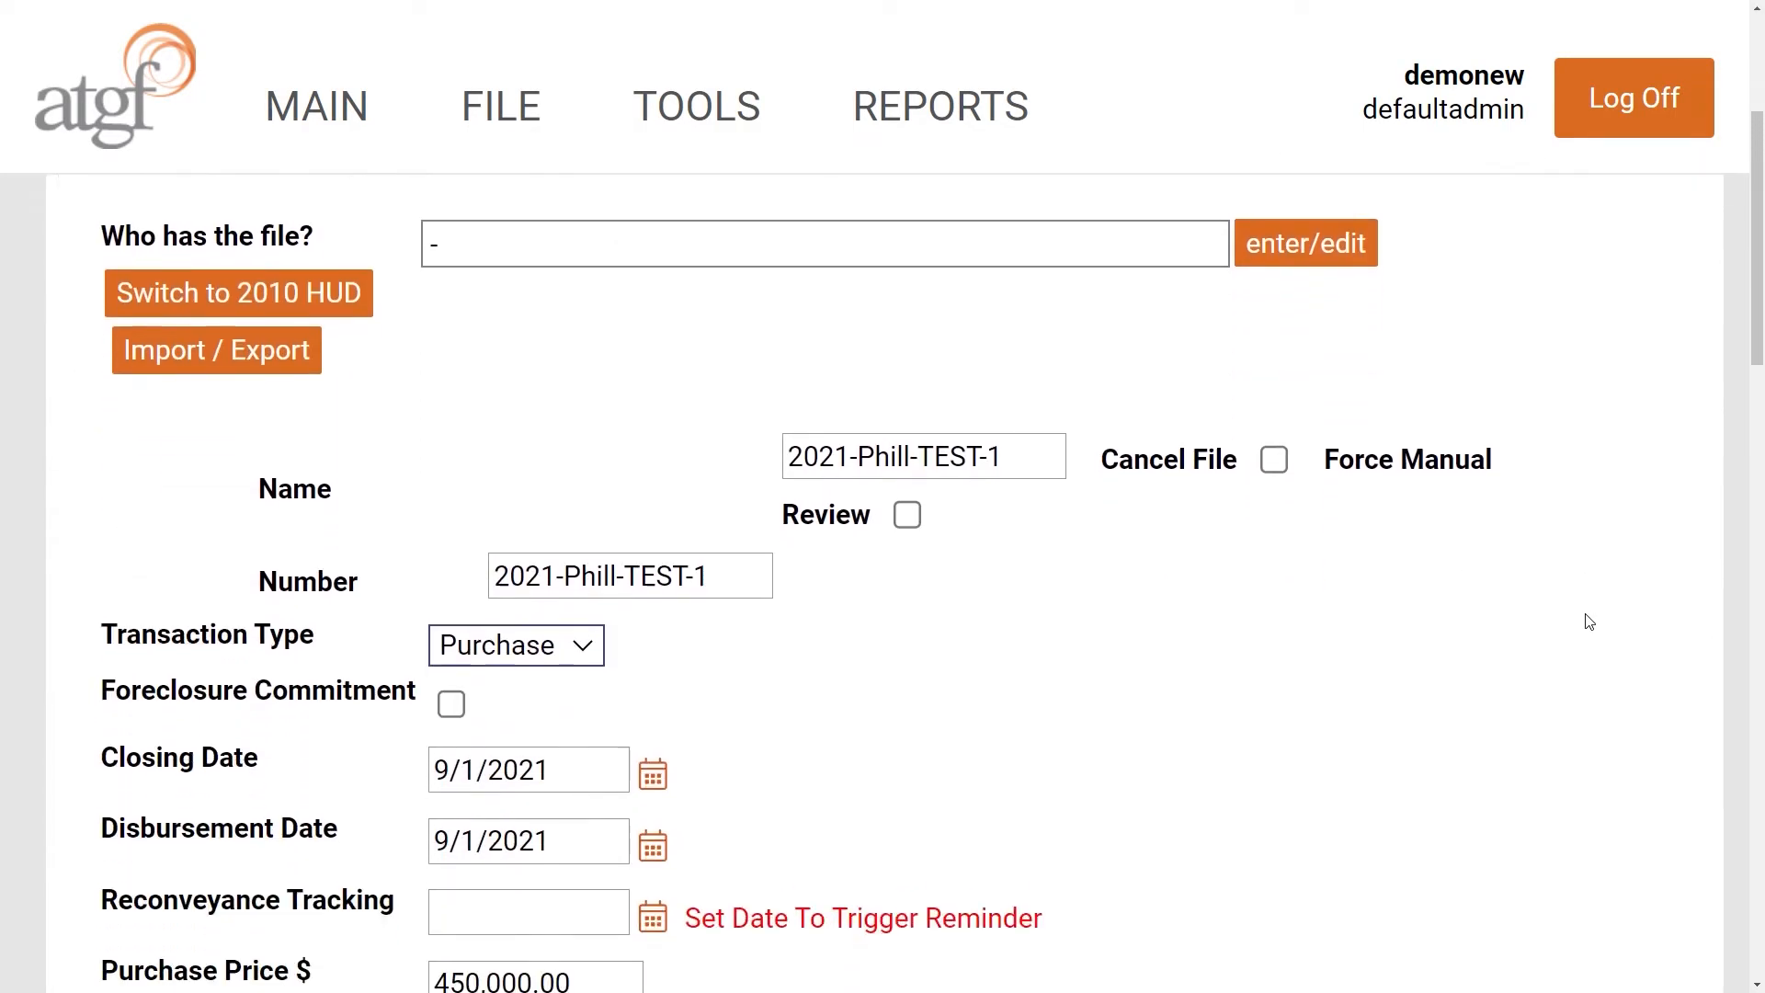
scroll(1590, 622, "up", 5)
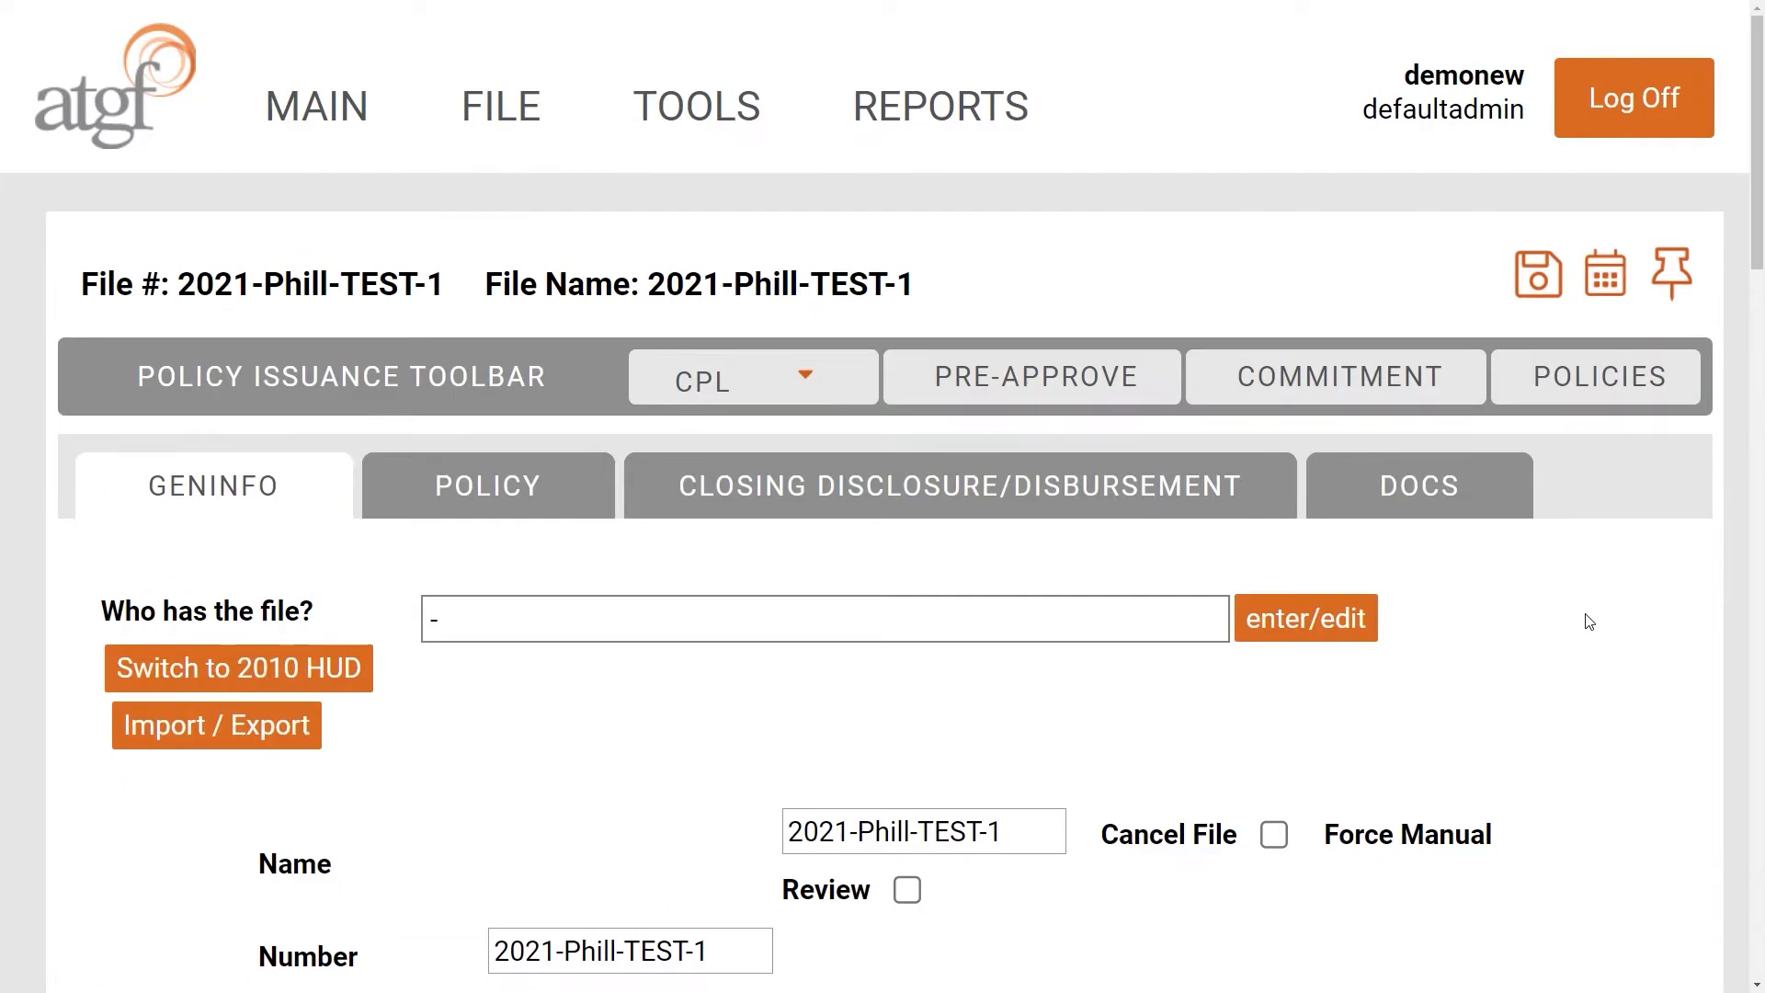
left_click(1546, 291)
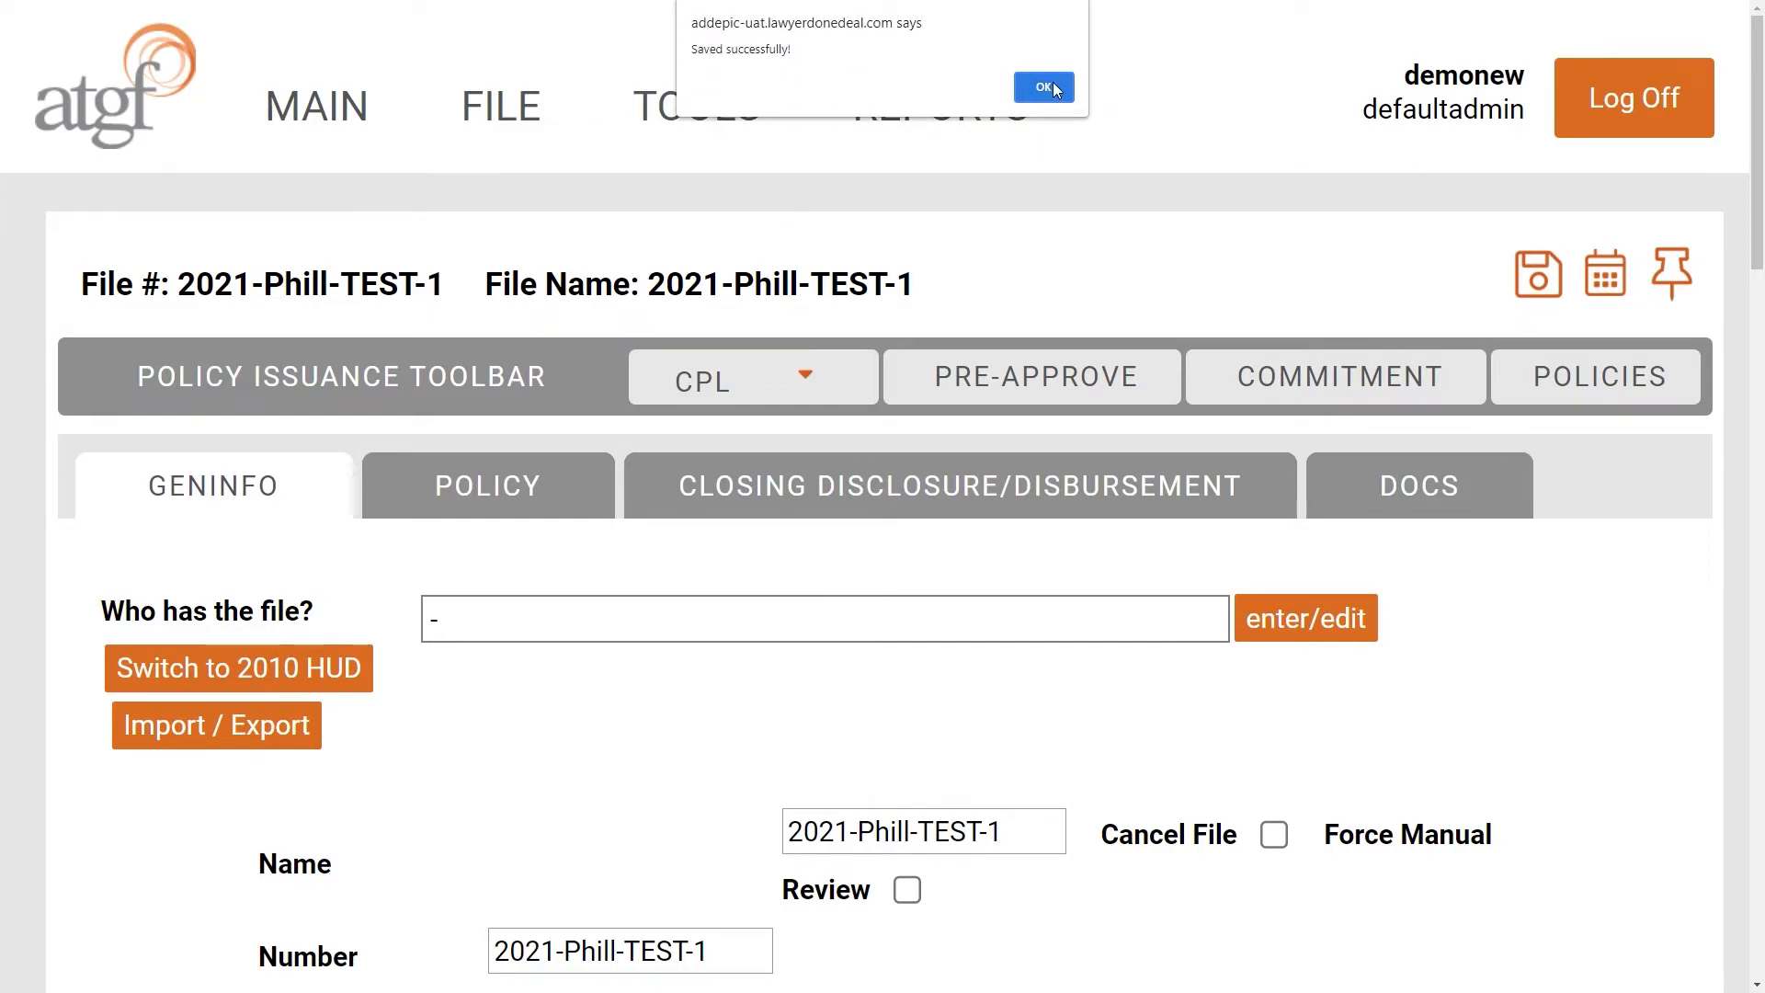
left_click(1045, 87)
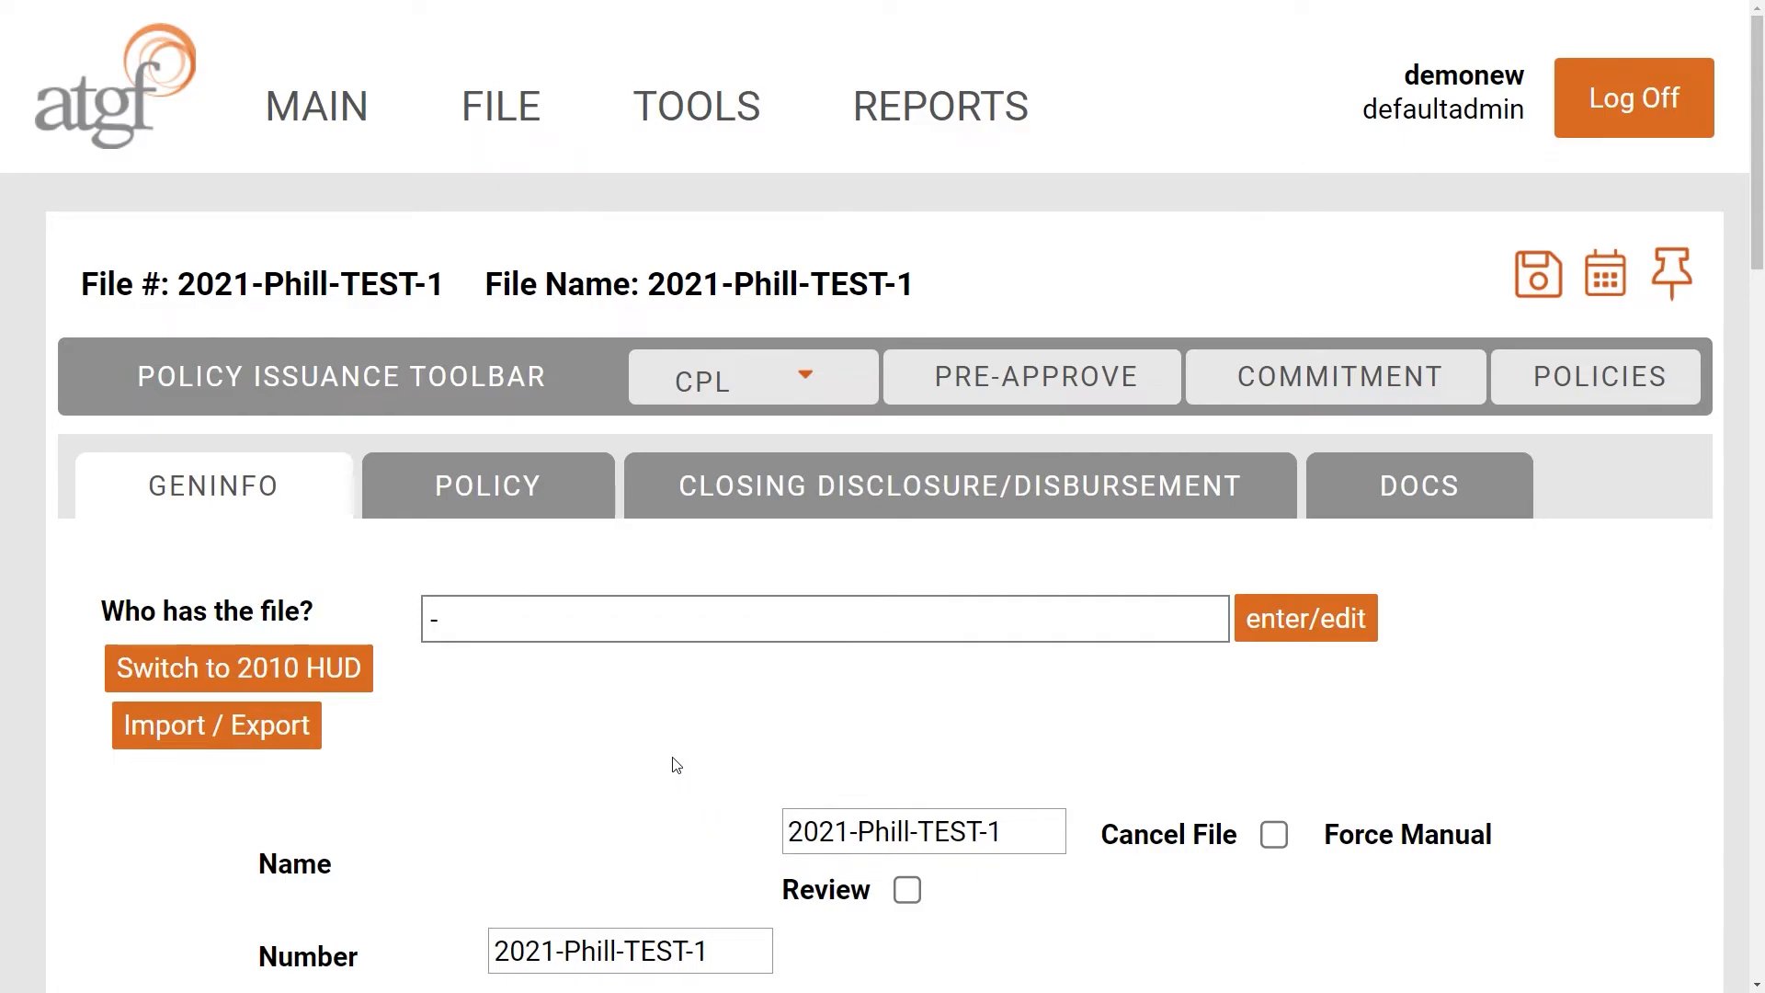
- From the file-holder dialog's All Staff list, add a new staff member and open Select a User
left_click(1324, 630)
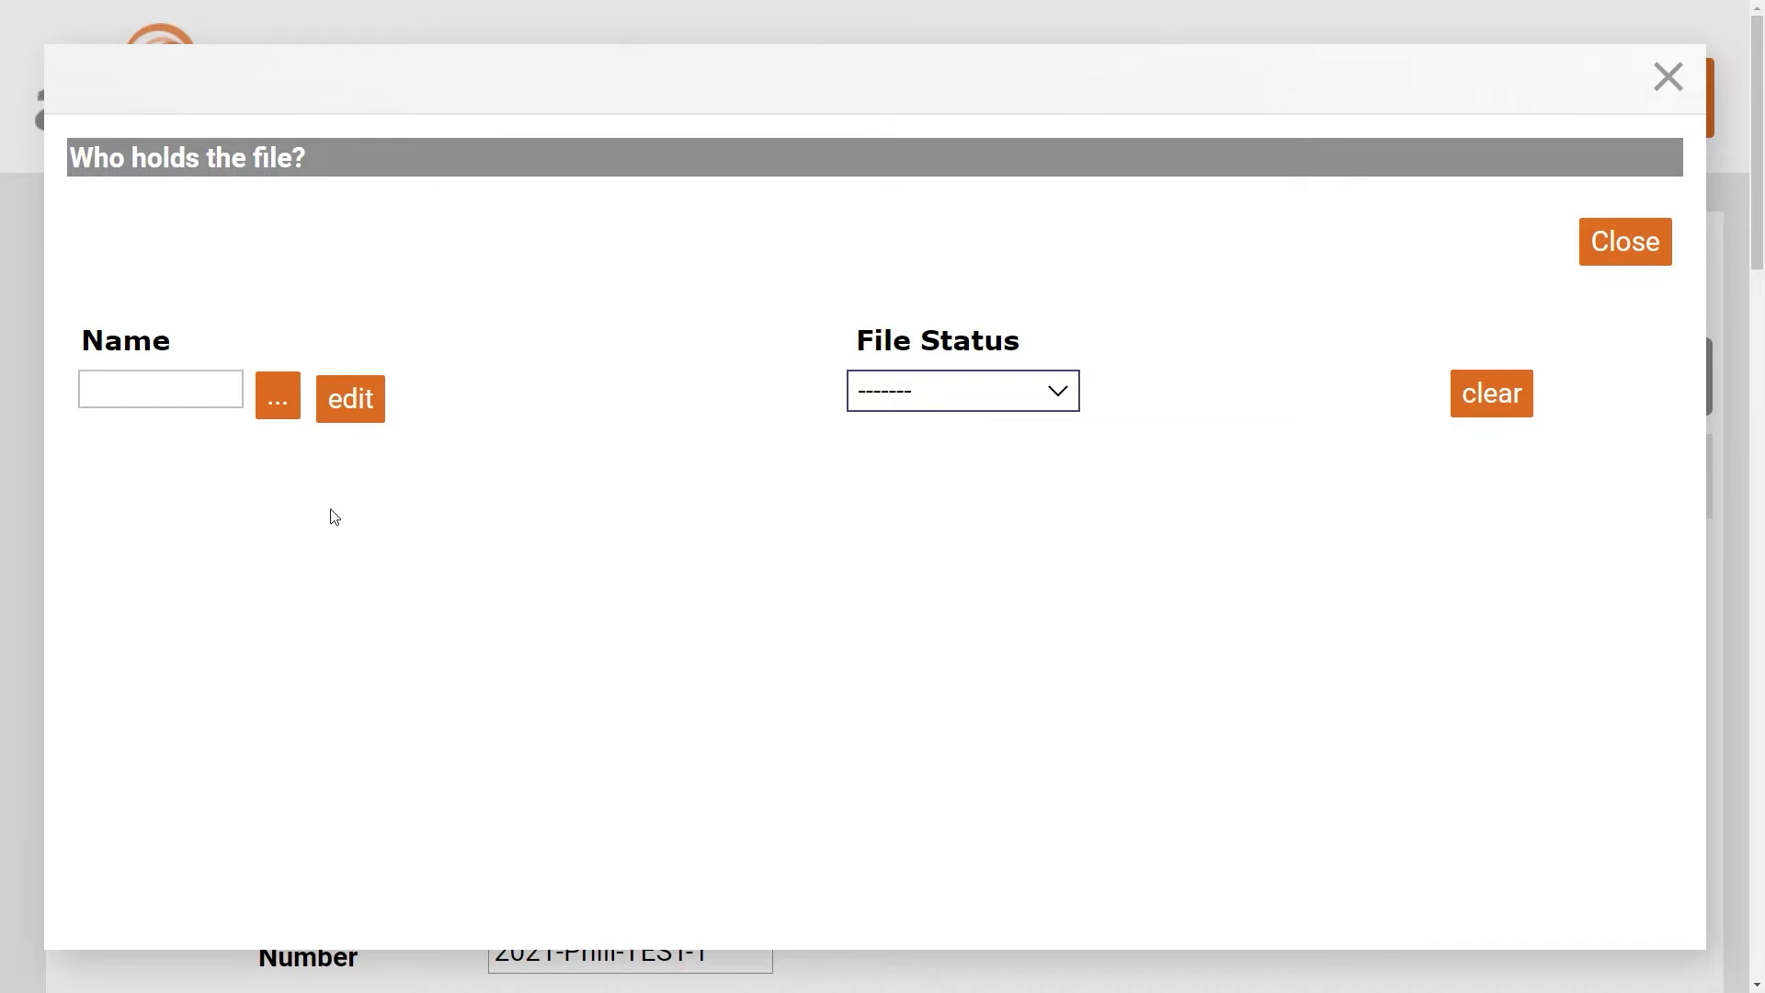
left_click(277, 399)
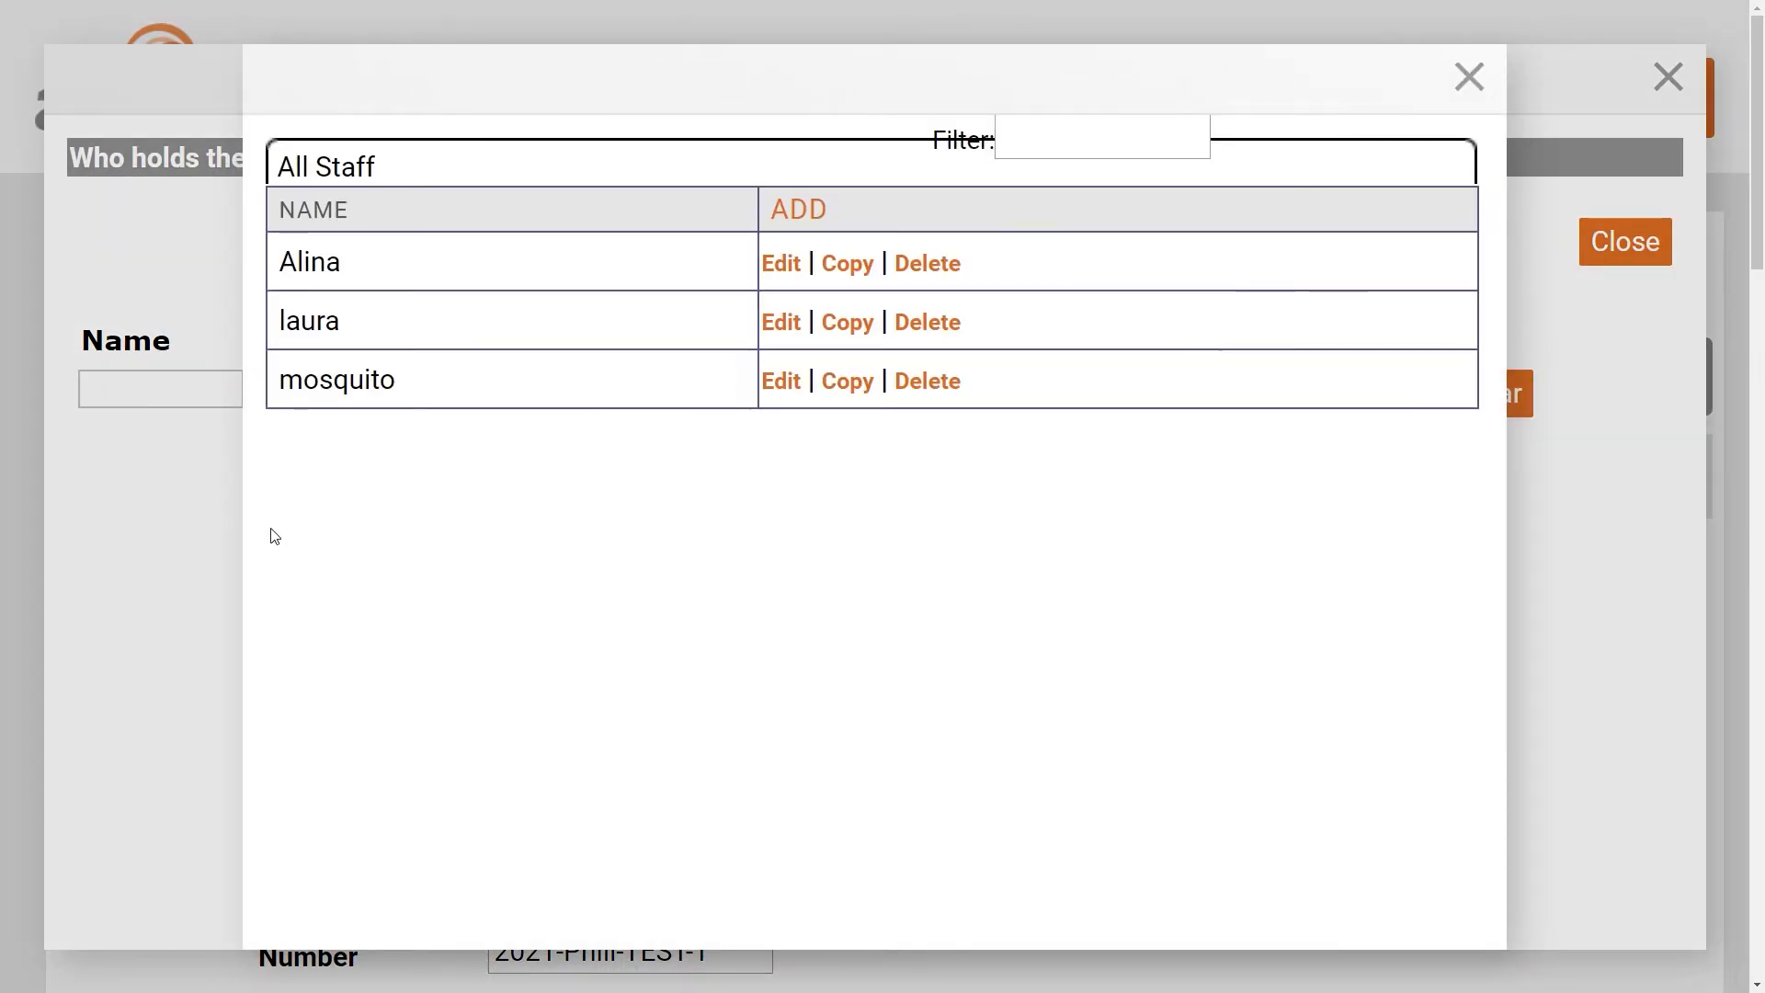
left_click(791, 209)
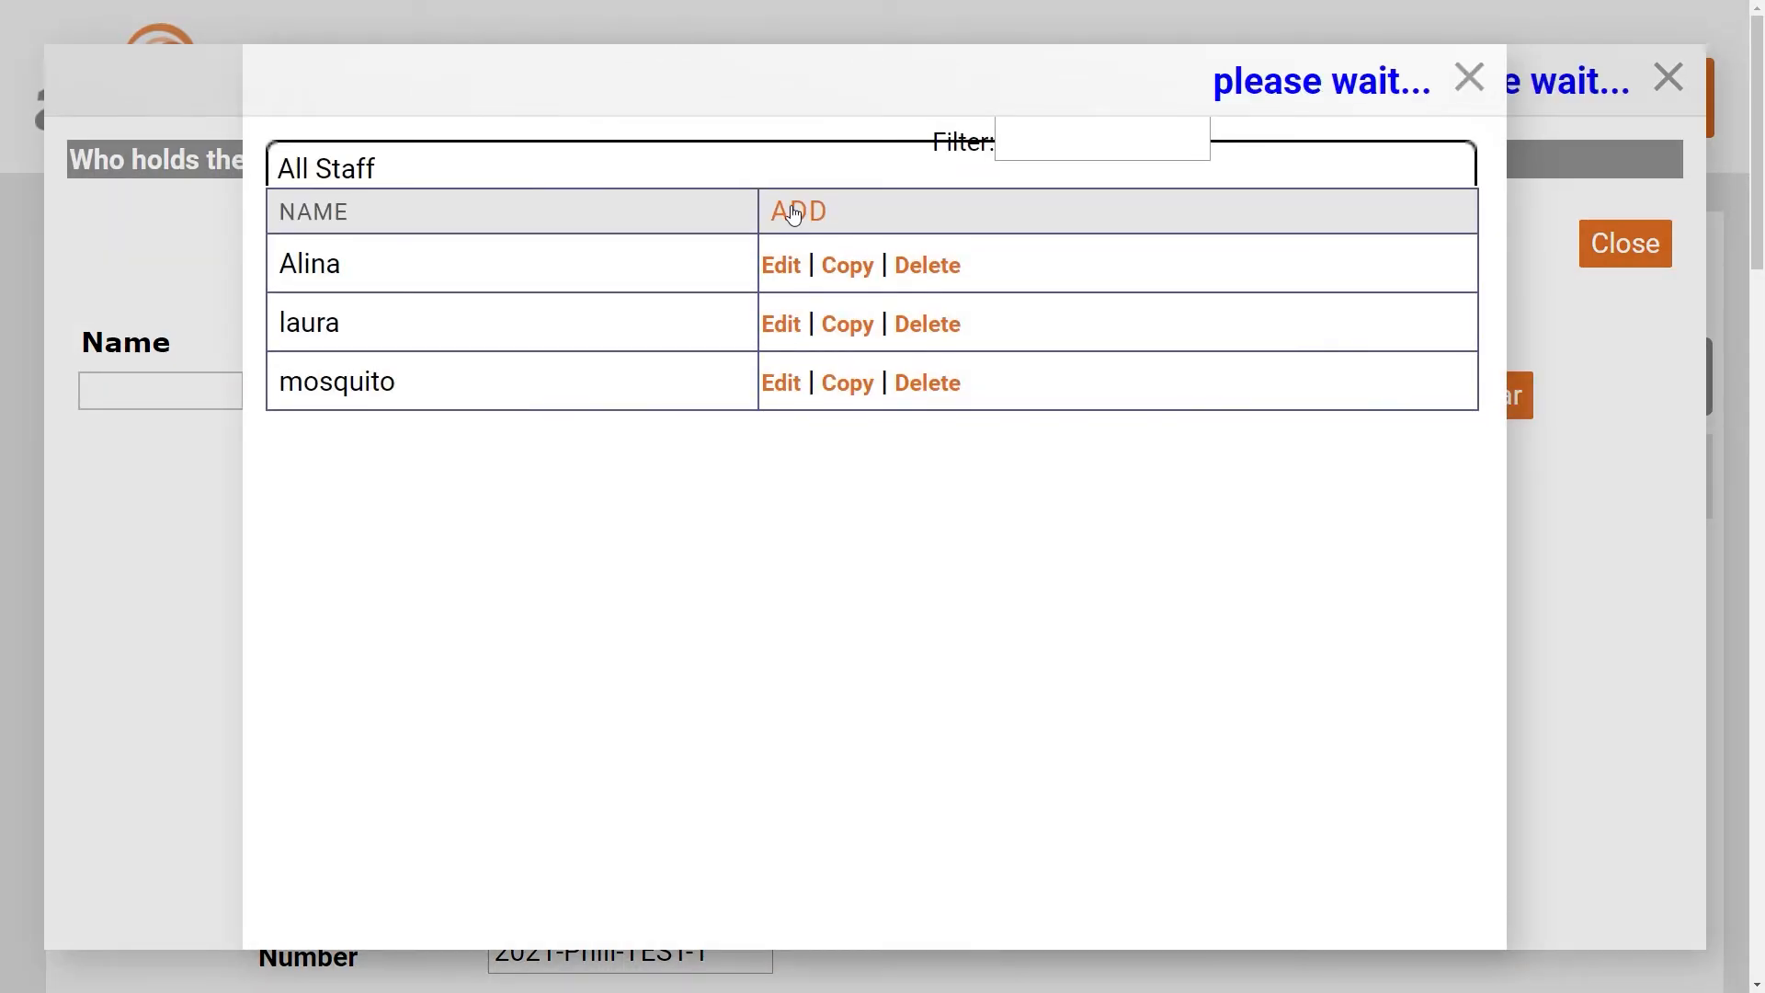
left_click(906, 490)
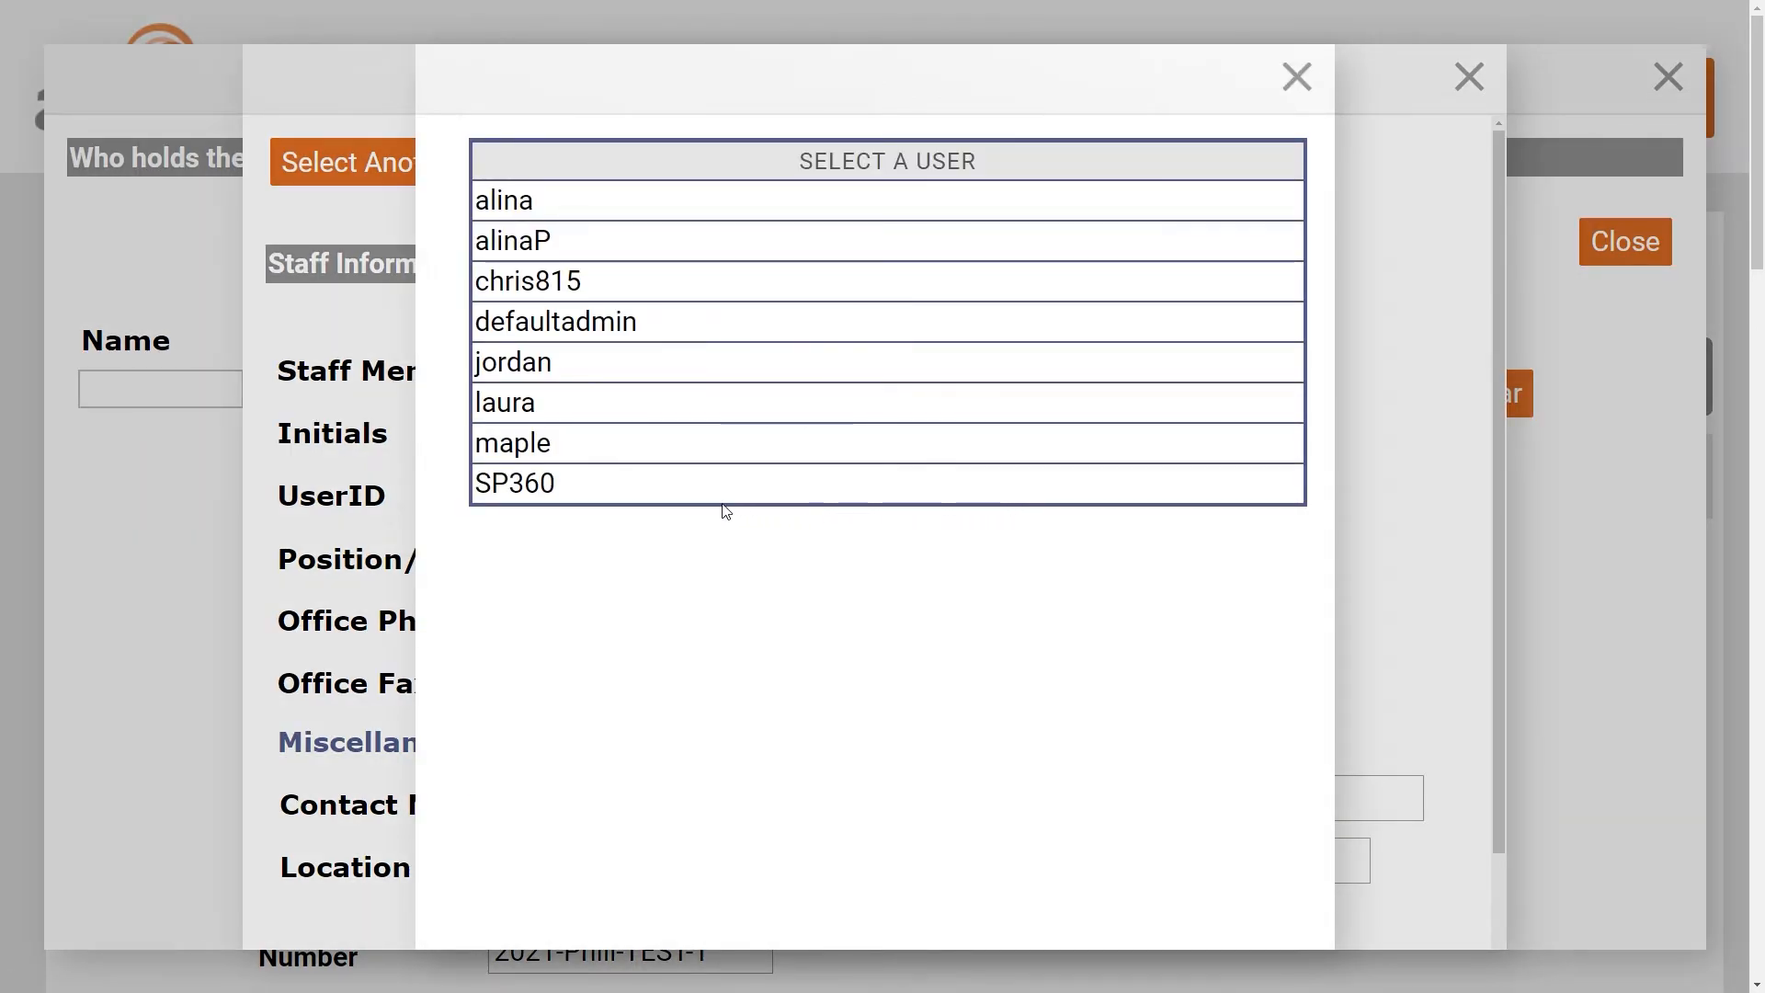
- Link the user account and enter the staff member's name, initials, Examiner title and office phone
left_click(549, 410)
left_click(808, 378)
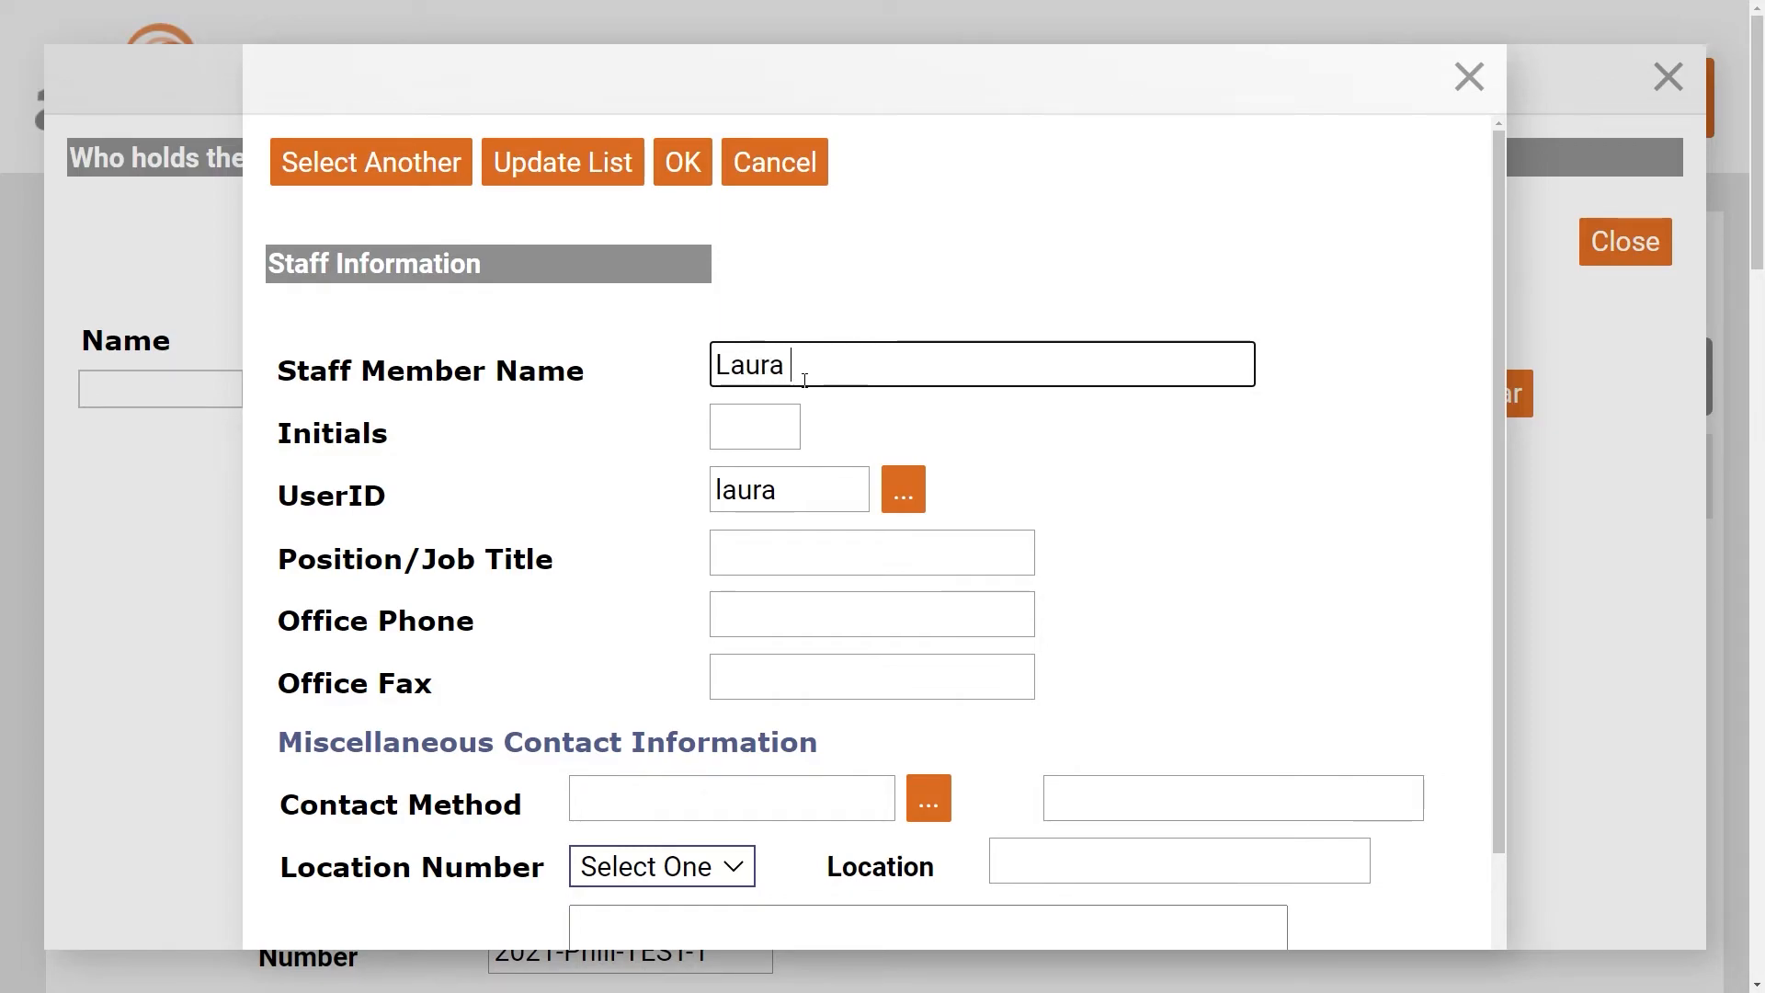
key("Tab")
type("LJ")
key("Tab")
key("Tab")
key("Tab")
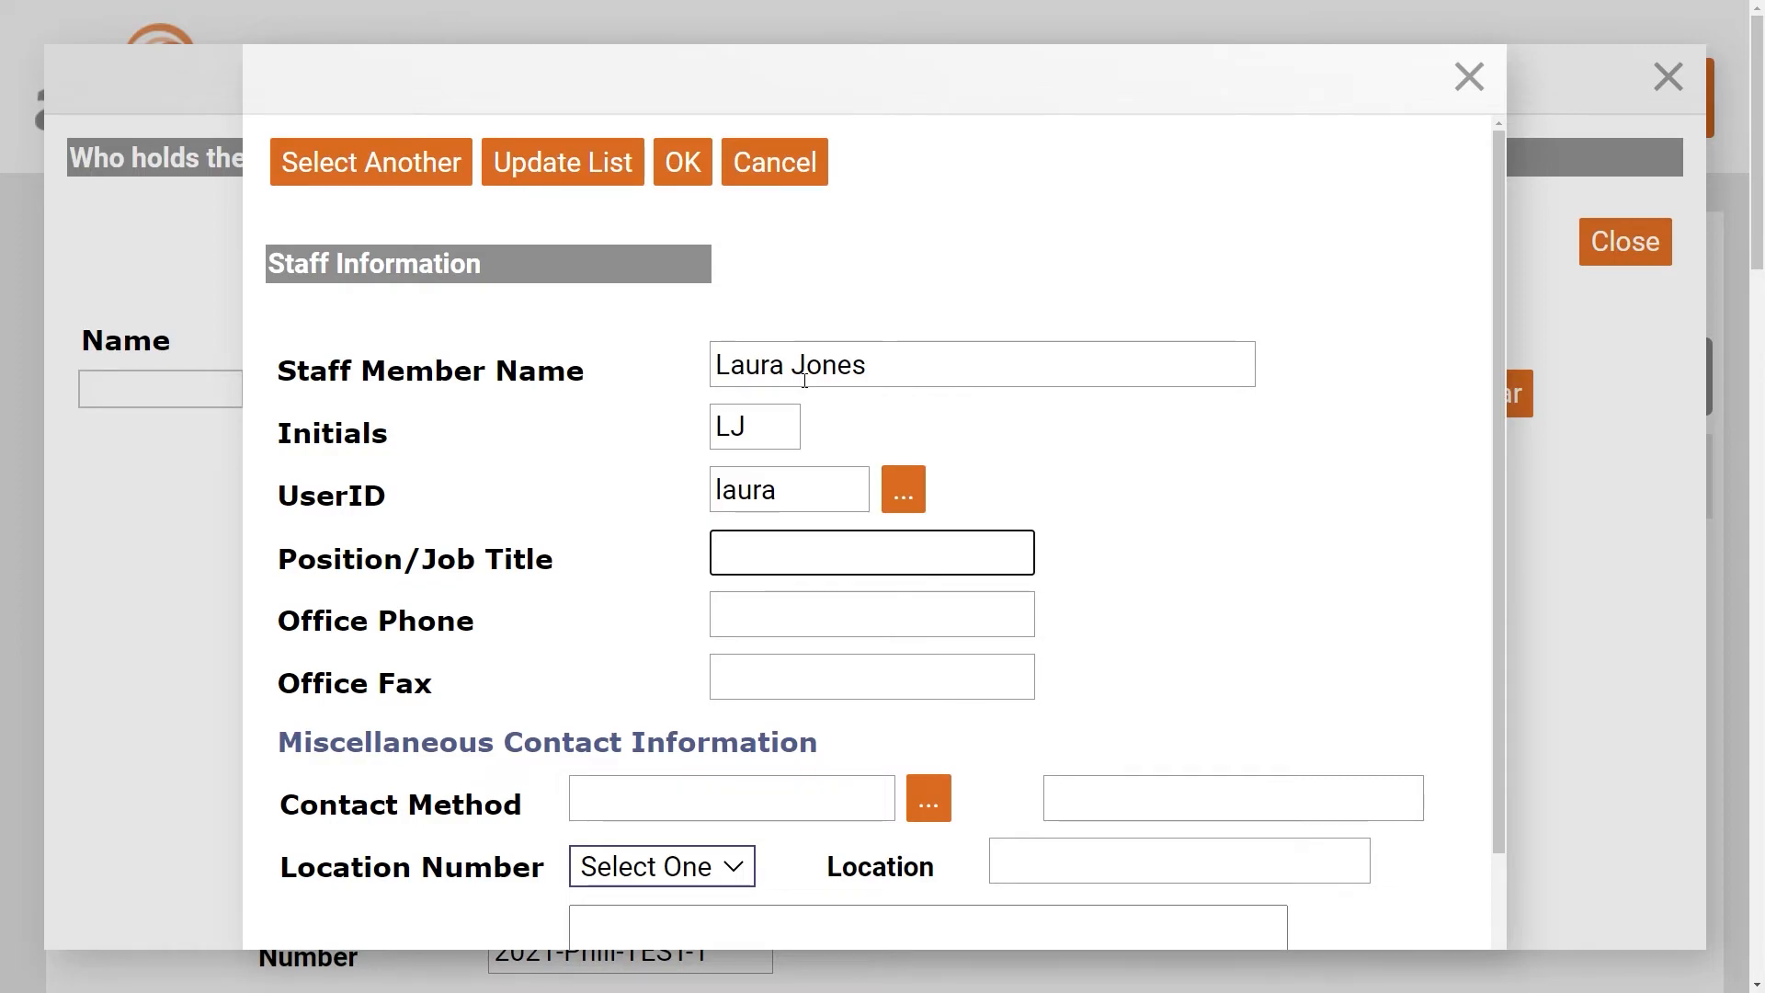
type("Examiner")
key("Tab")
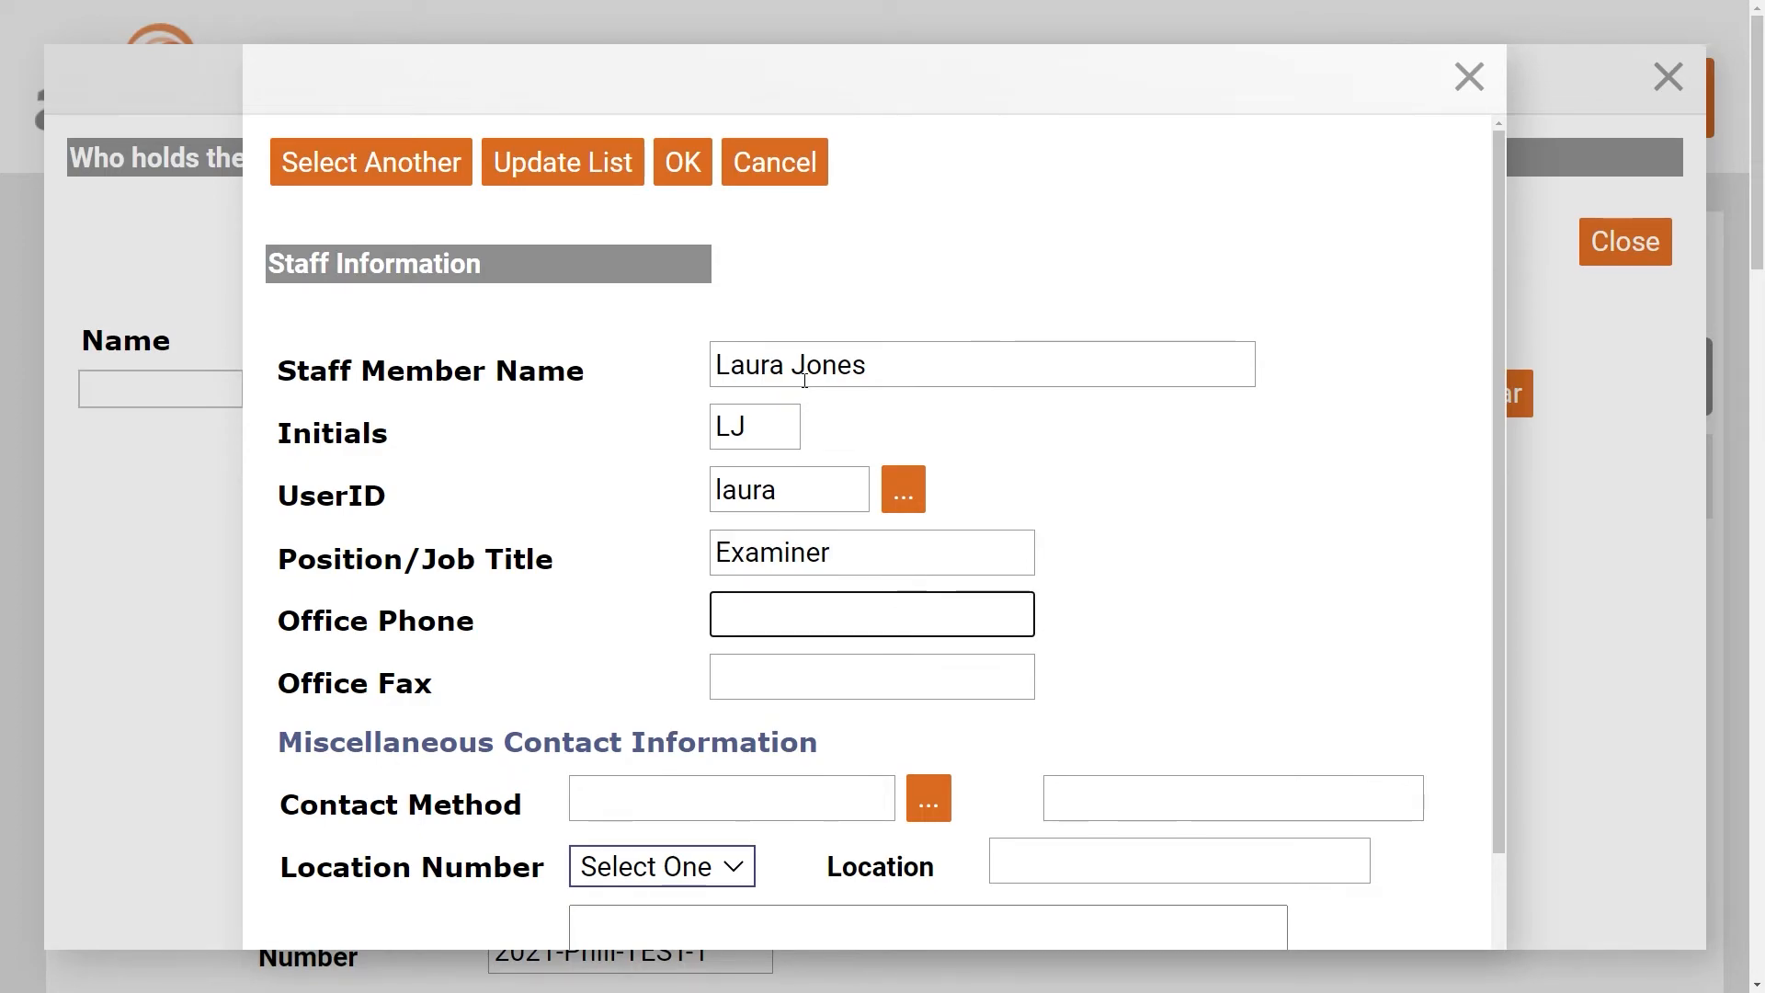
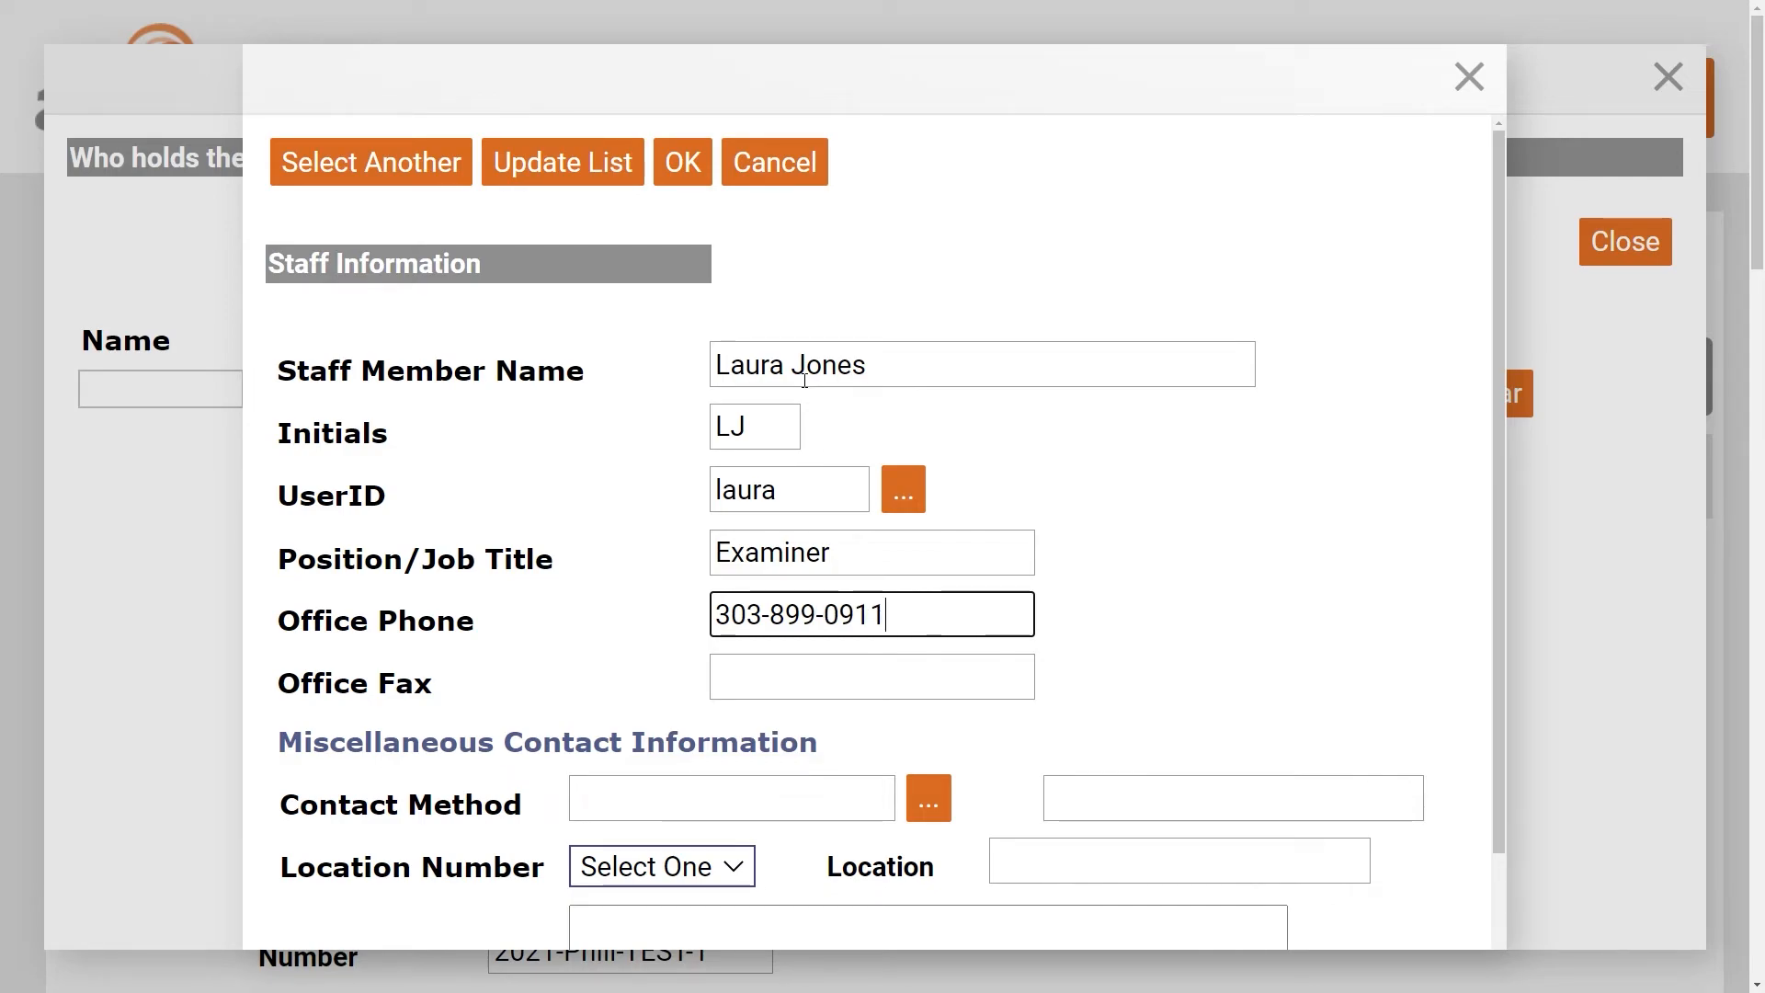
- Set contact method Work Phone, Location Number 1 and Location Denver, then save the staff member
left_click(927, 800)
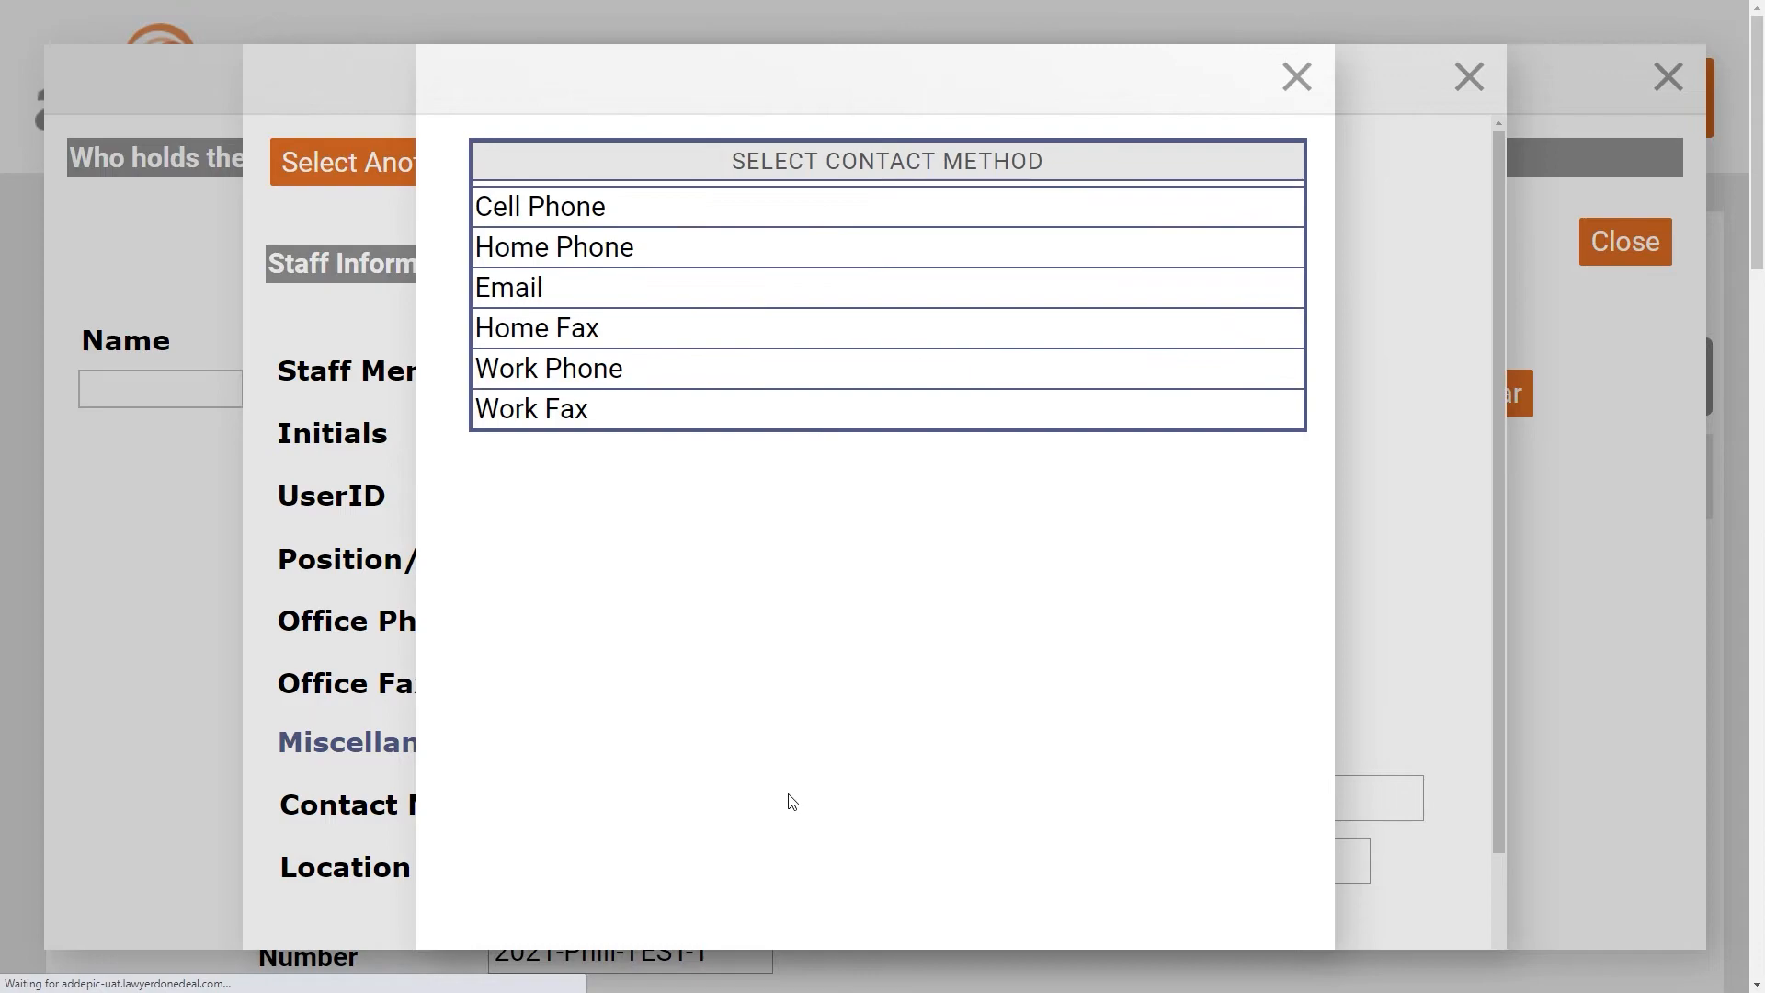
left_click(582, 371)
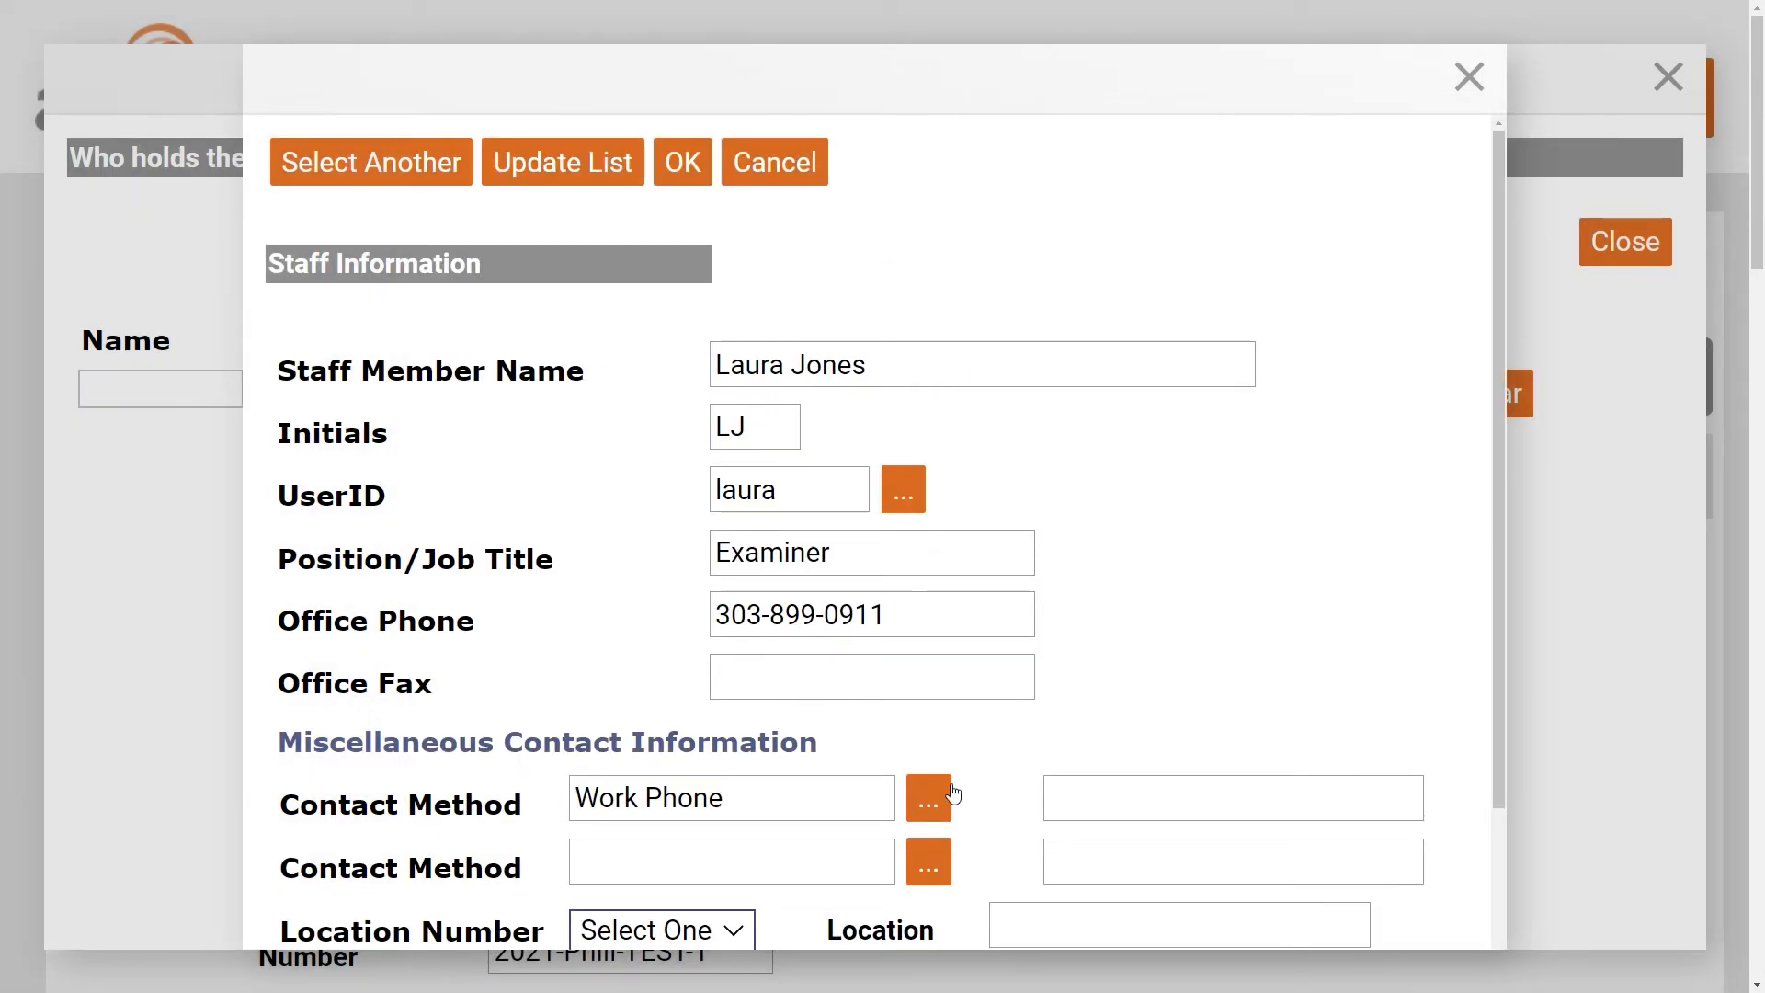
scroll(946, 782, "down", 2)
left_click(662, 777)
left_click(677, 851)
left_click(1106, 789)
type("Denver")
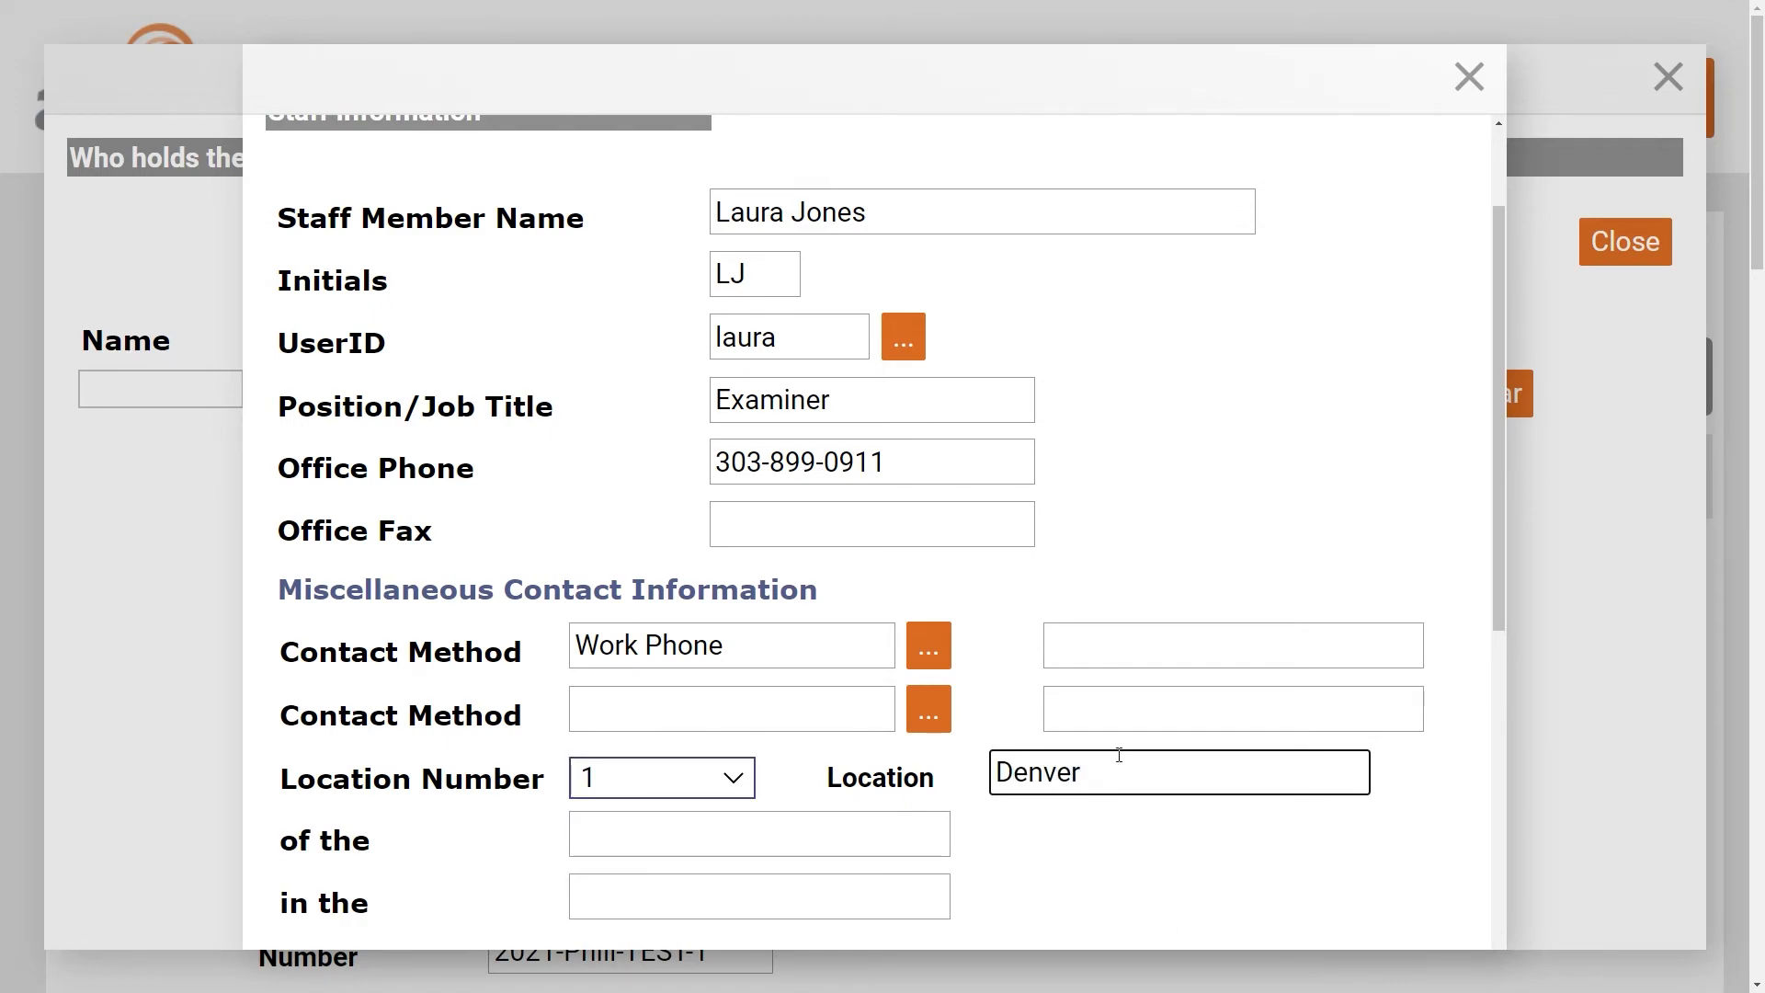
left_click(1081, 365)
scroll(1179, 431, "up", 2)
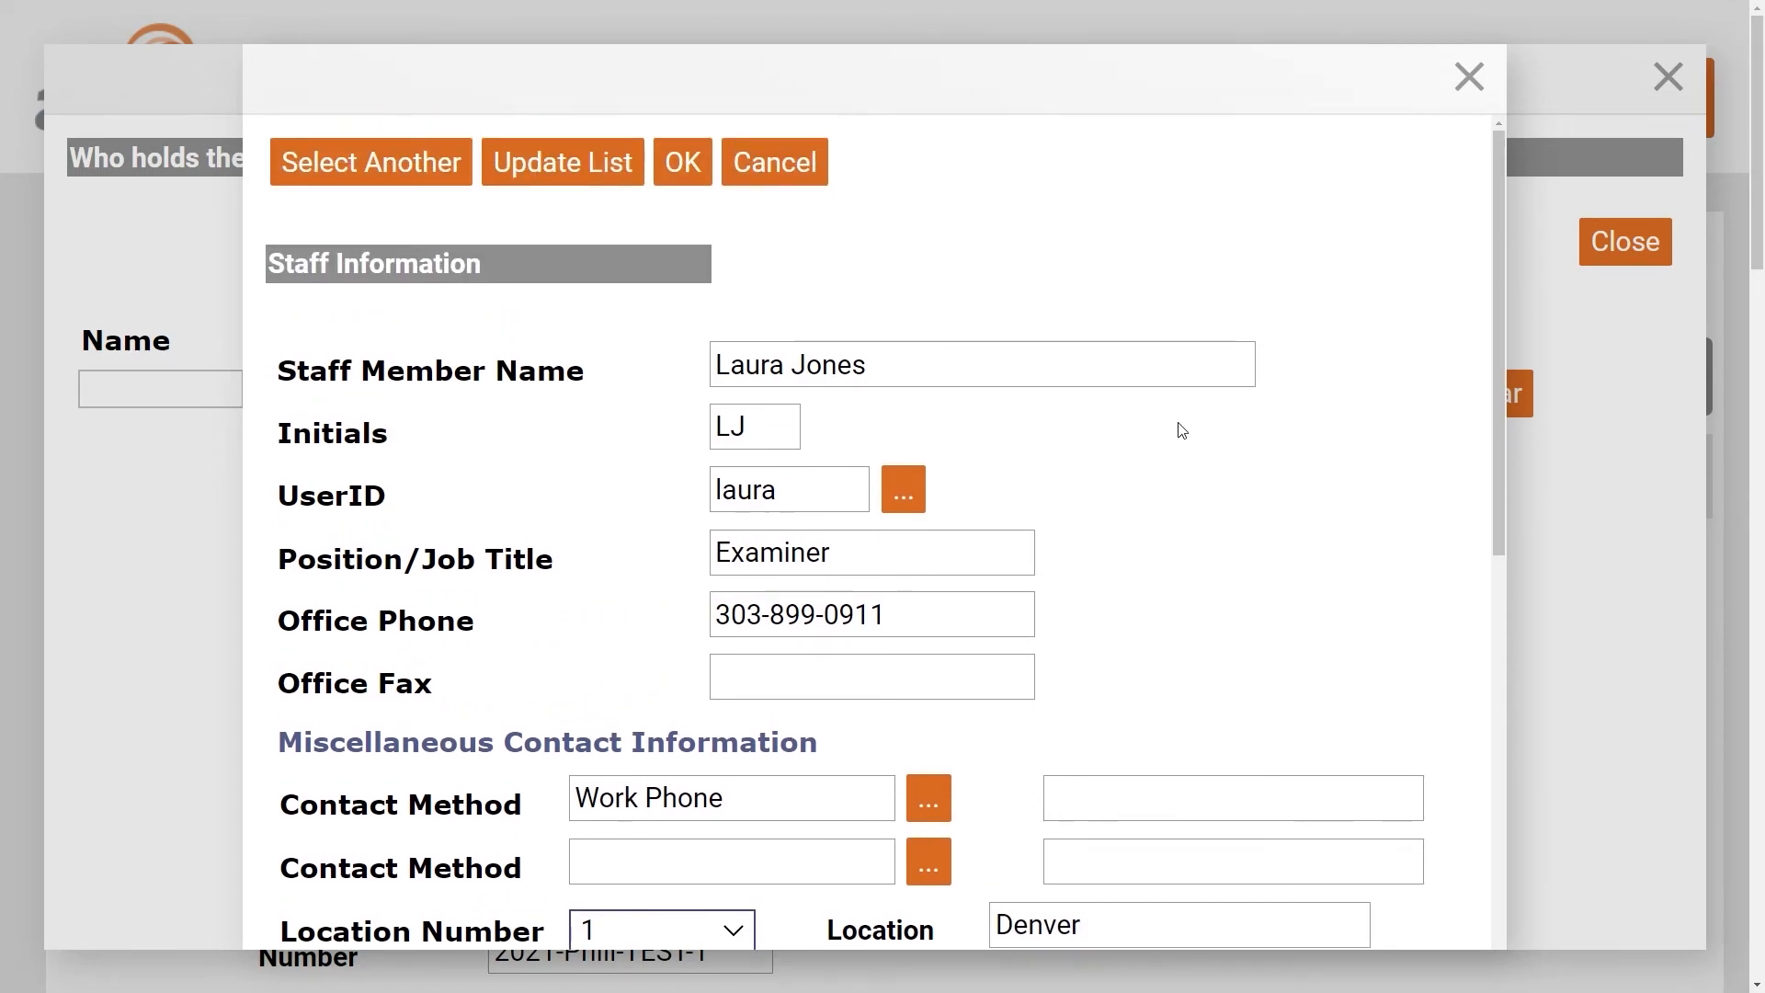
left_click(677, 171)
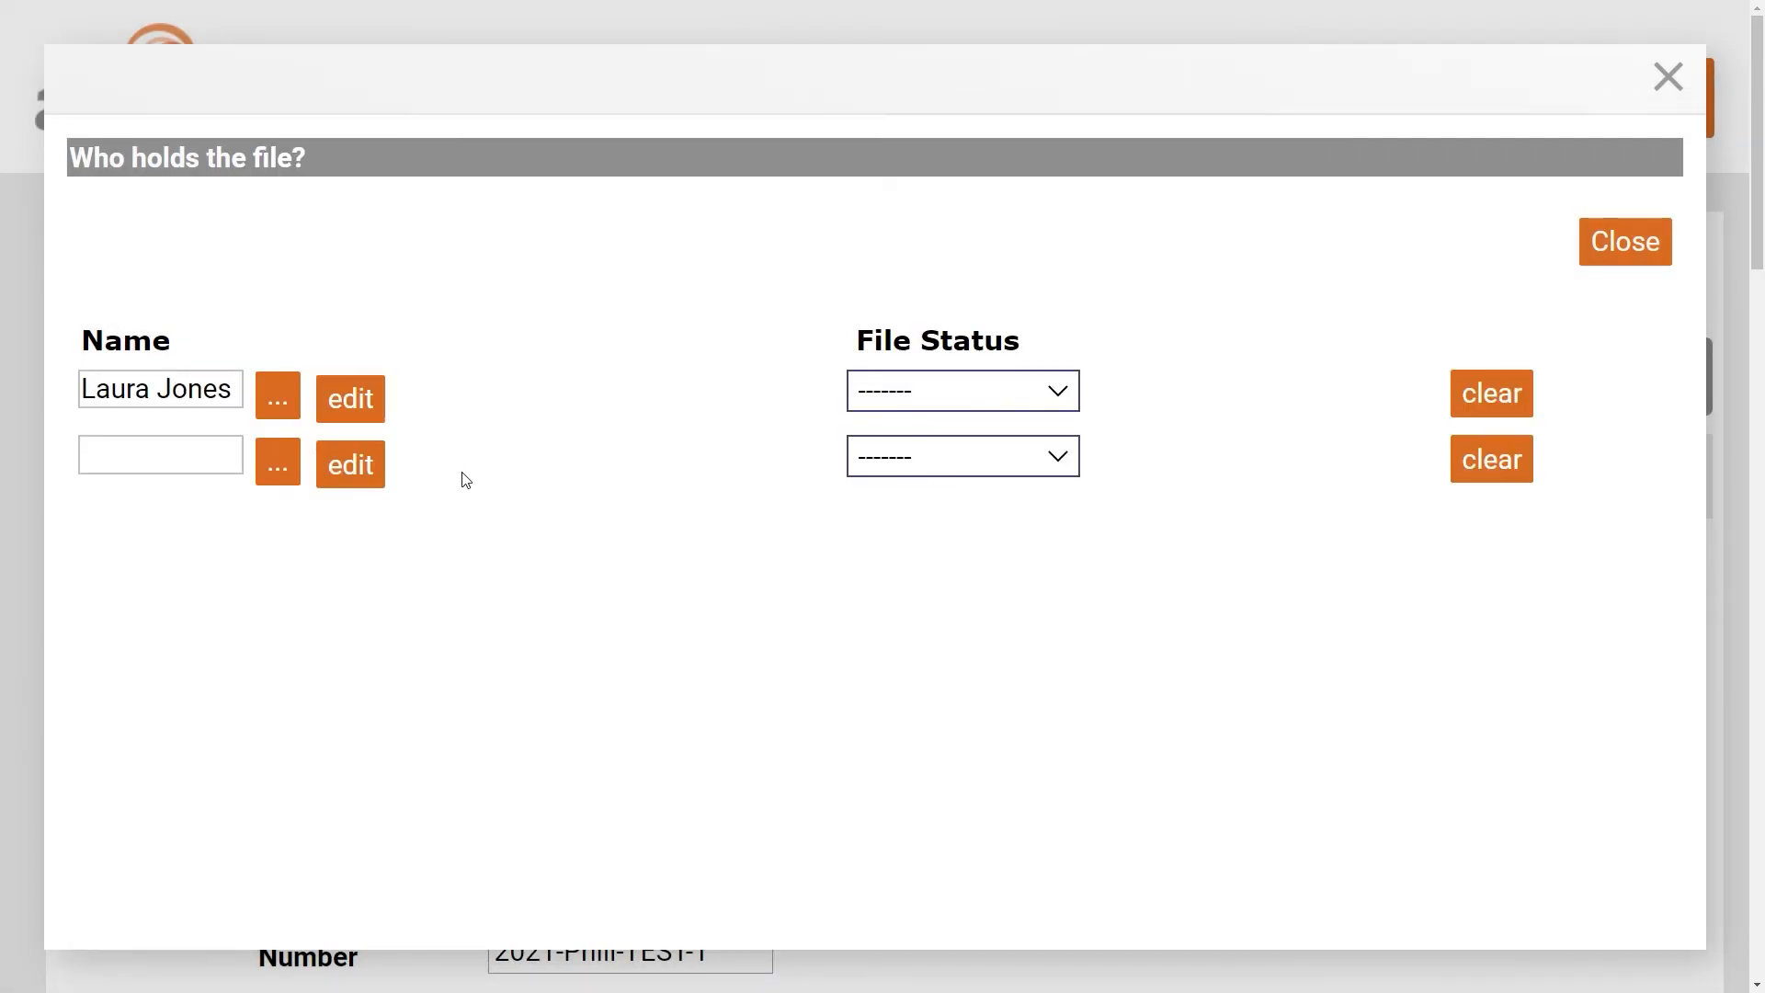
- Assign the new staff member as file holder with File Status Order Entry and close the dialog
left_click(278, 409)
left_click(489, 327)
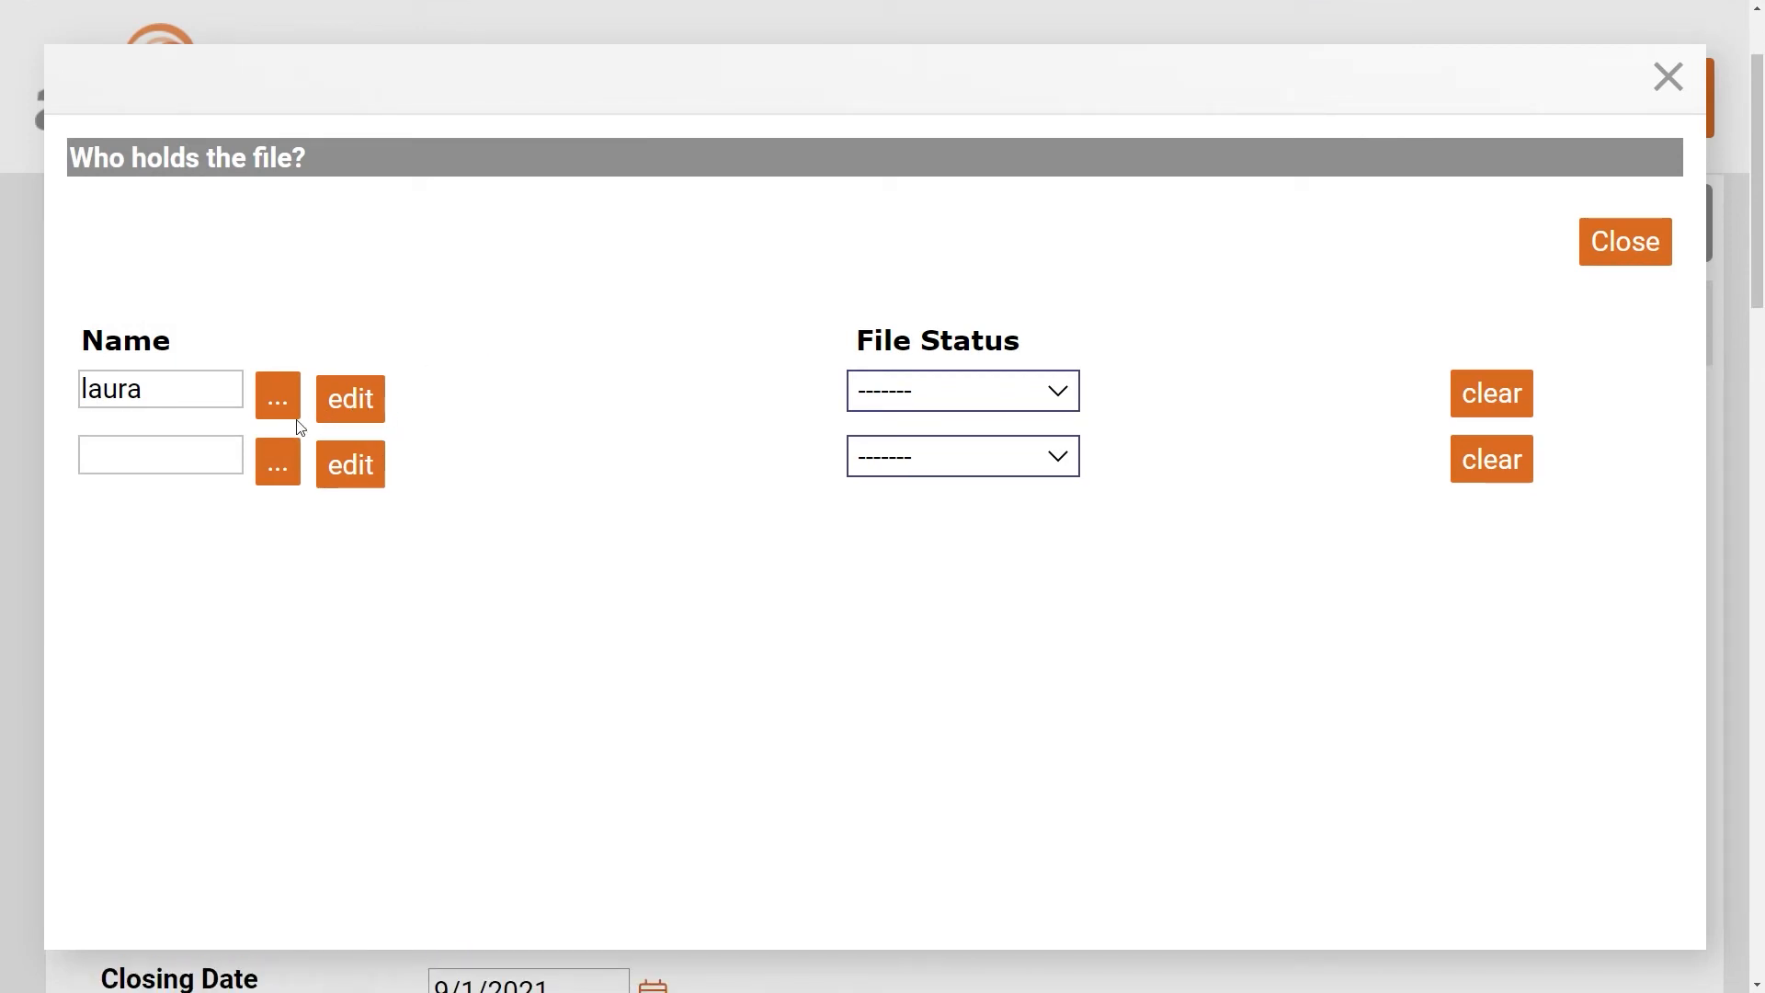
left_click(1063, 401)
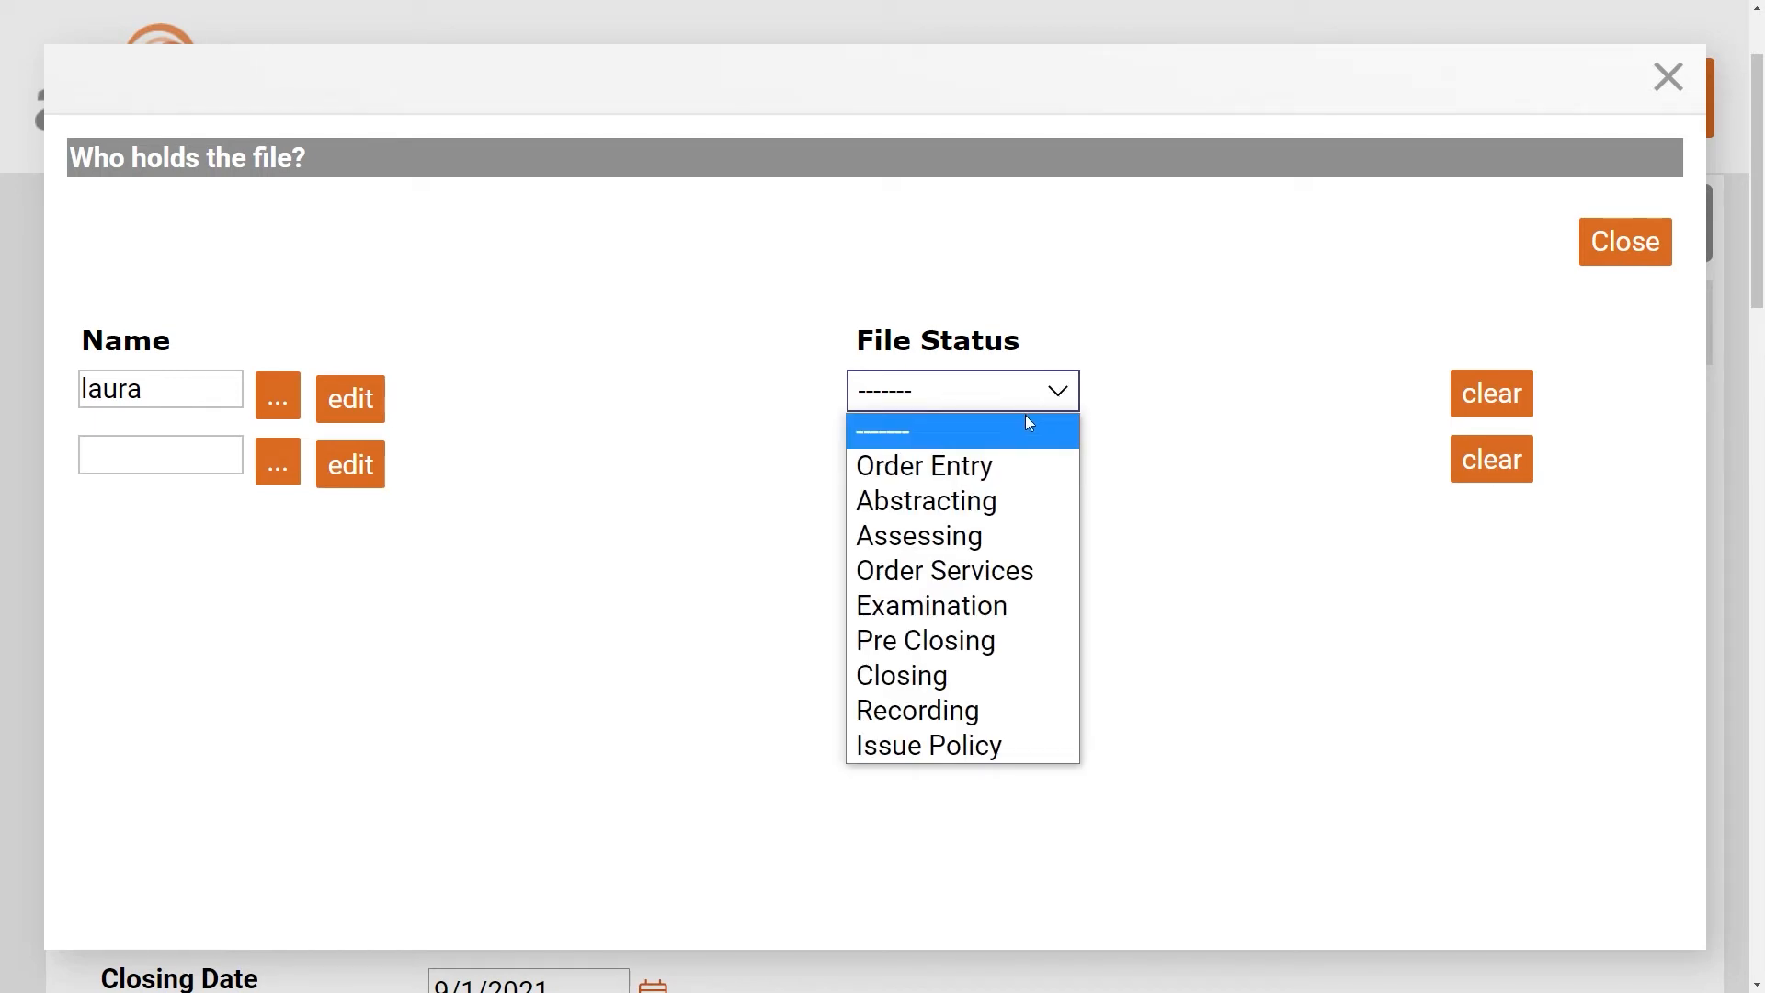
left_click(977, 471)
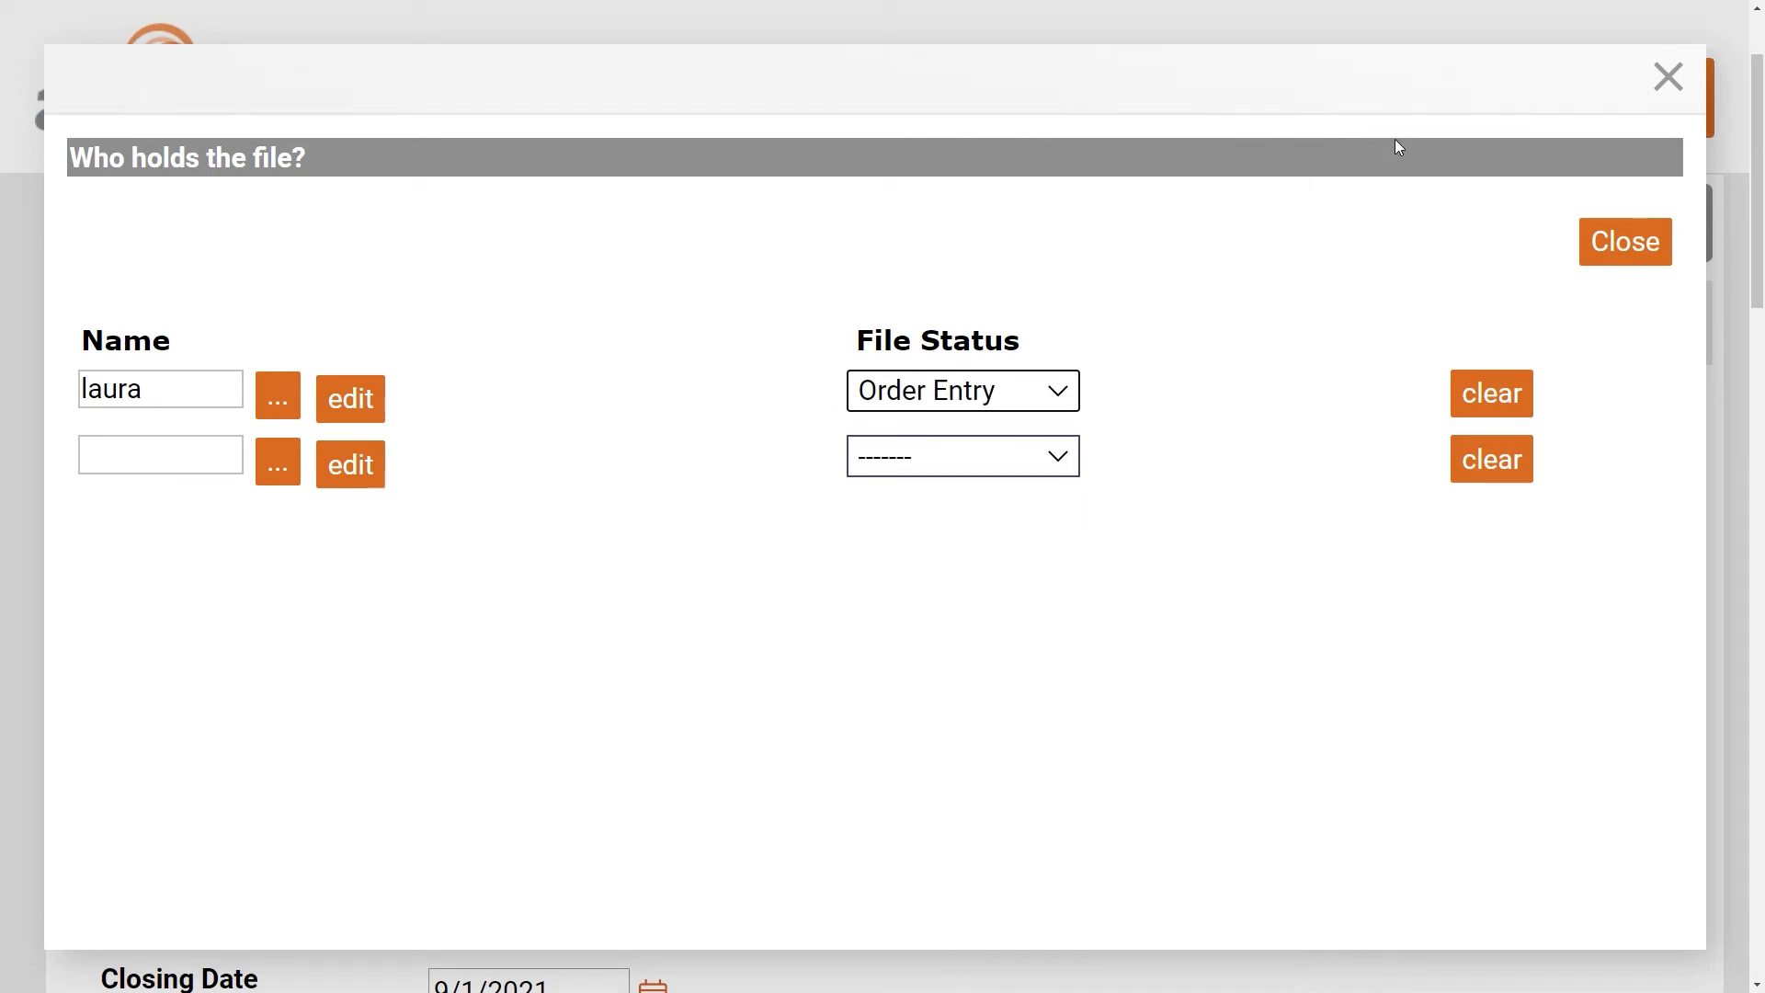
left_click(1640, 257)
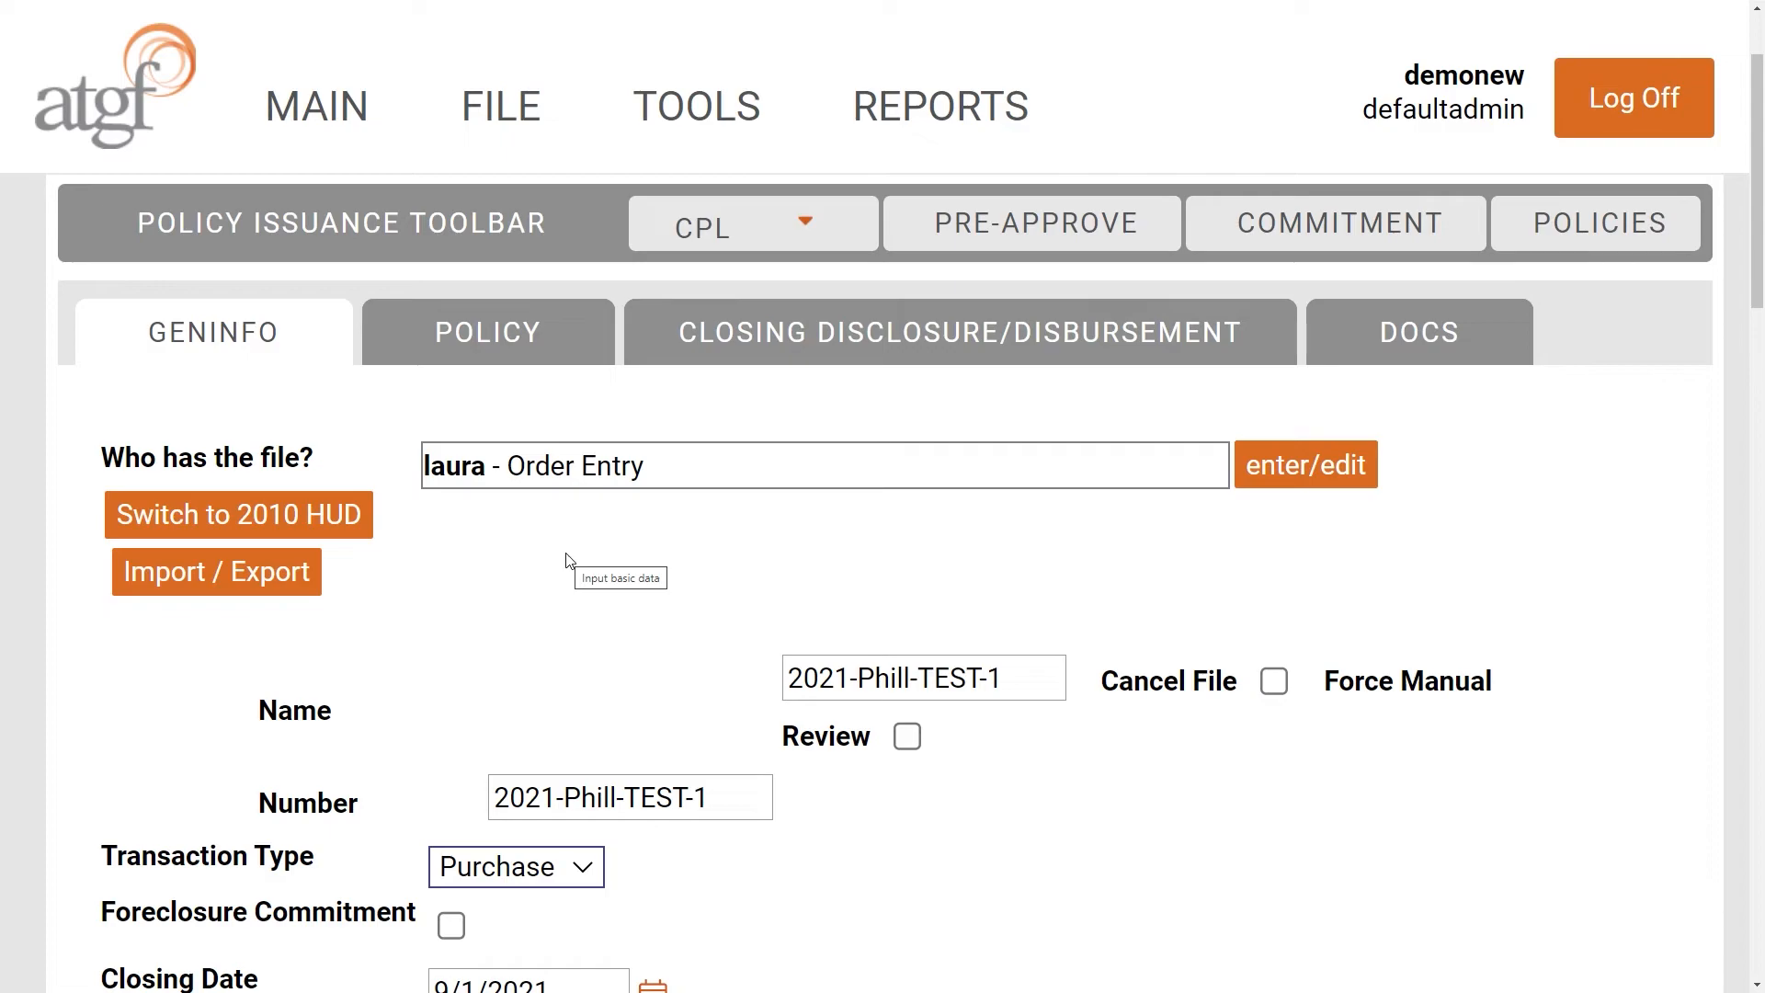
left_click(1321, 465)
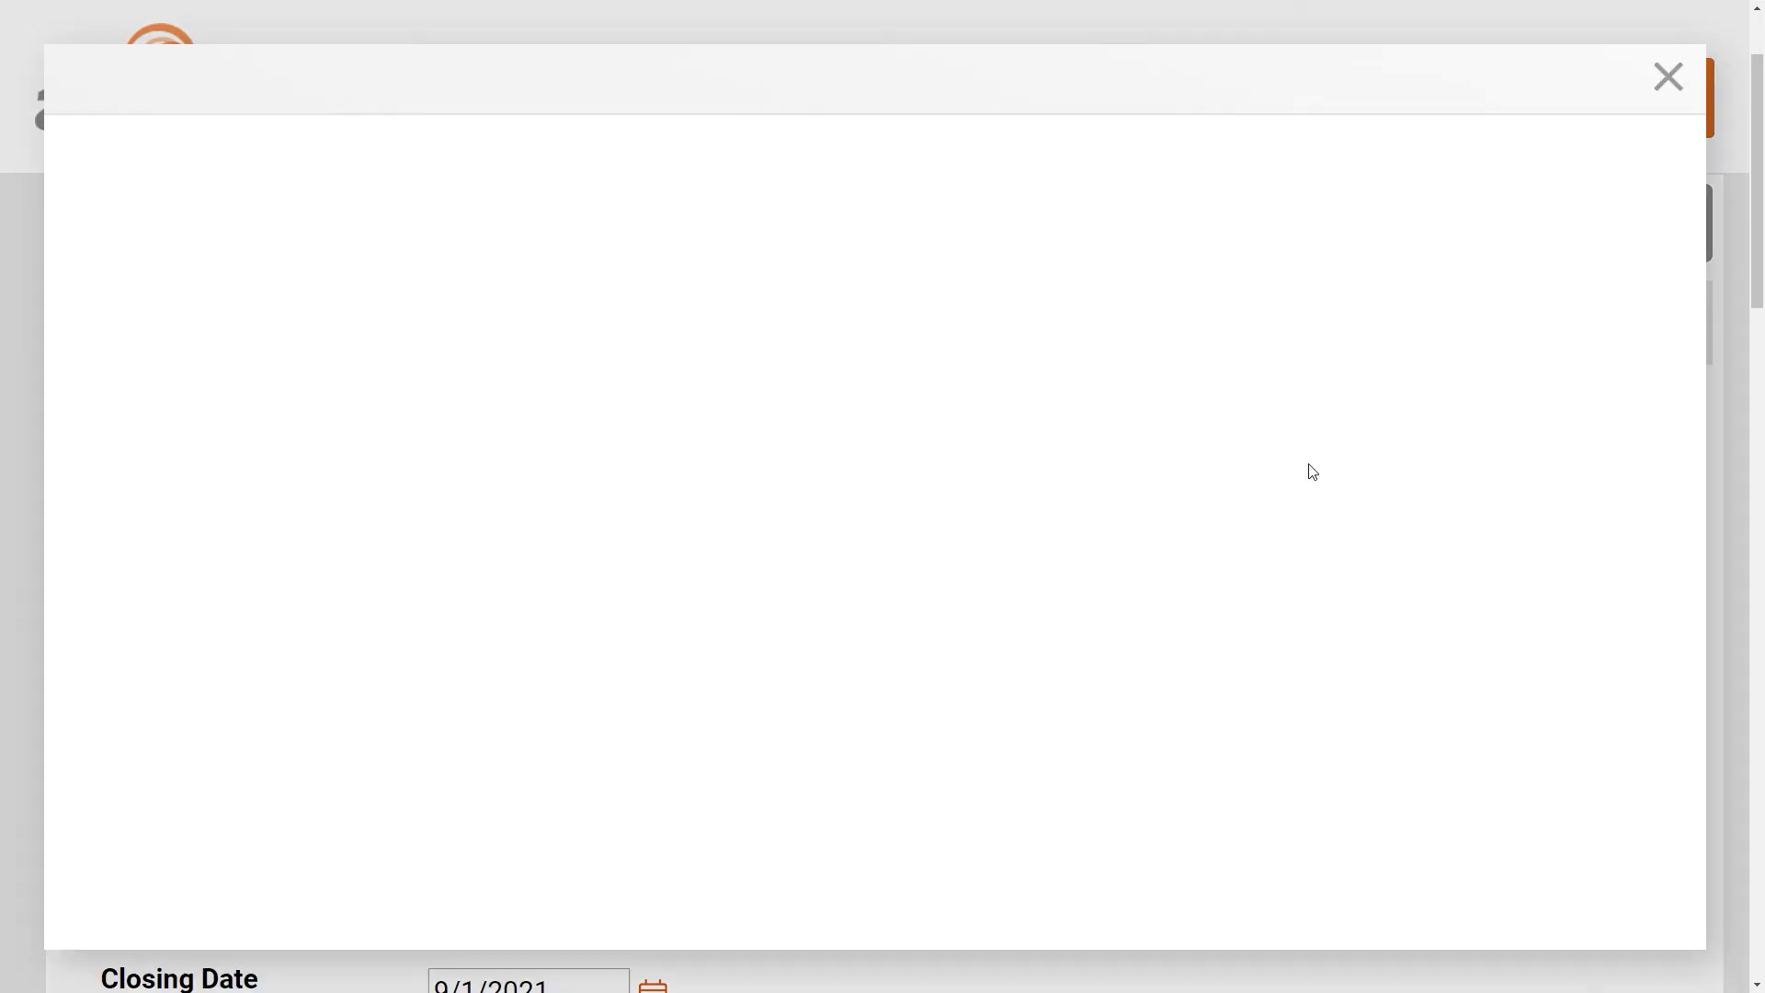
left_click(1056, 460)
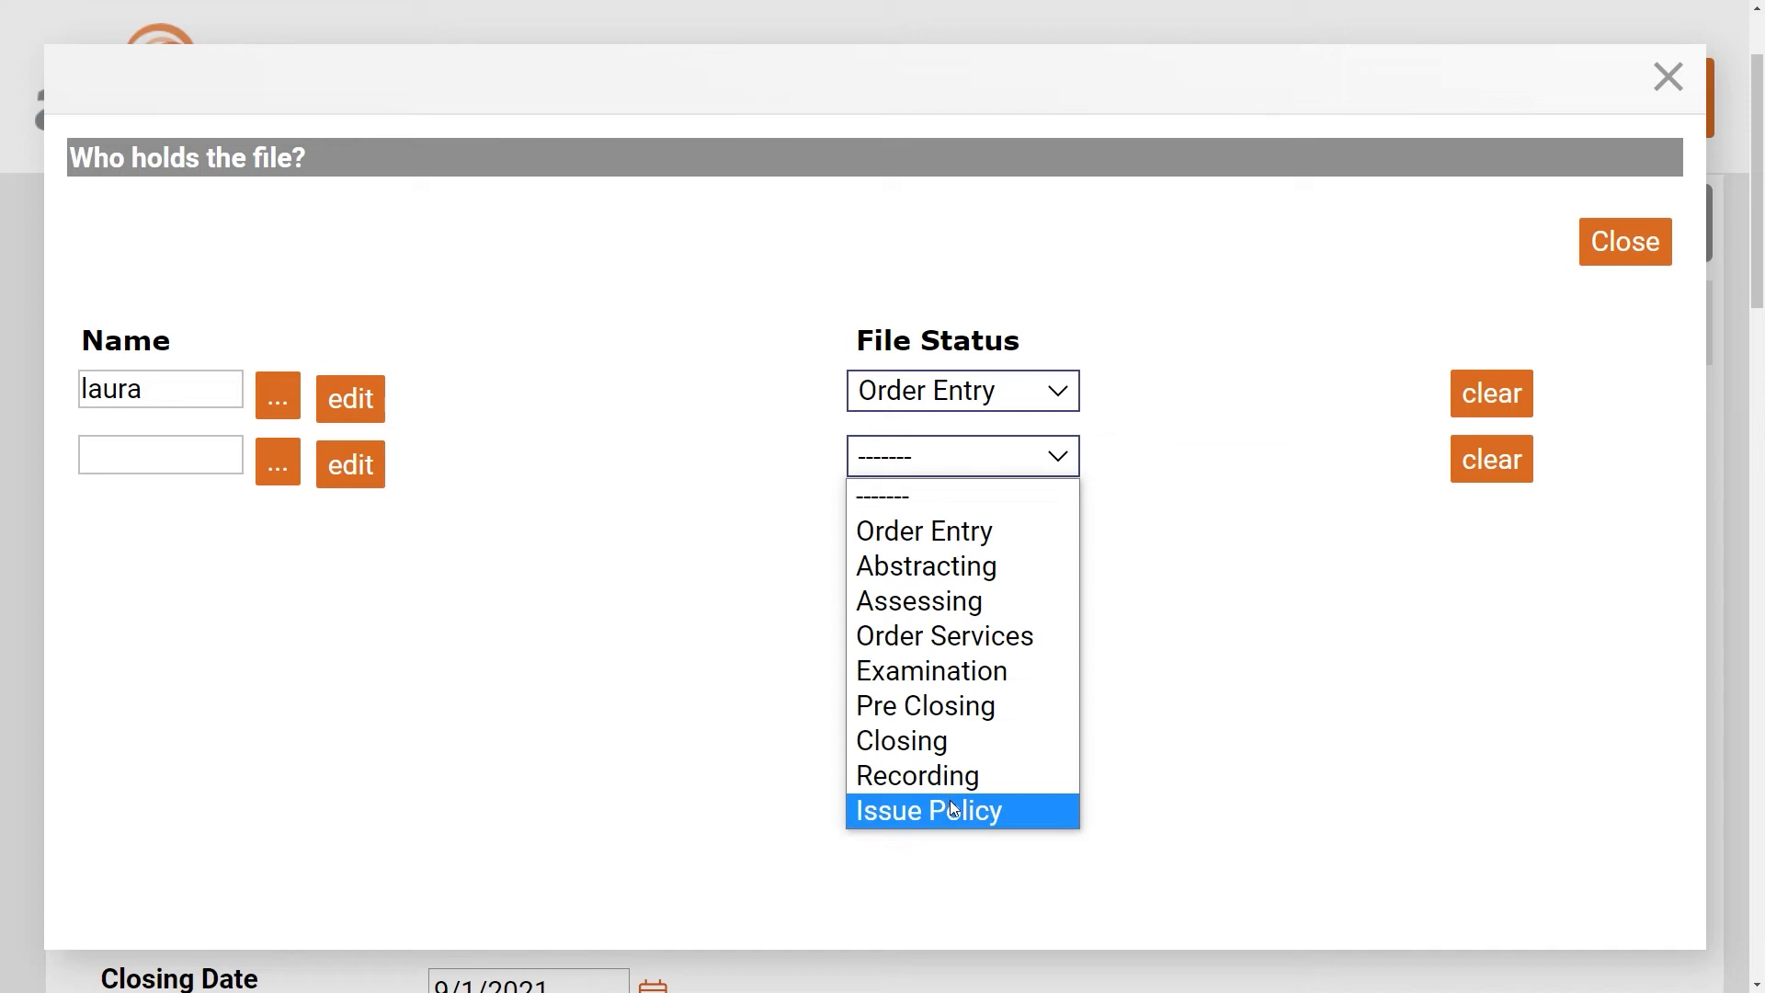
left_click(1298, 771)
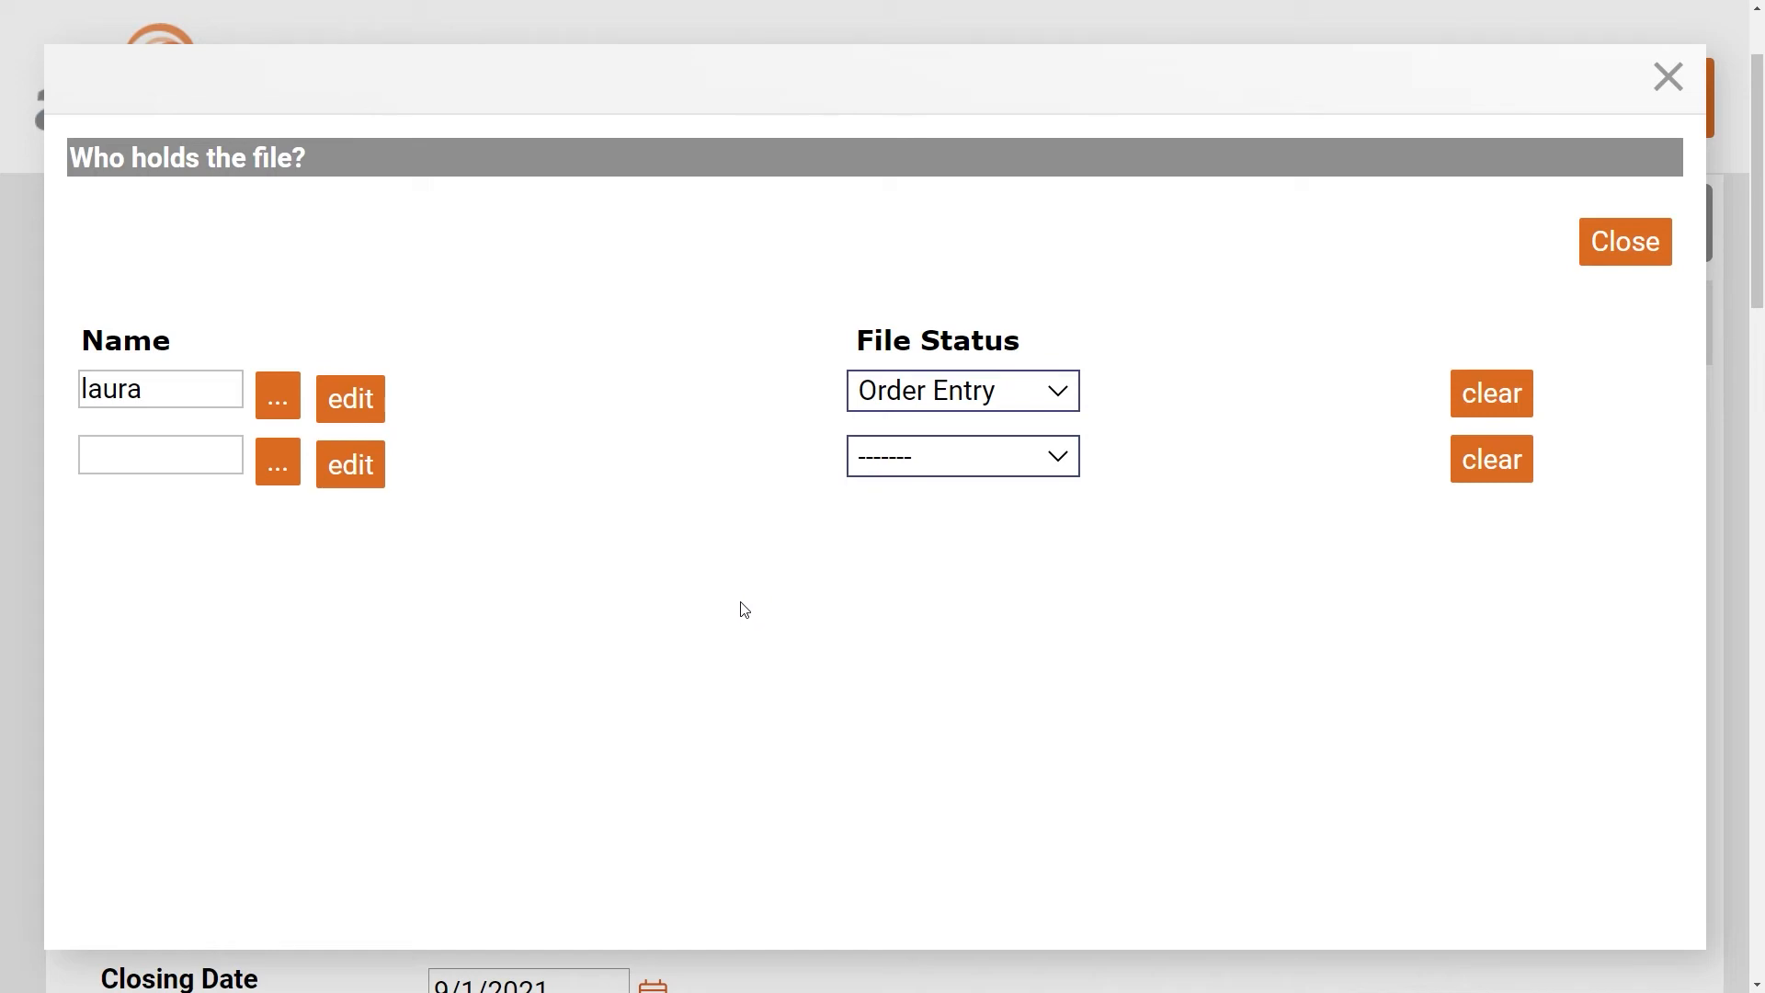
left_click(1623, 257)
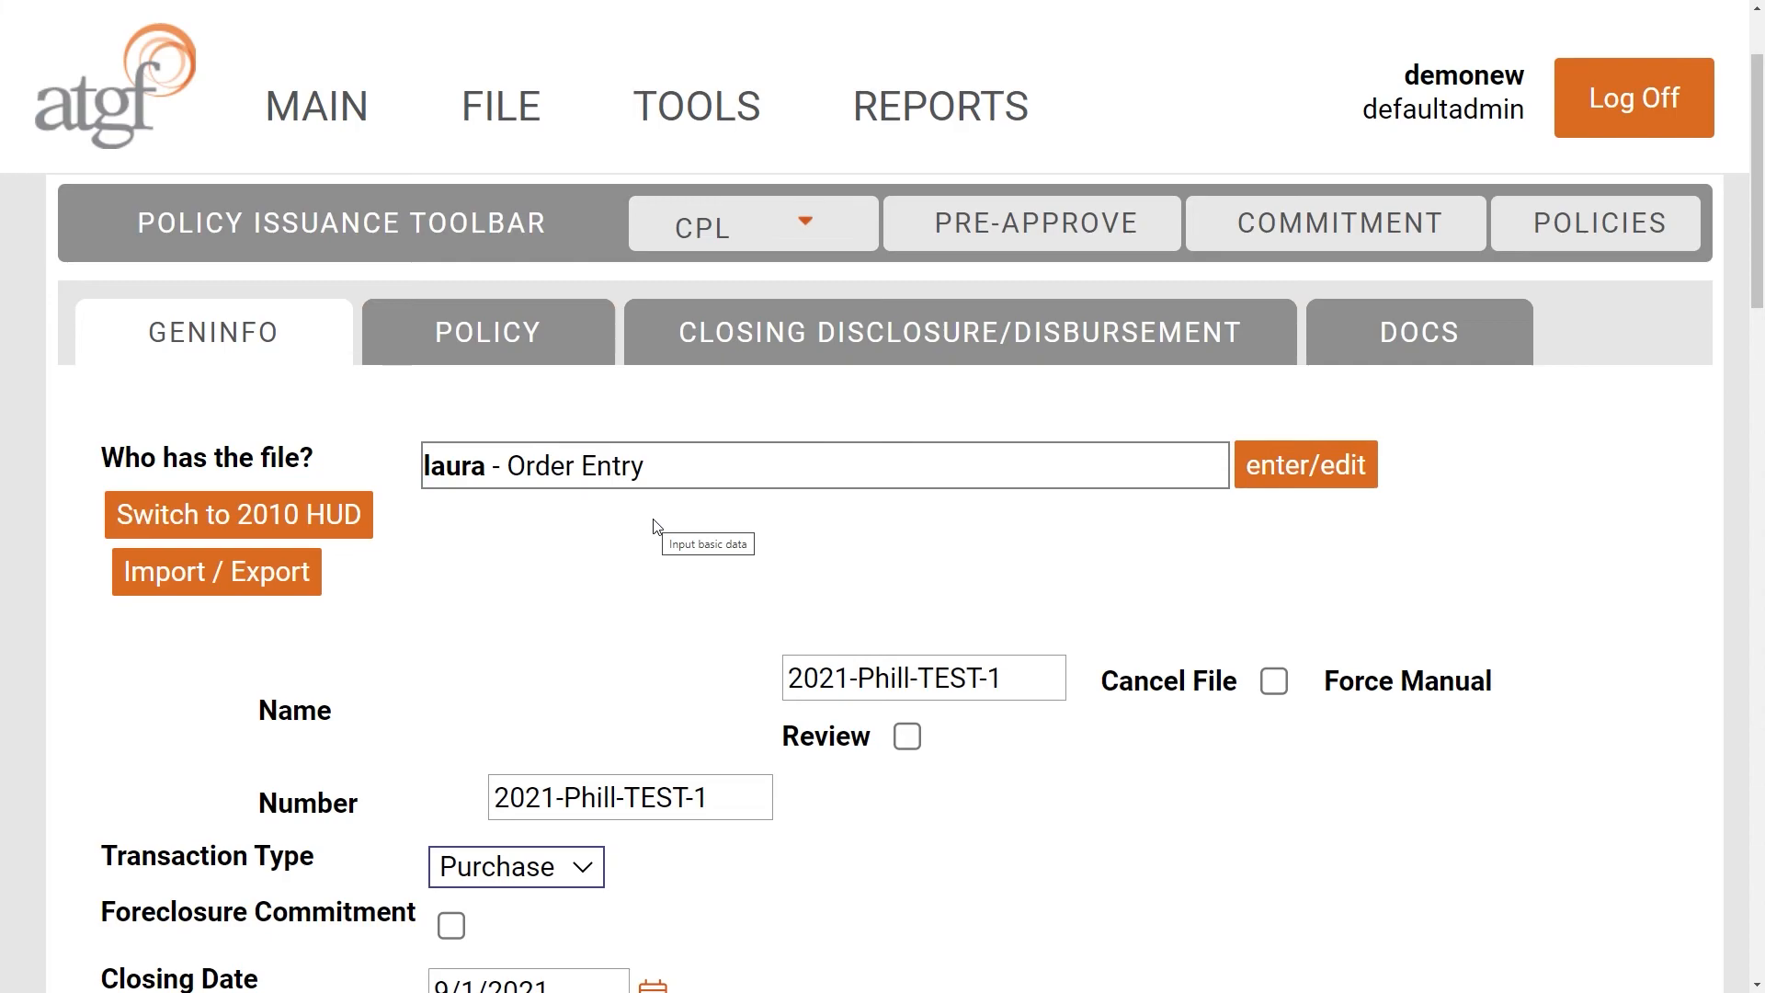
left_click(222, 526)
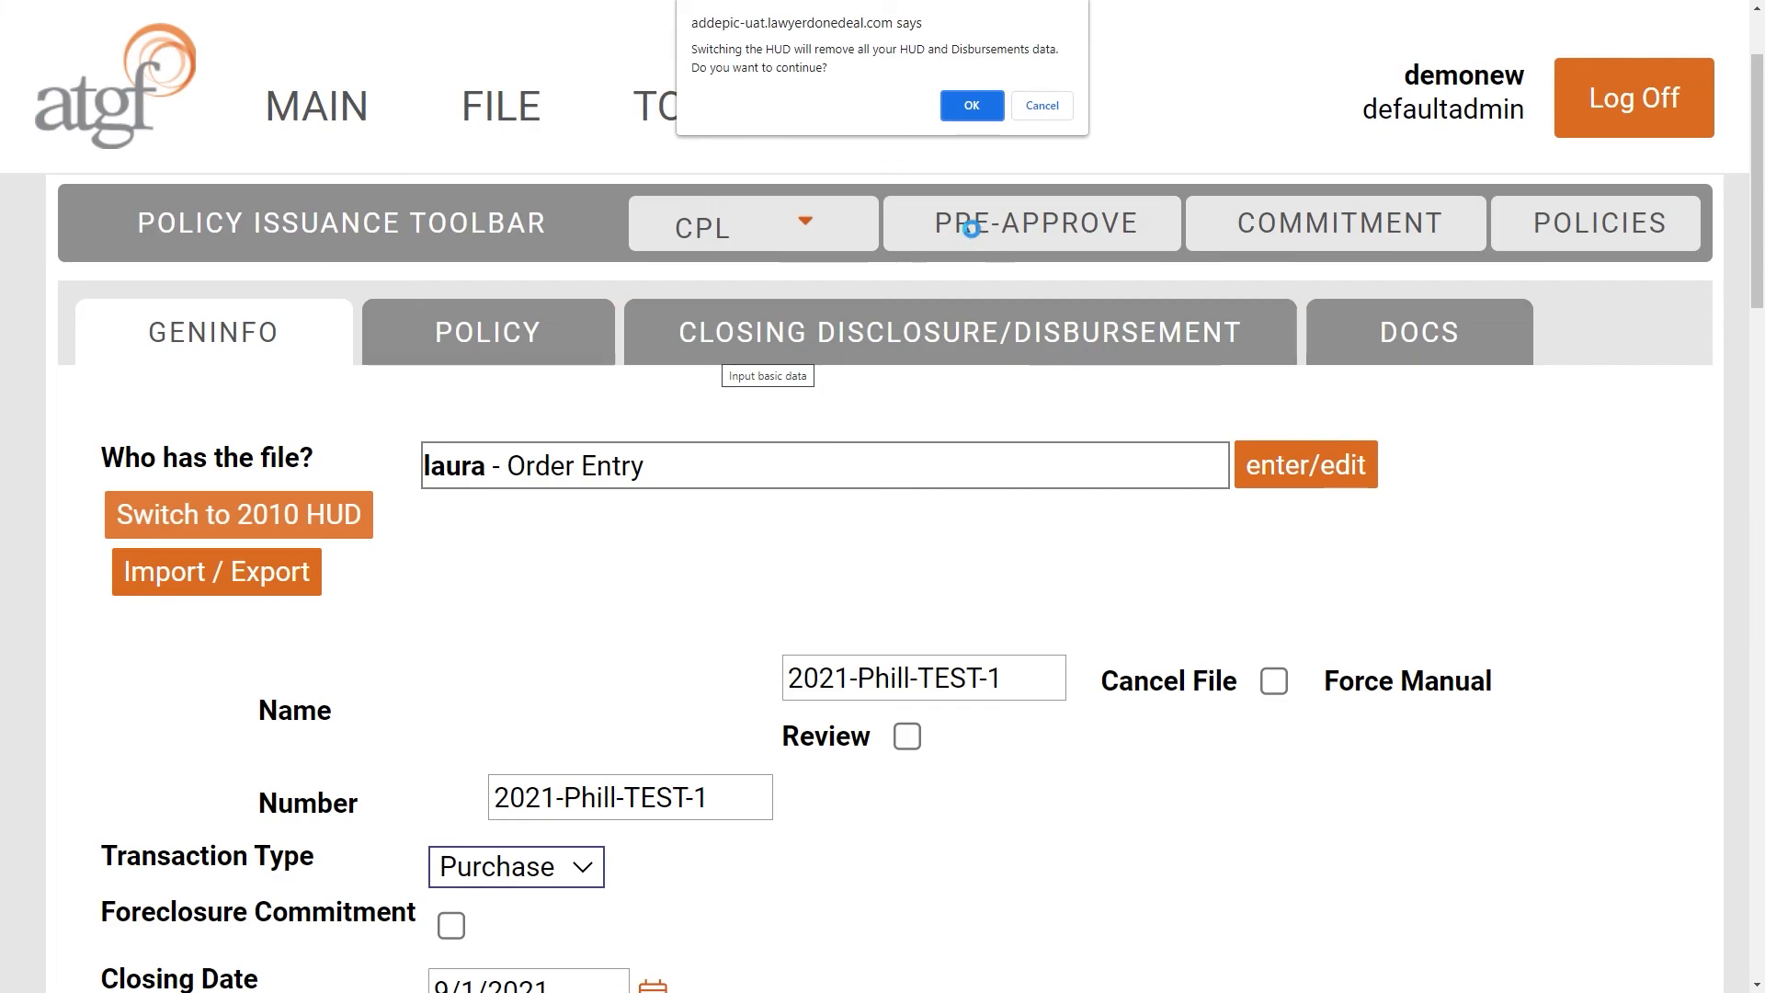
left_click(1049, 109)
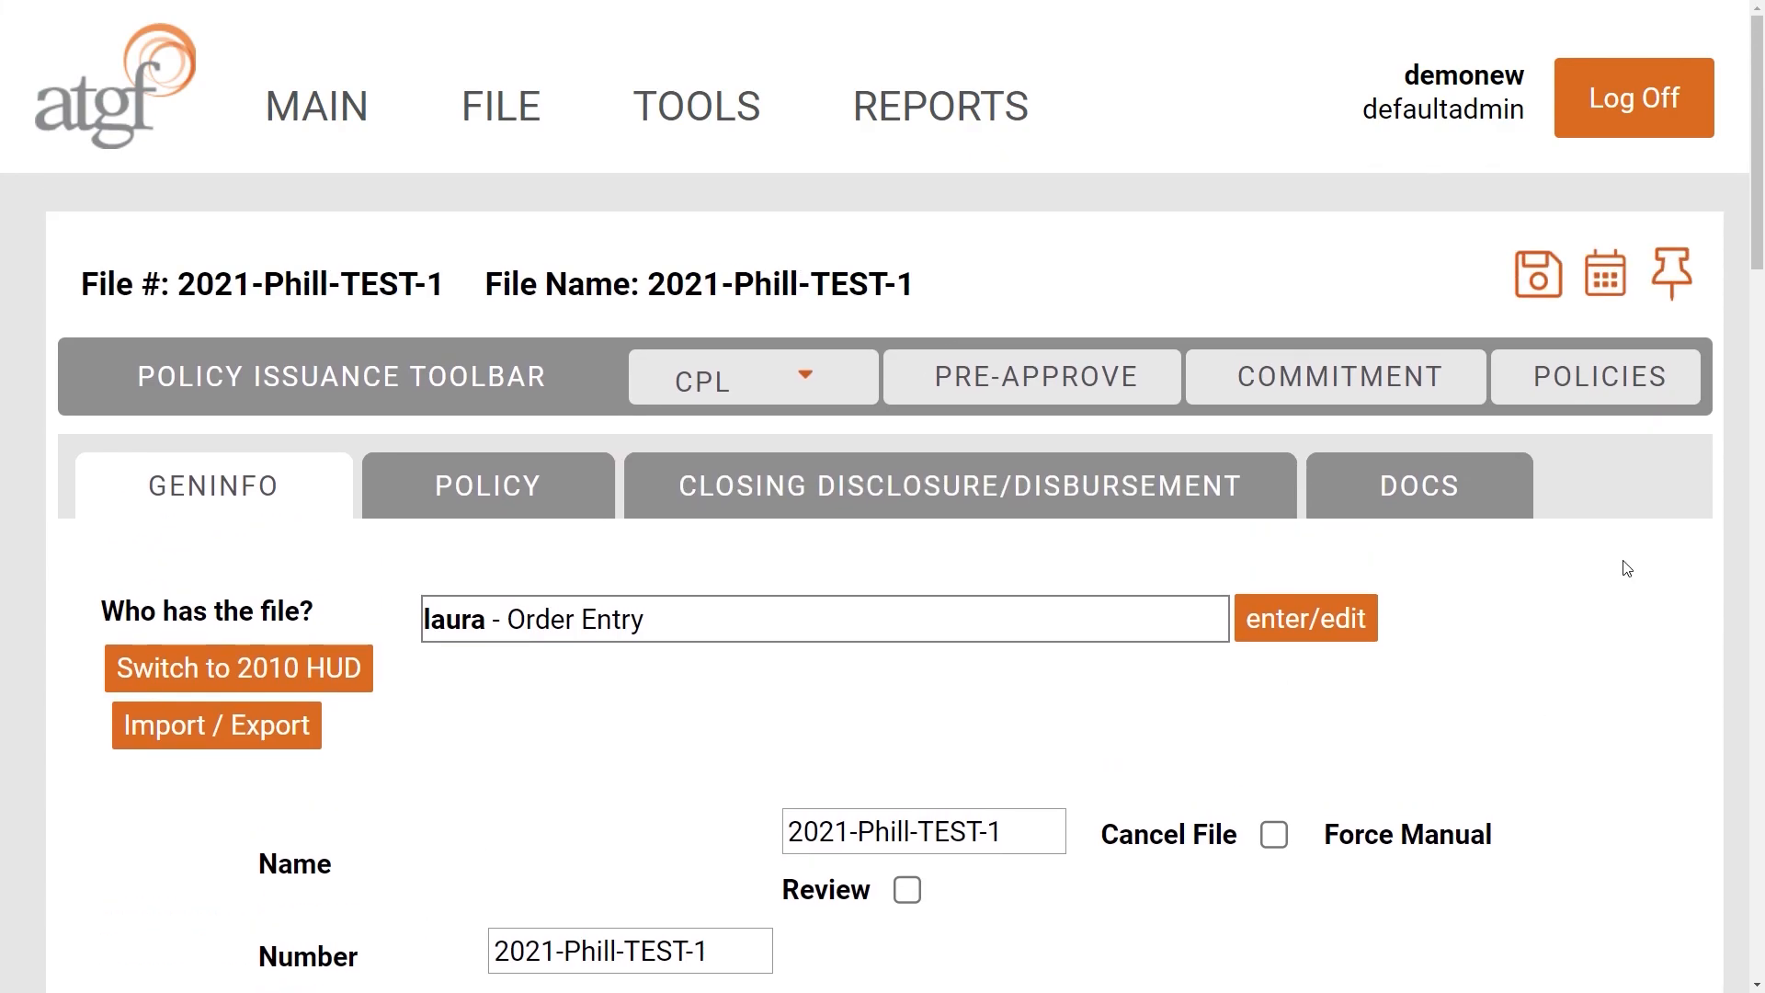
- Save file 2021-Phill-TEST-1 again and dismiss the 'Saved successfully' alert
left_click(1552, 284)
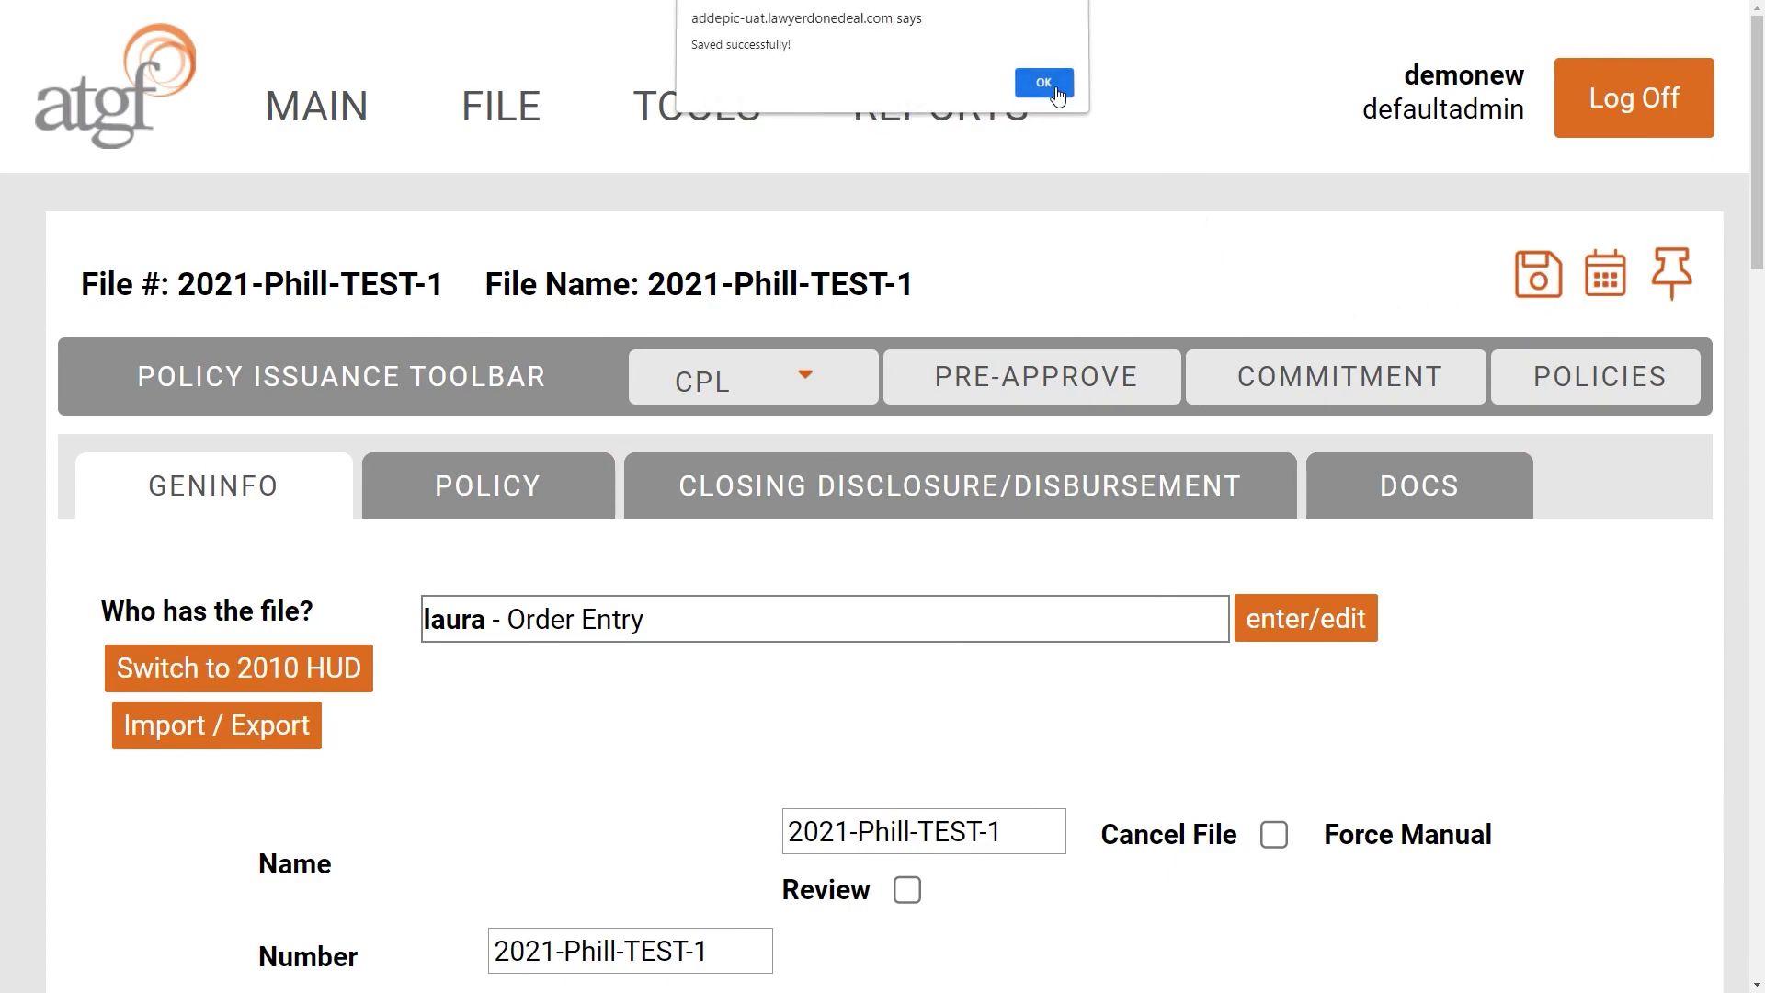
key("Return")
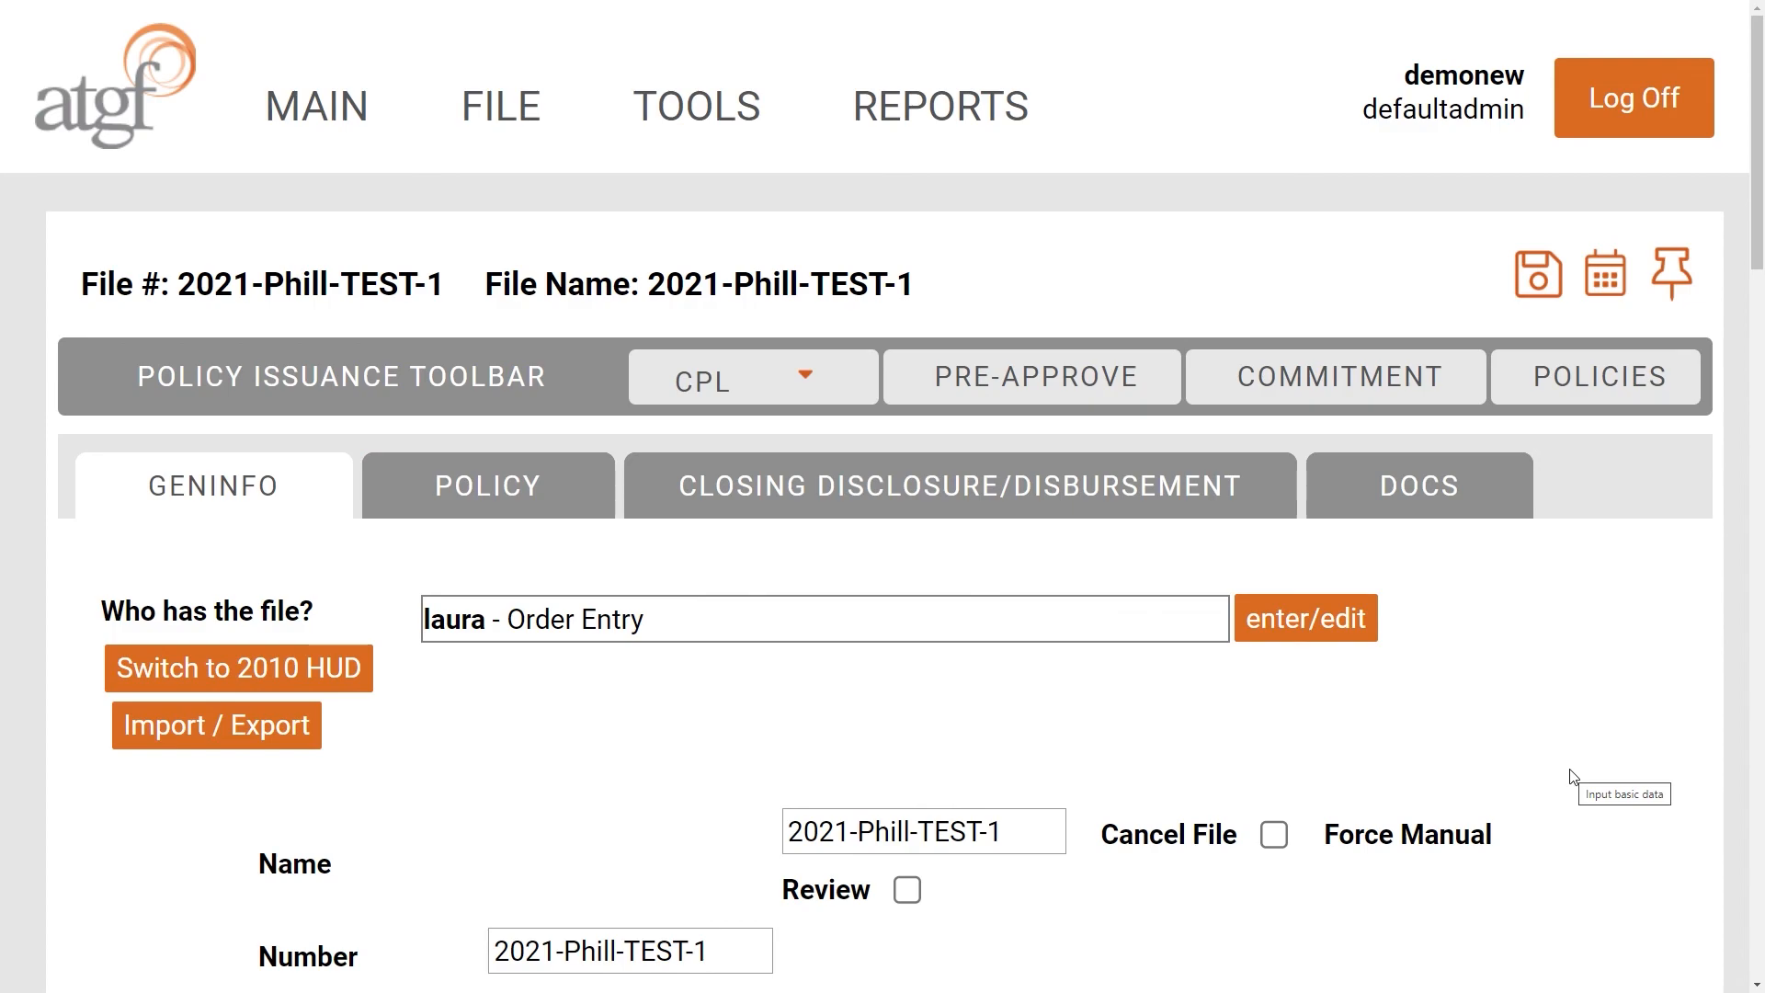
scroll(1572, 777, "down", 3)
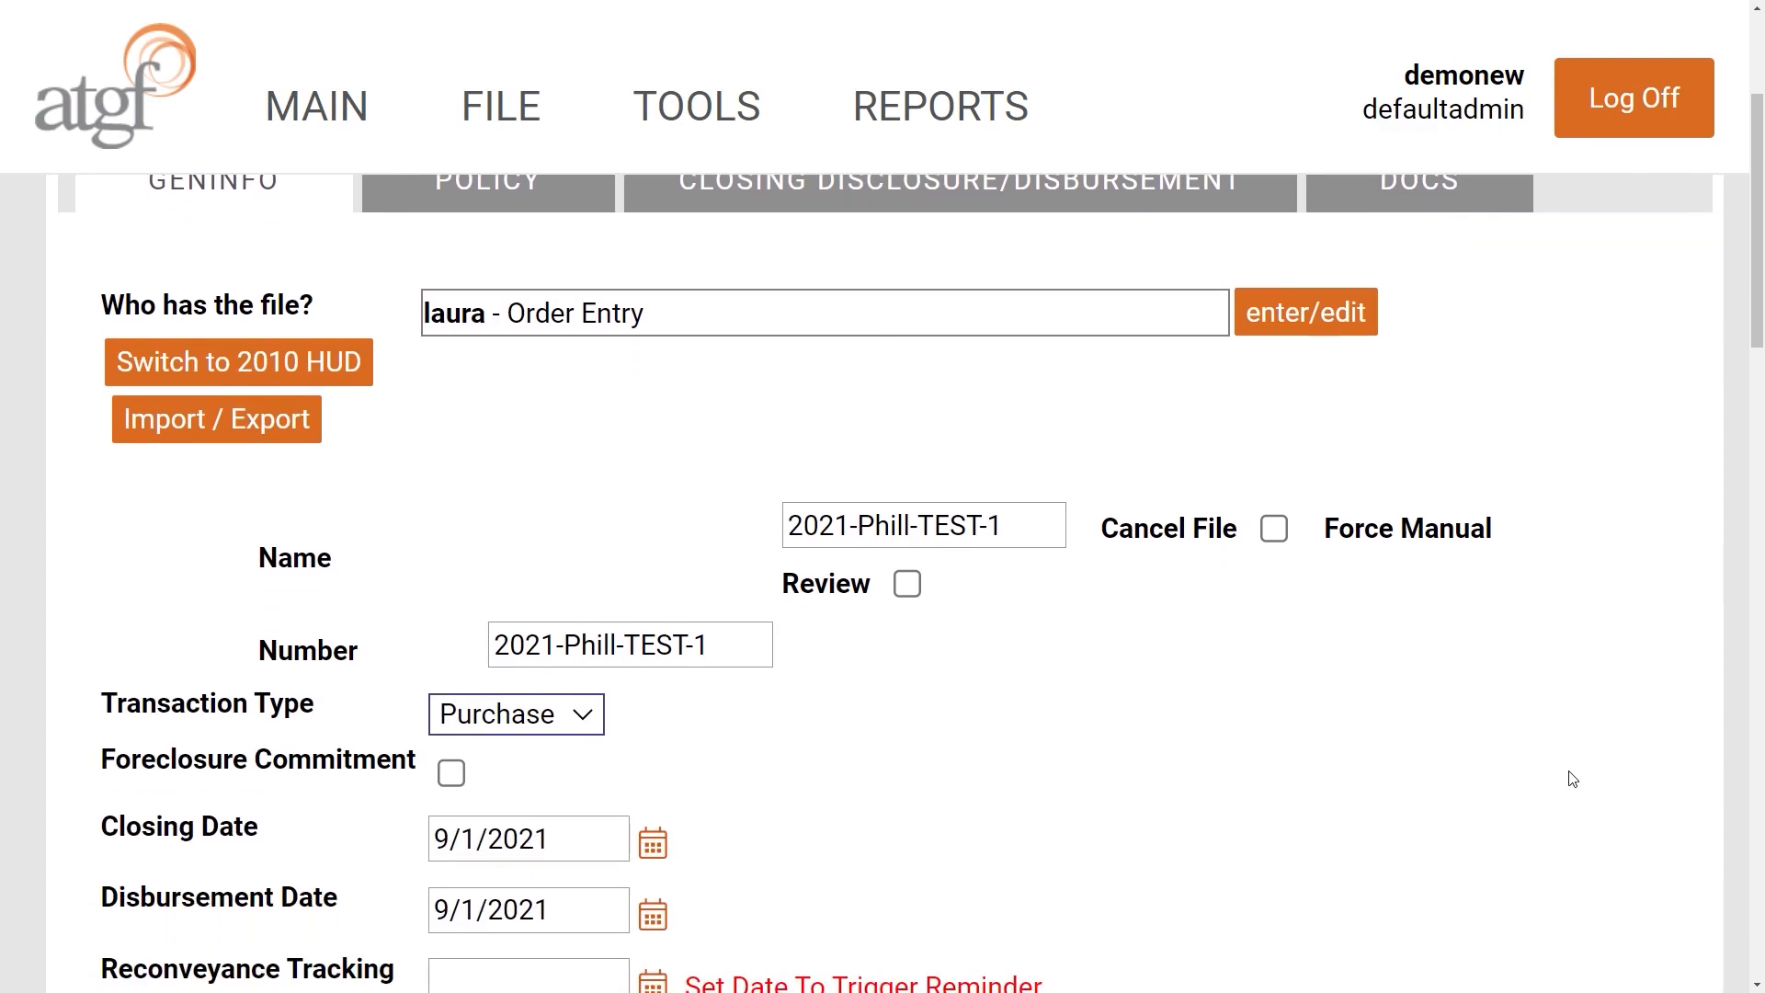